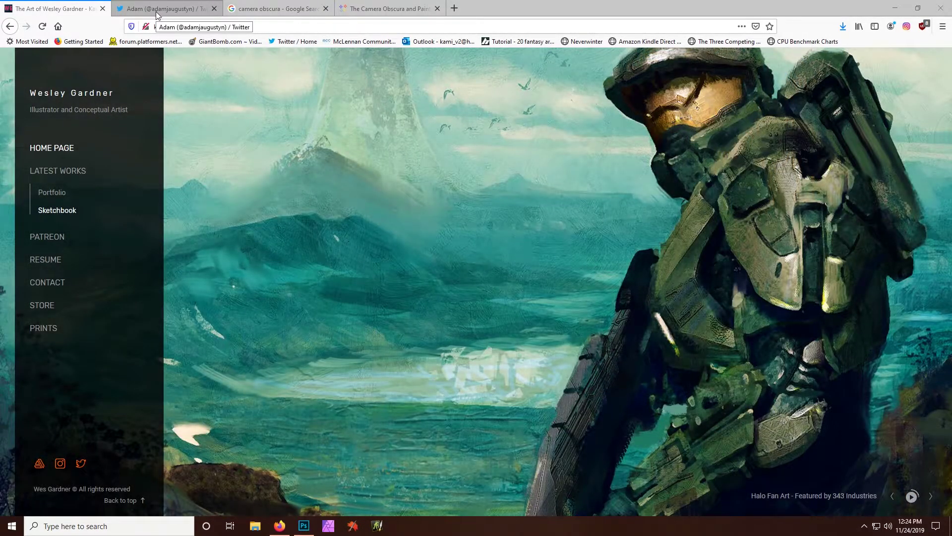
Step: Check the artist's Twitter profile, return to the portfolio site and open the "Film Study - Alien" project from the Sketchbook
click(157, 15)
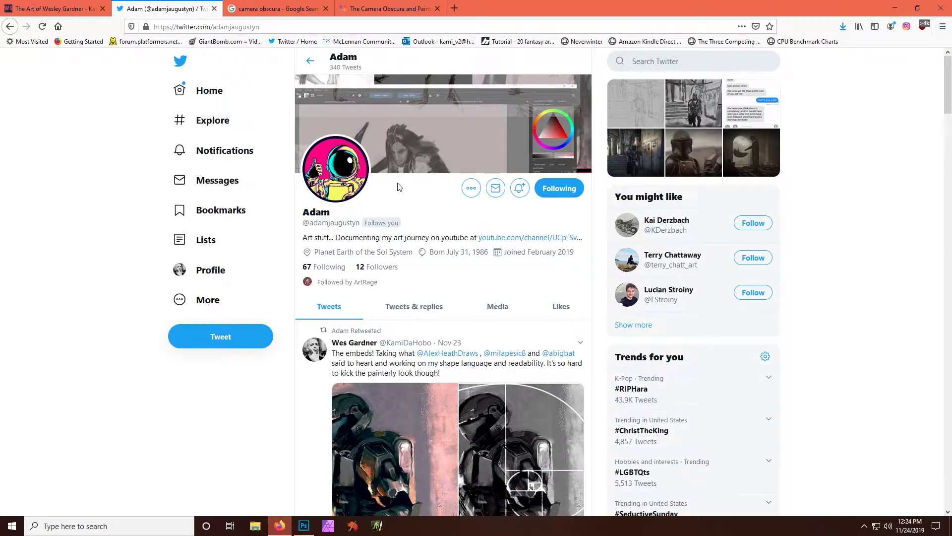
click(66, 5)
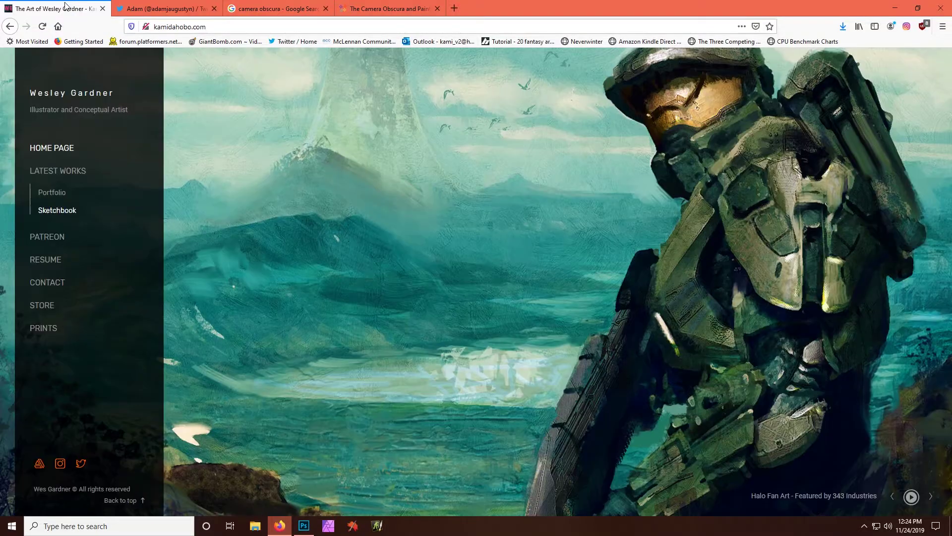
click(57, 213)
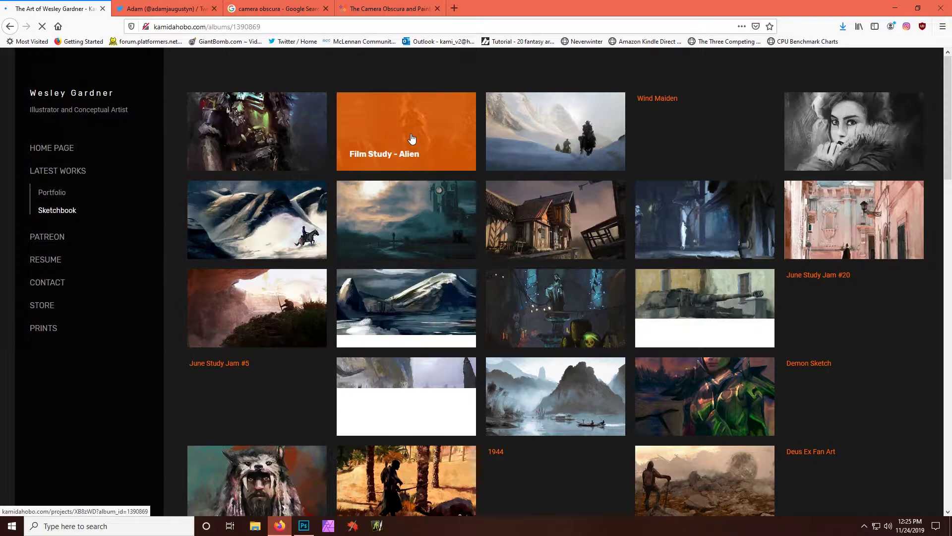
click(412, 139)
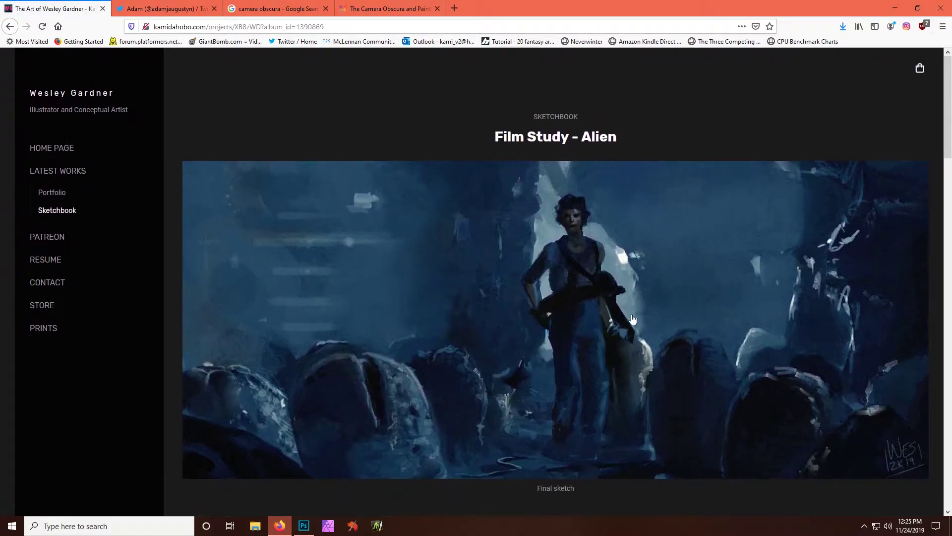
Step: Examine the Alien film study from the final sketch through the value and color passes to the annotated comparison picture
scroll(632, 319, down, 7)
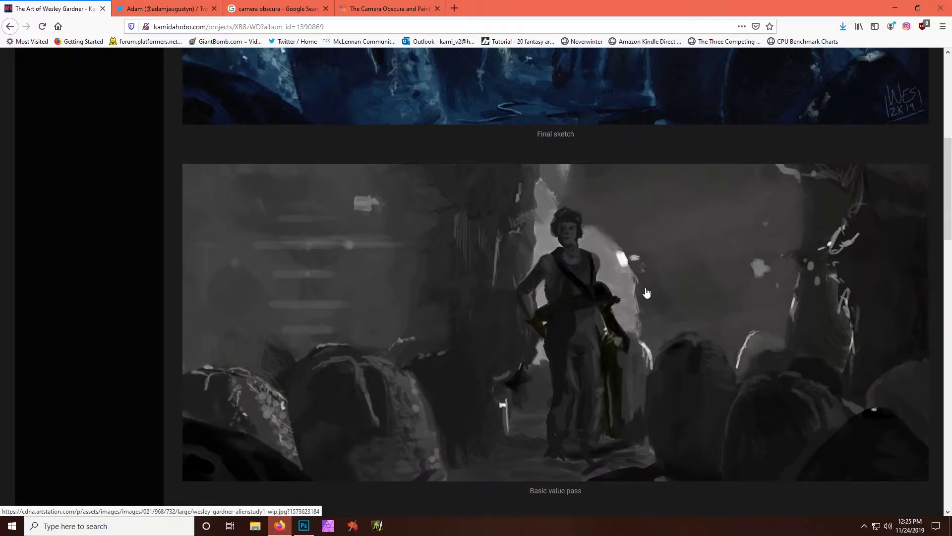
scroll(645, 288, down, 8)
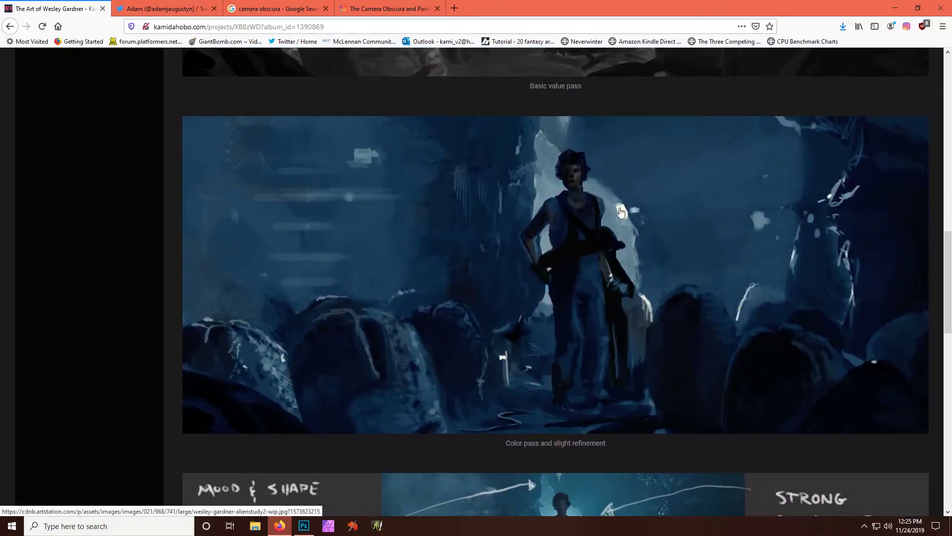
scroll(647, 278, up, 7)
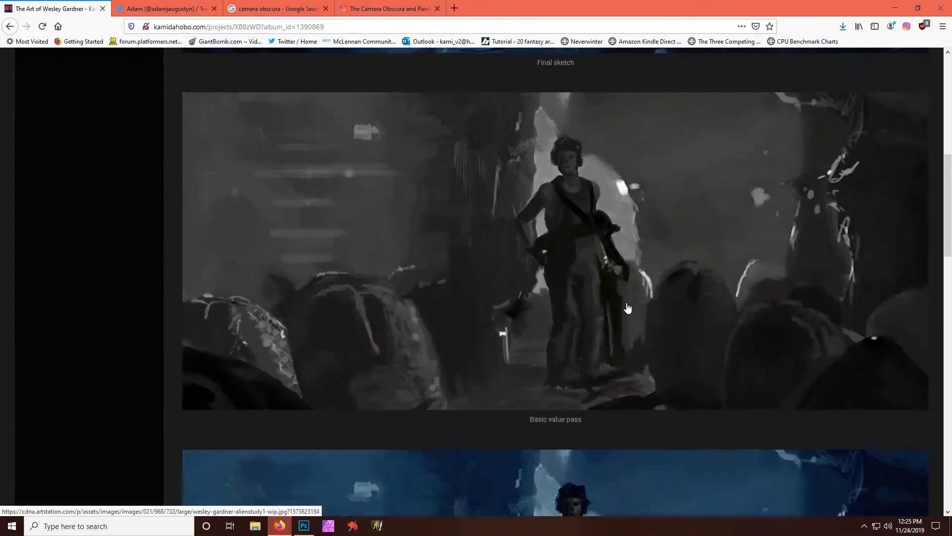
scroll(628, 305, down, 8)
scroll(662, 258, down, 5)
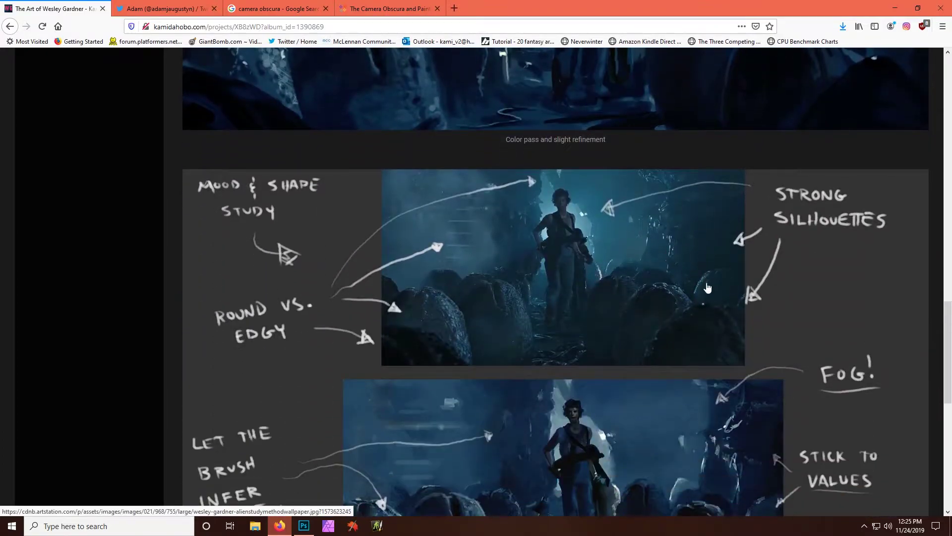
scroll(635, 296, down, 1)
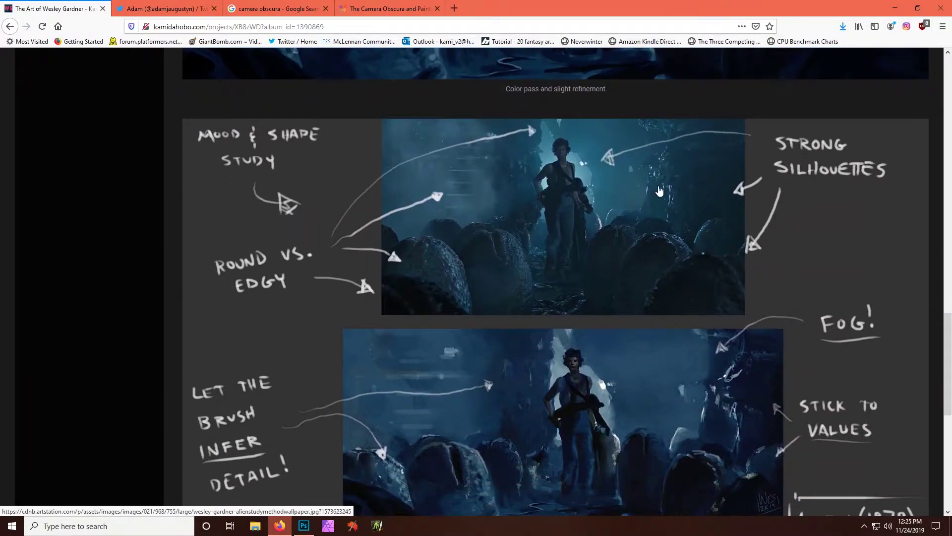
scroll(619, 231, down, 4)
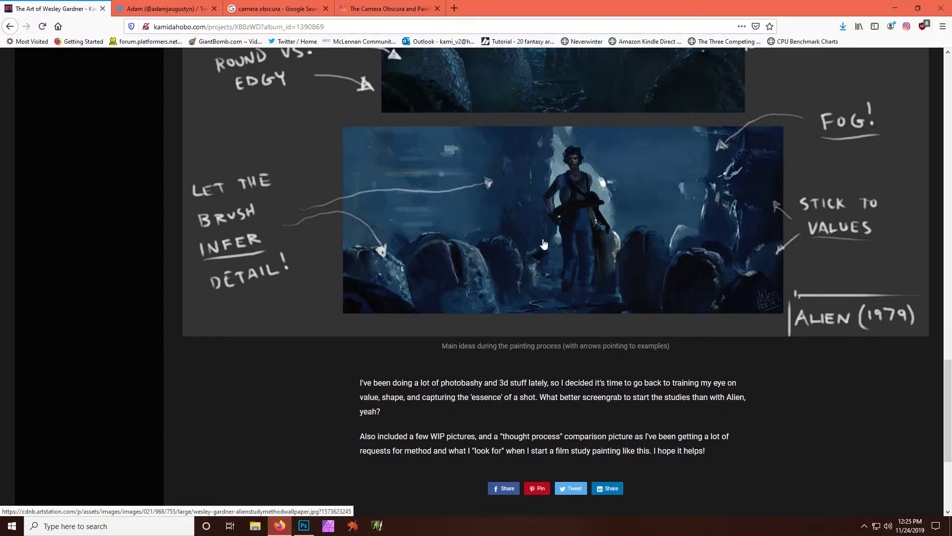
Step: Compare the annotated Alien movie still with the color pass, basic value pass and final sketch of the study
scroll(618, 269, up, 4)
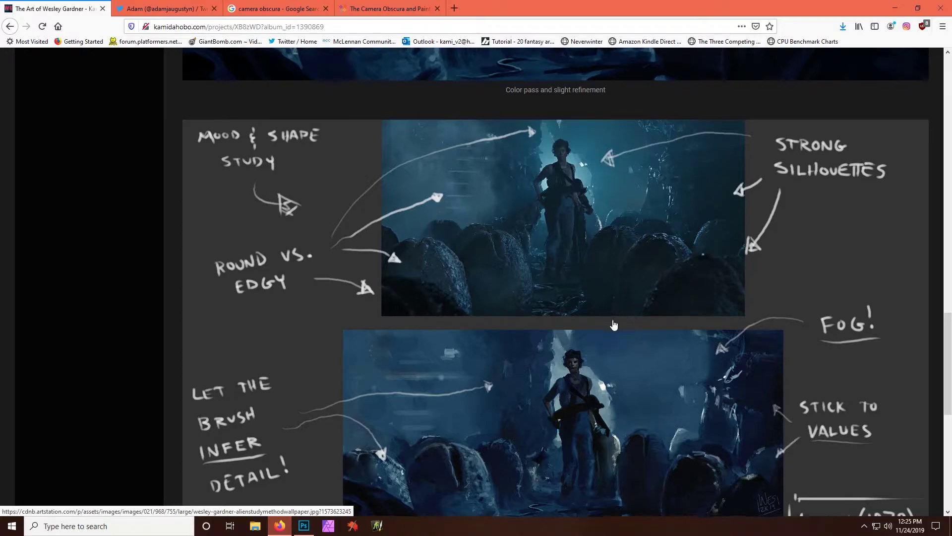
scroll(613, 323, up, 6)
scroll(613, 313, up, 7)
scroll(612, 301, down, 1)
scroll(612, 301, down, 10)
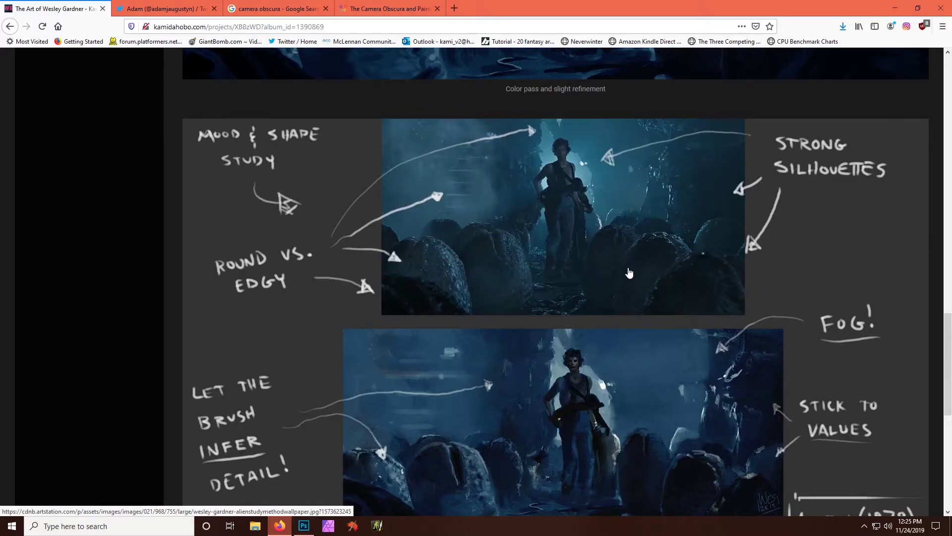
scroll(628, 275, up, 12)
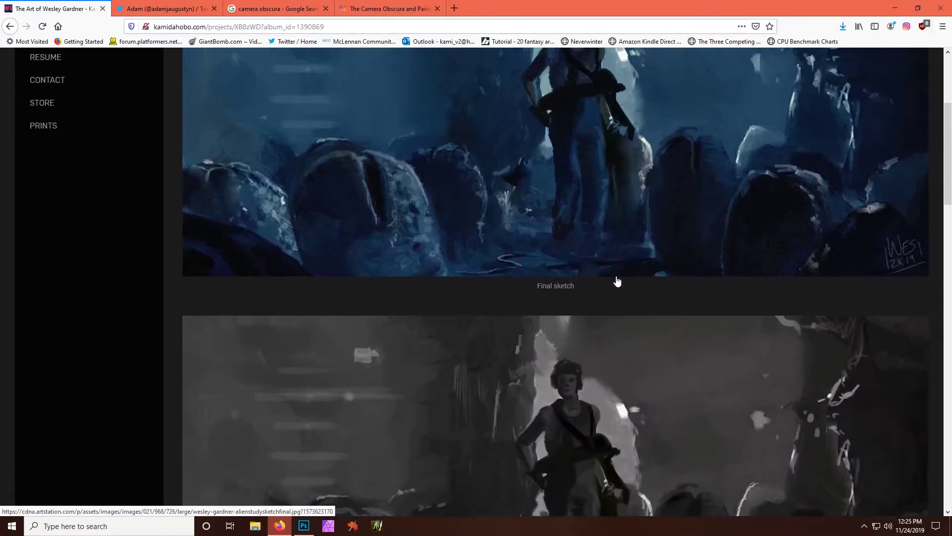
scroll(613, 292, up, 5)
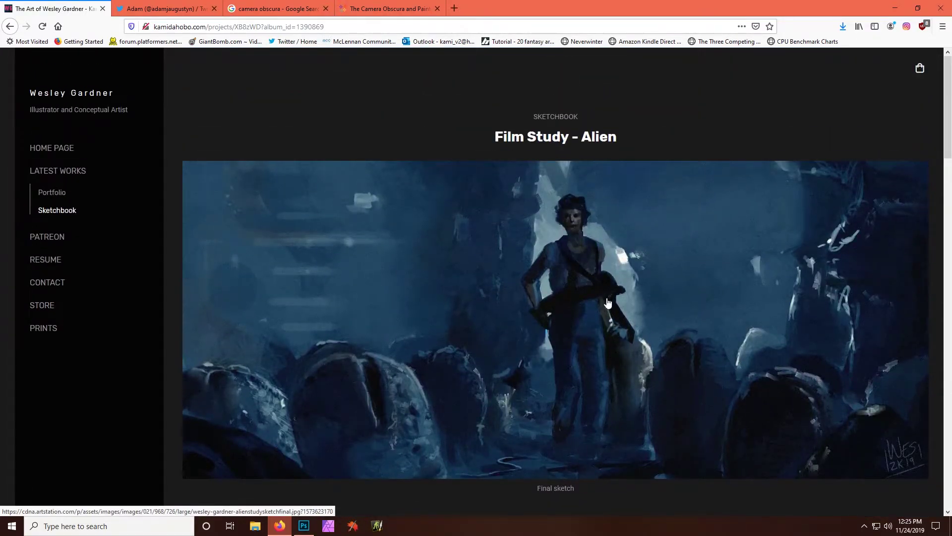
scroll(608, 302, down, 12)
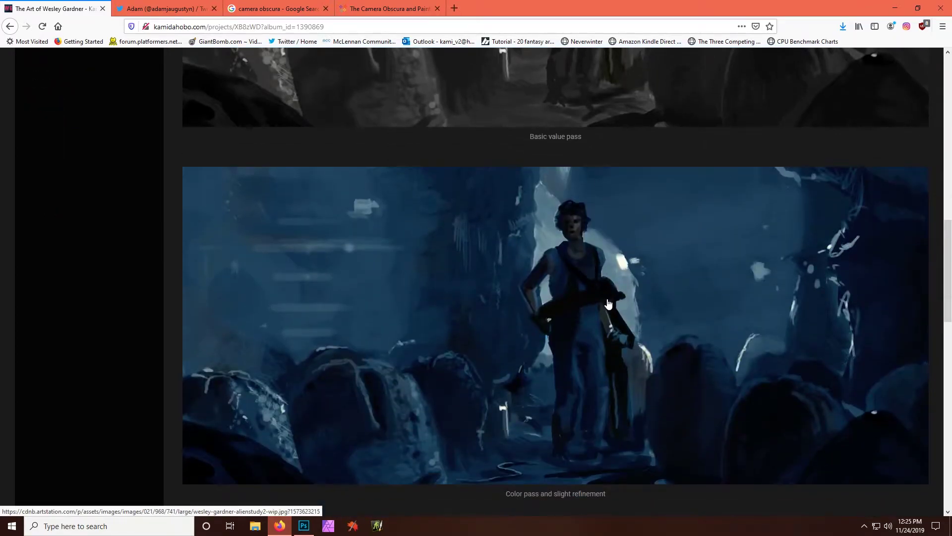
scroll(609, 304, down, 5)
scroll(607, 307, up, 10)
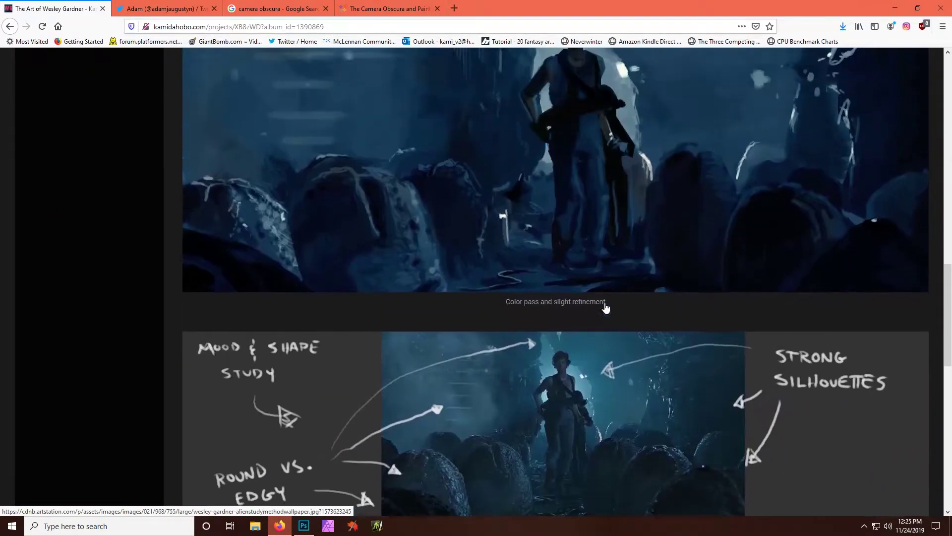
scroll(606, 310, up, 8)
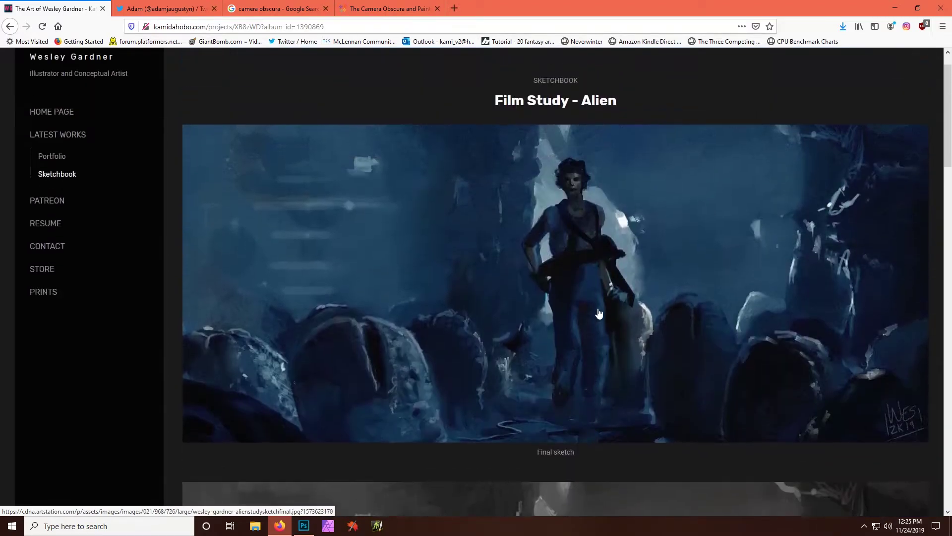
scroll(602, 325, down, 6)
scroll(725, 274, up, 5)
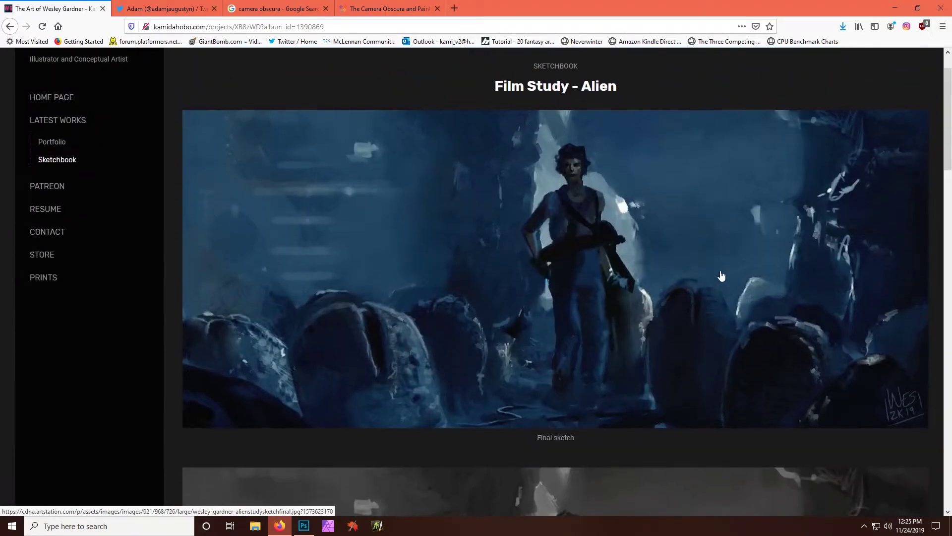
scroll(587, 321, down, 6)
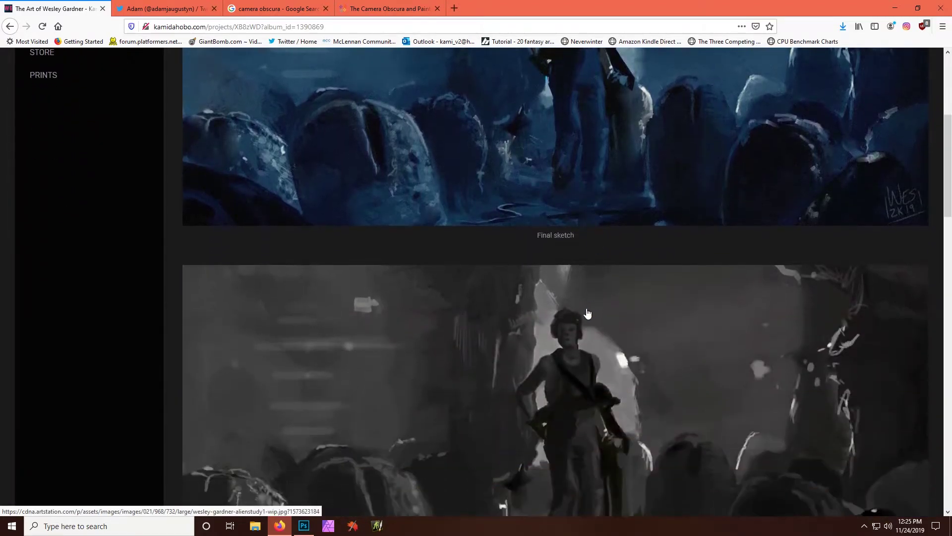
scroll(589, 341, down, 5)
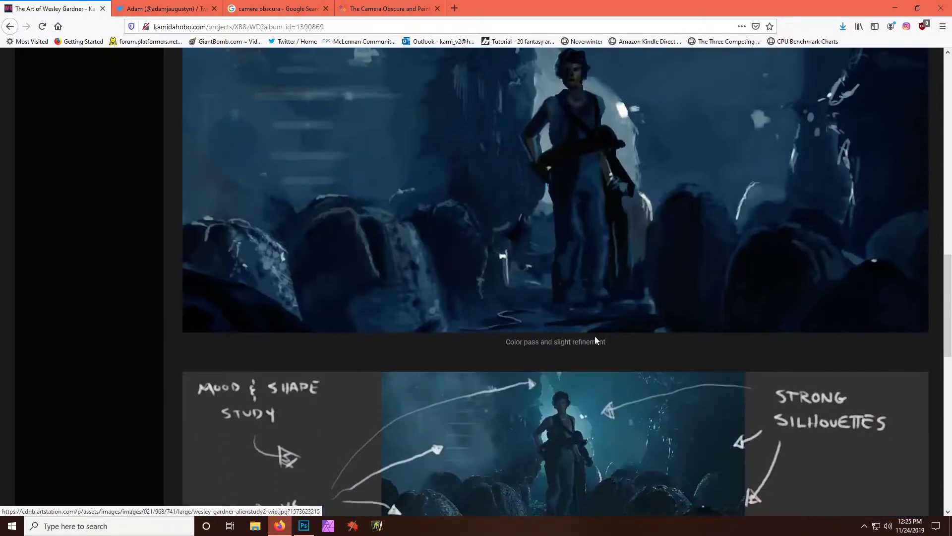
scroll(544, 314, up, 10)
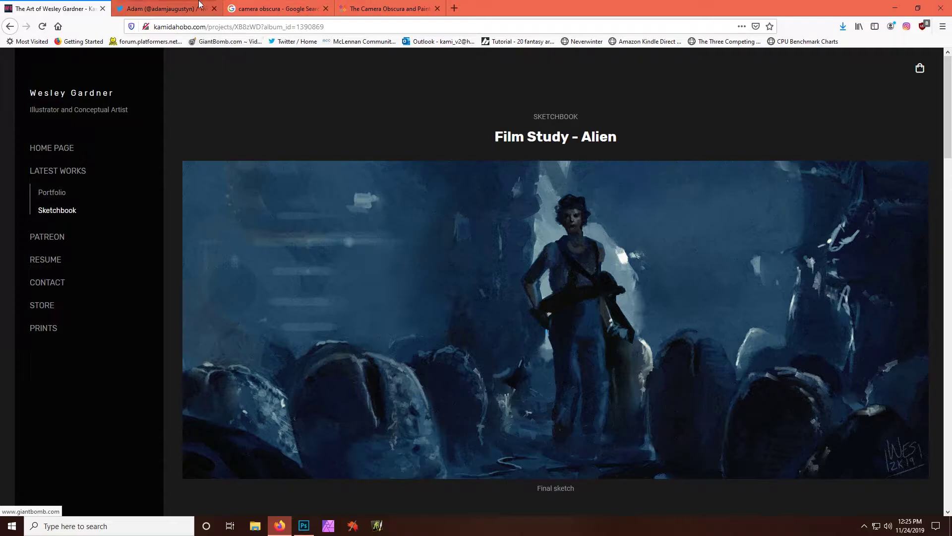
Step: On the Twitter profile, enlarge the Mandalorian cape still and view the other three reference photos in that tweet
click(168, 8)
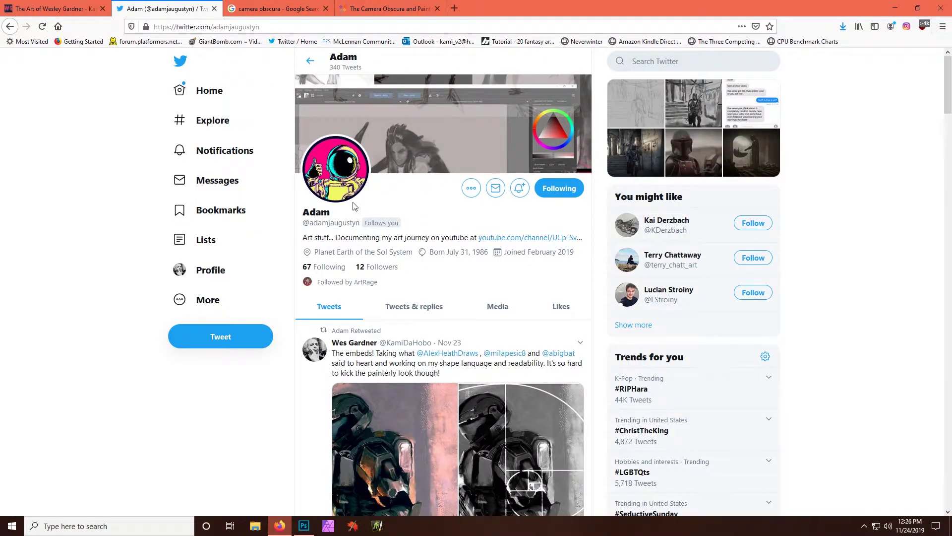
click(753, 164)
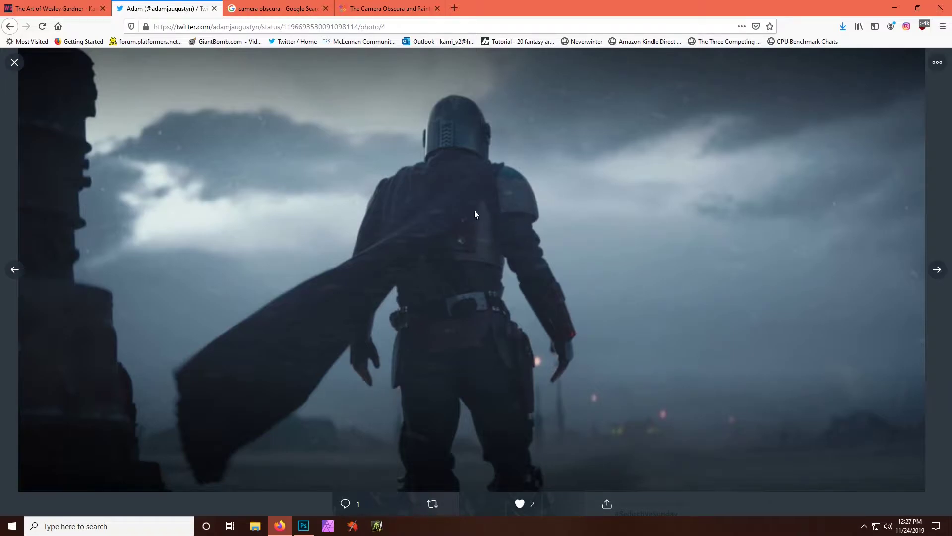
click(937, 270)
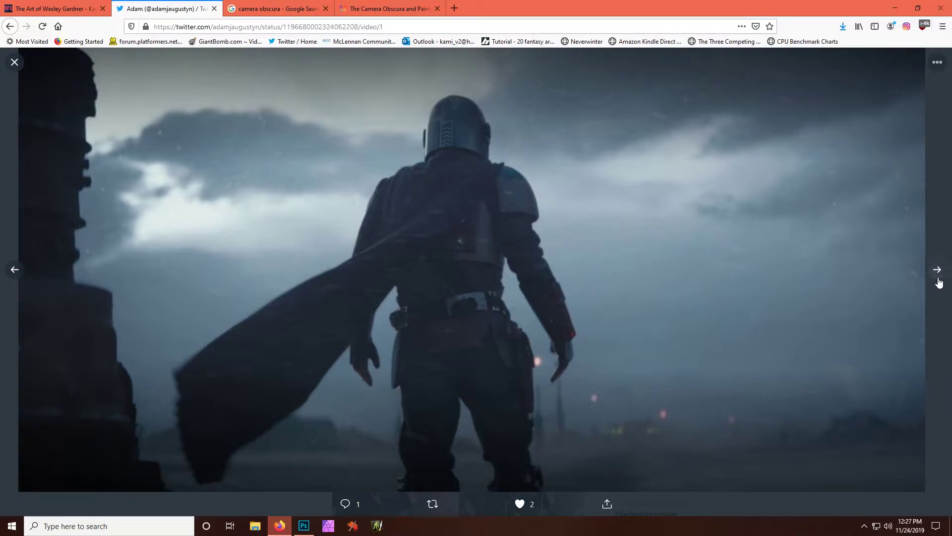
click(16, 271)
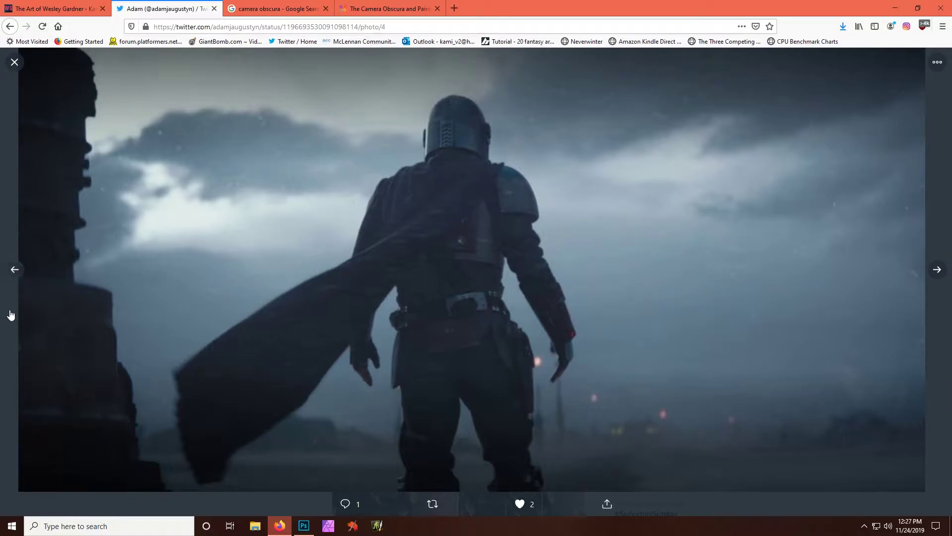
click(15, 271)
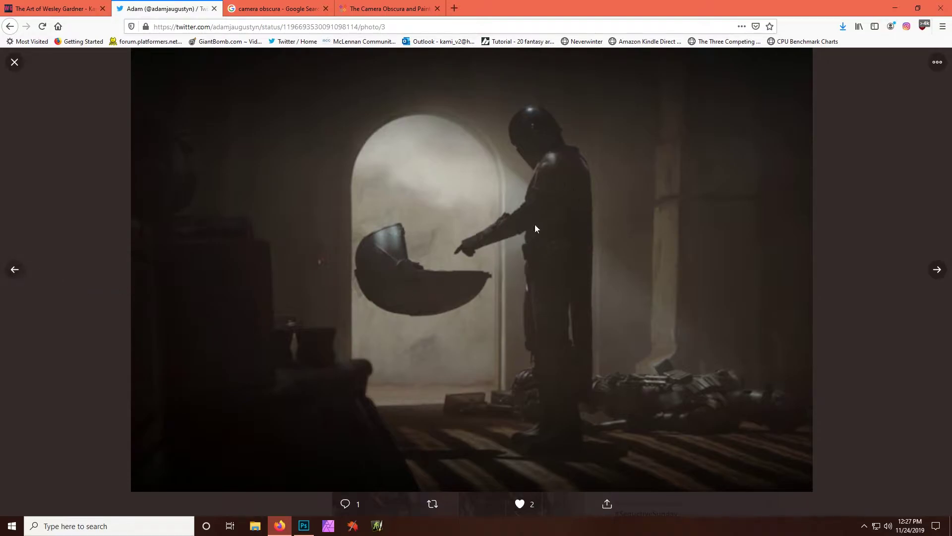
click(13, 267)
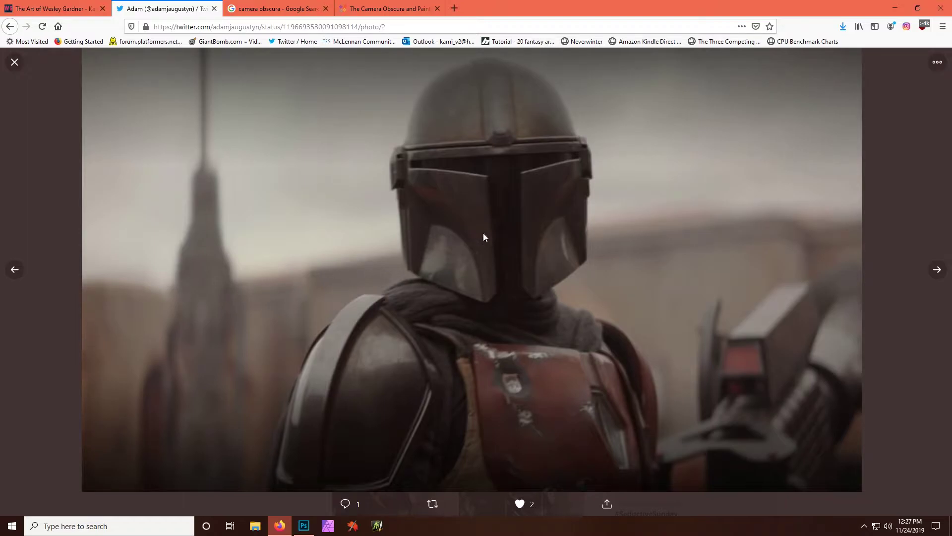
click(13, 271)
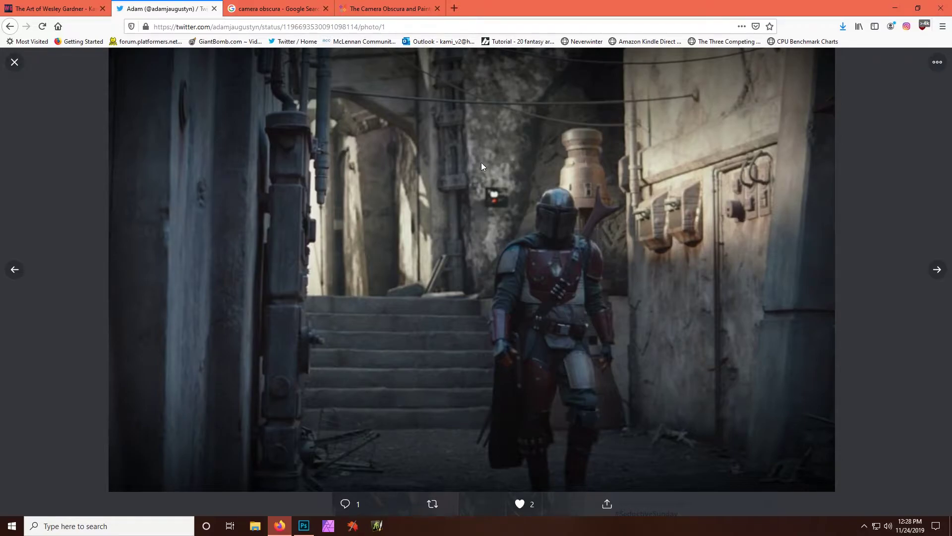
Step: Review the camera obscura image results and the article "The Camera Obscura and Painting"
click(255, 10)
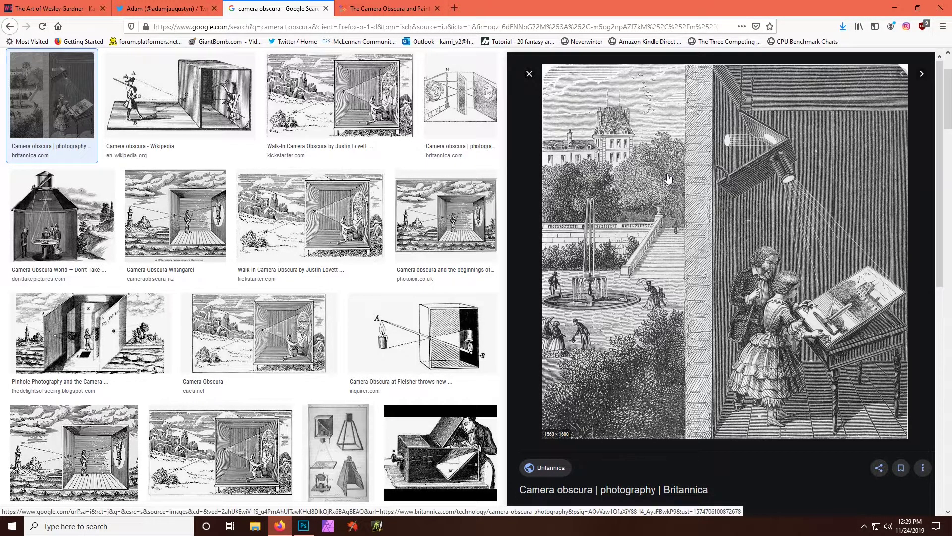
click(389, 8)
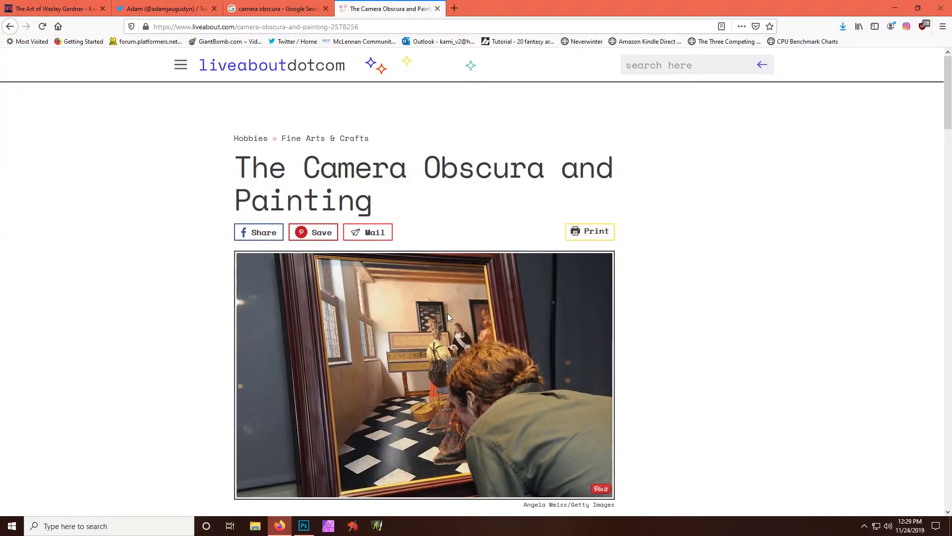
scroll(447, 313, down, 3)
scroll(485, 317, down, 2)
scroll(485, 316, up, 5)
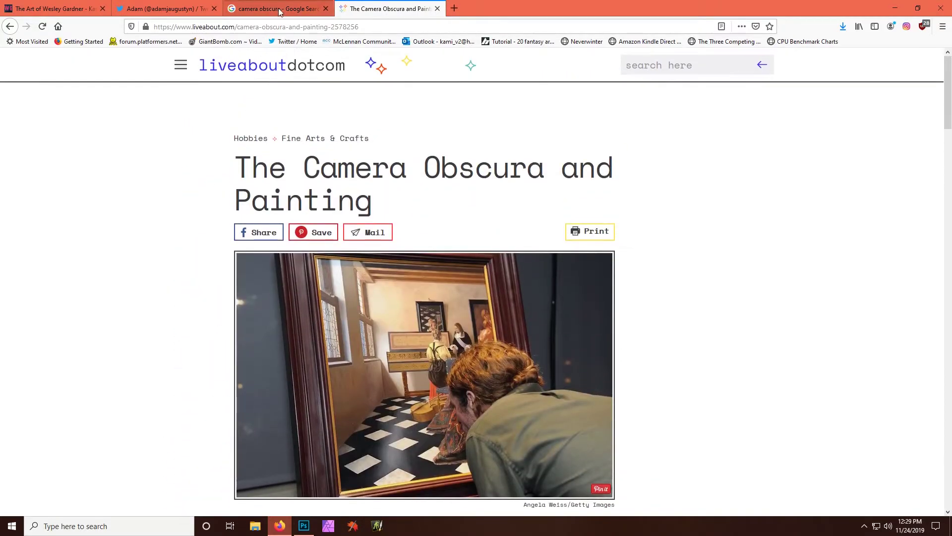
click(275, 8)
Step: Return to the Alien film study and revisit its color pass and the annotated notes on mood, silhouettes and values
click(58, 7)
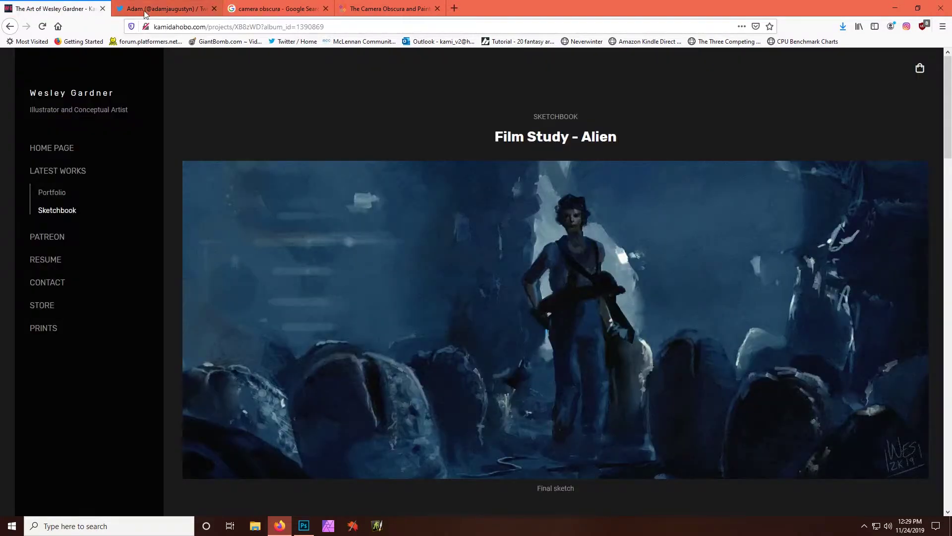
scroll(519, 267, down, 20)
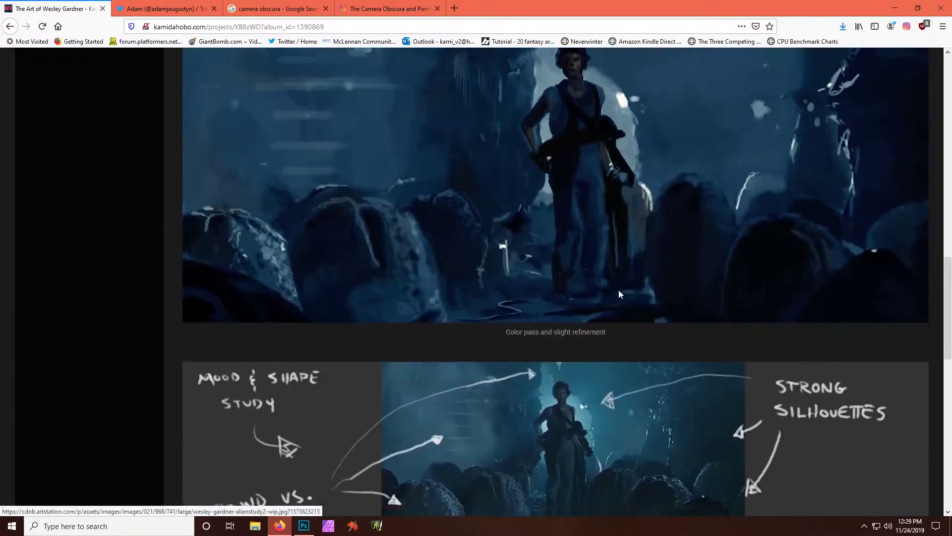
scroll(619, 315, up, 3)
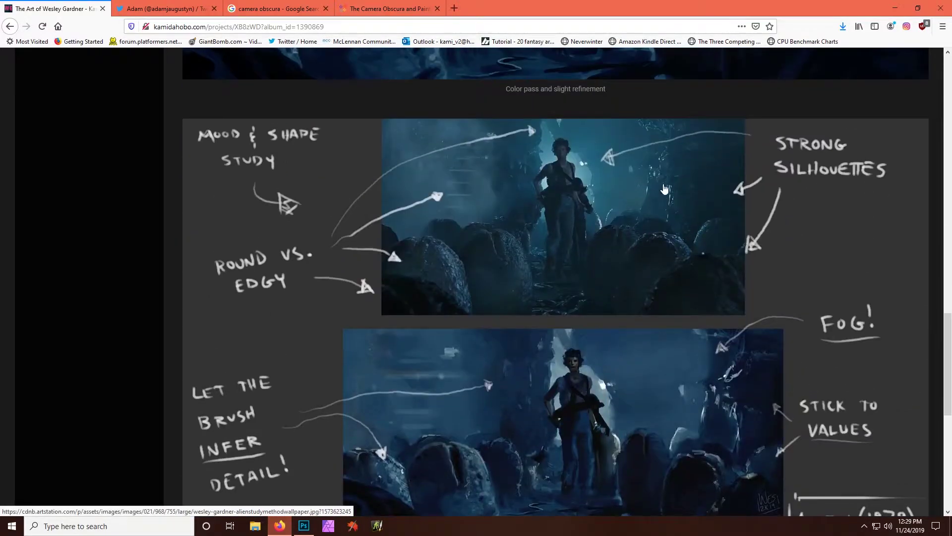
scroll(590, 261, down, 4)
scroll(589, 262, up, 10)
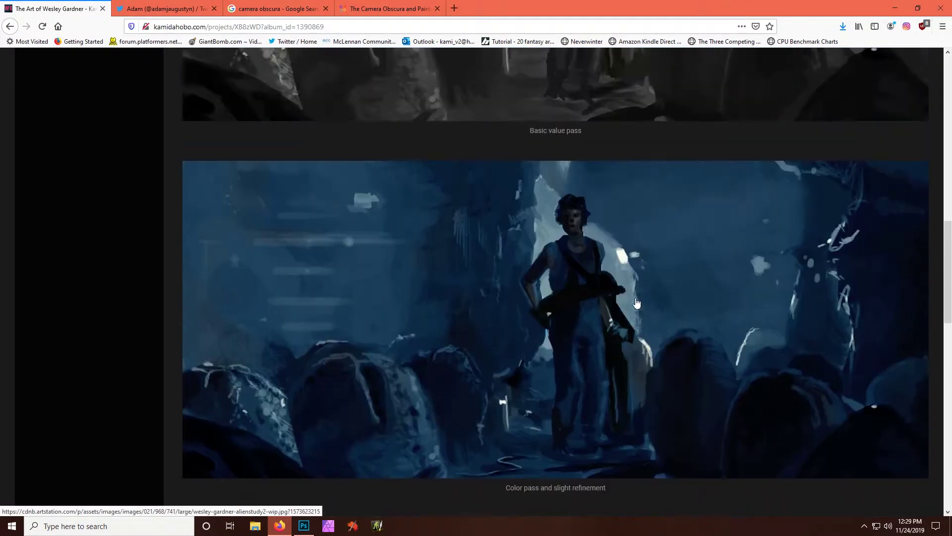
Step: Review the annotated Alien study notes on silhouettes, fog and values, and return to the Mandalorian alley still on Twitter
scroll(633, 316, down, 10)
scroll(633, 316, up, 3)
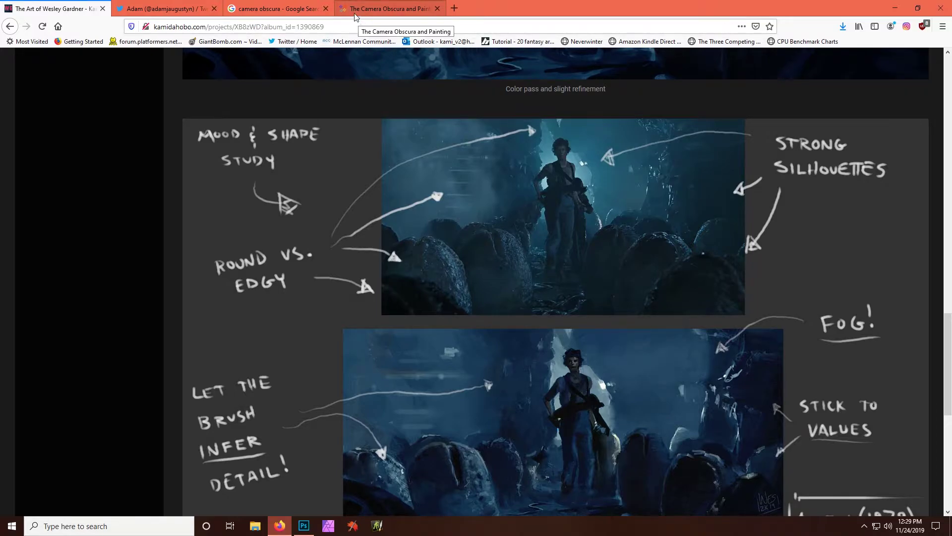
click(158, 9)
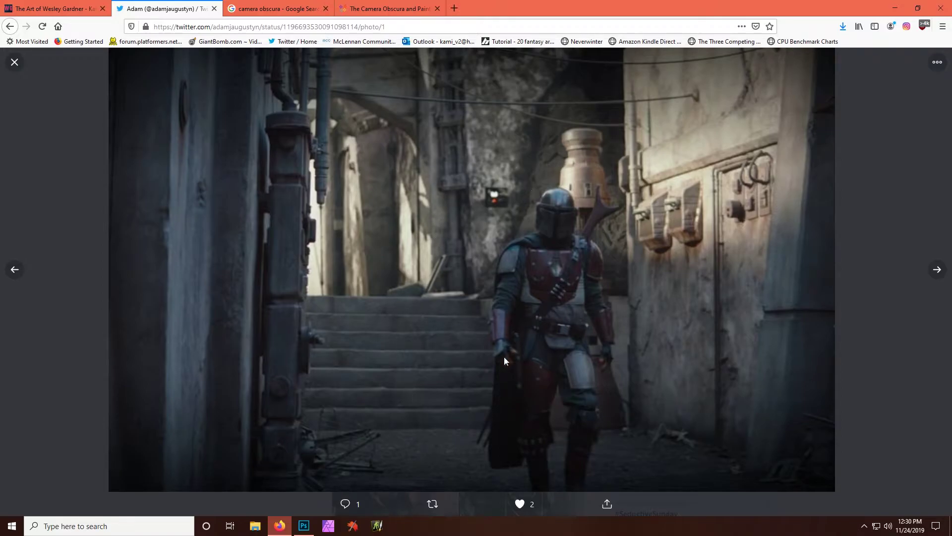
Step: Switch to Photoshop and examine MandalorionReference.jpg up close, from the tan tower behind the helmet to the sunlit archway and foreground pipes
click(304, 525)
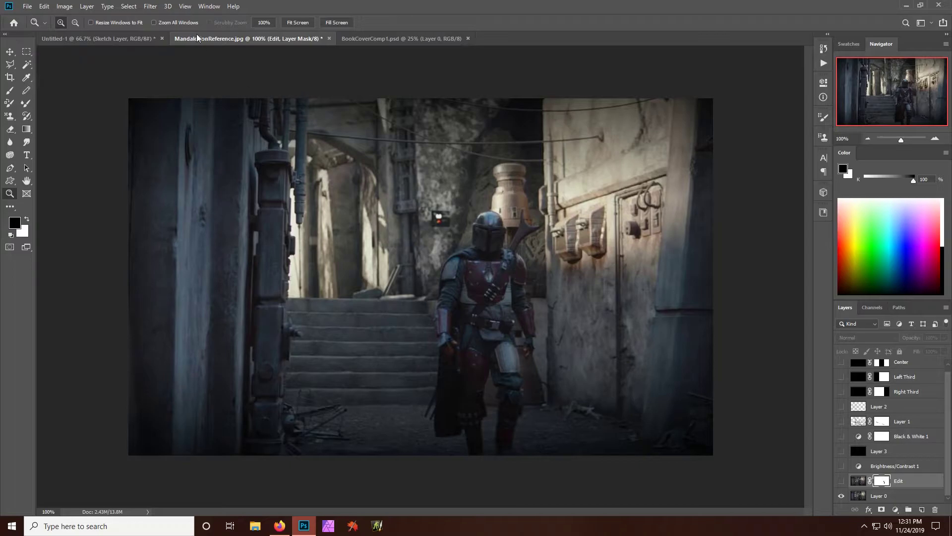
click(289, 22)
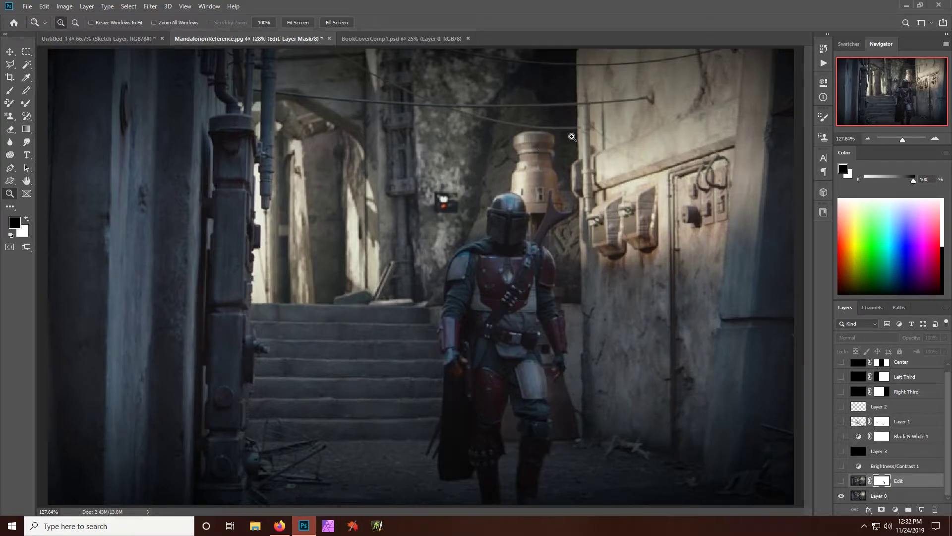
drag(502, 128, 574, 217)
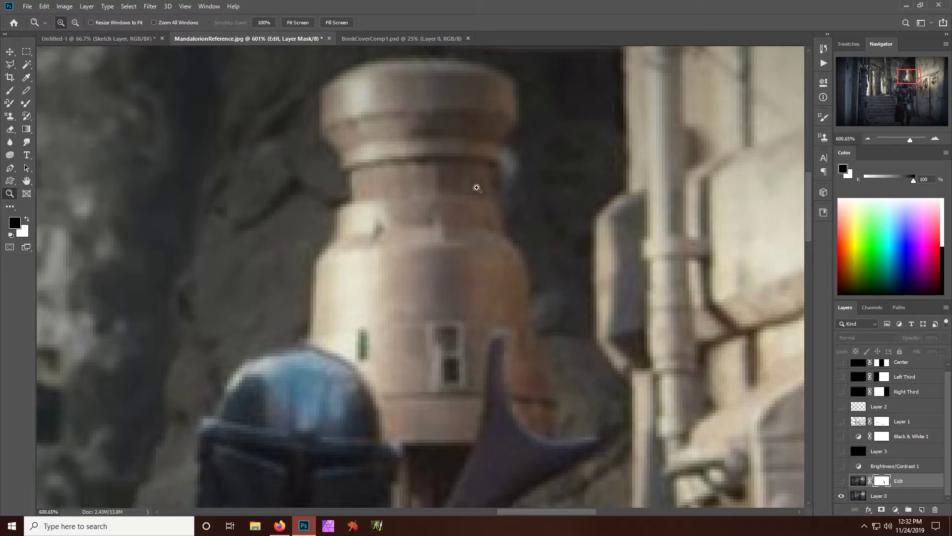
scroll(484, 258, down, 1)
scroll(484, 258, down, 2)
click(75, 22)
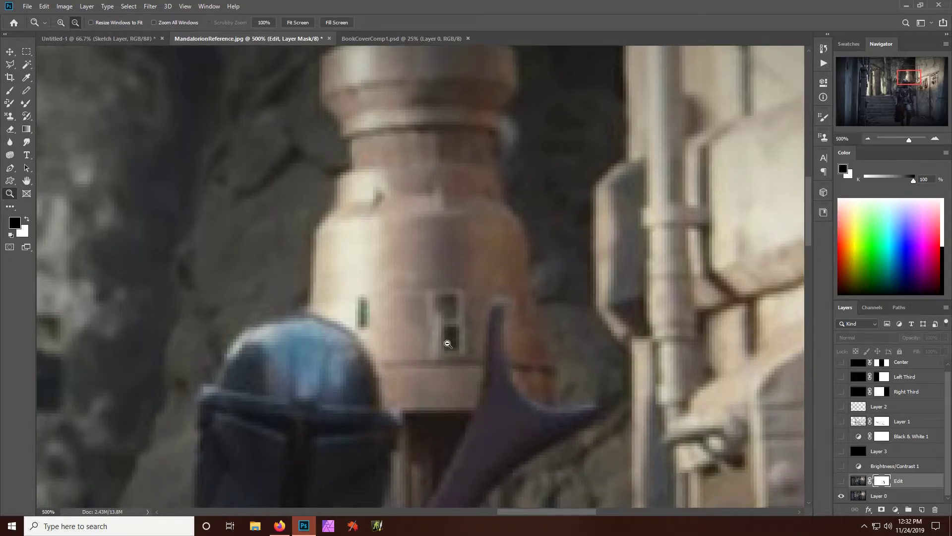
click(466, 258)
click(452, 330)
click(468, 340)
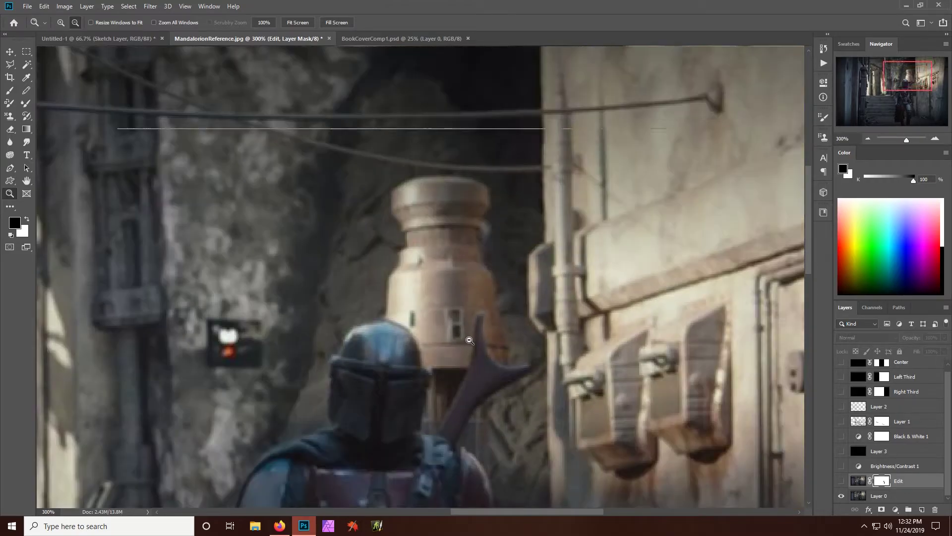
click(467, 340)
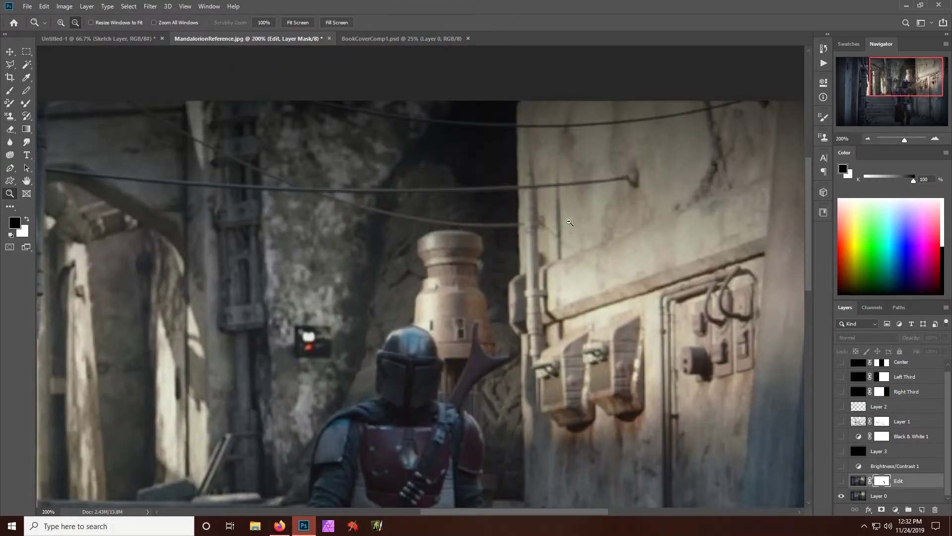
drag(895, 91, 863, 97)
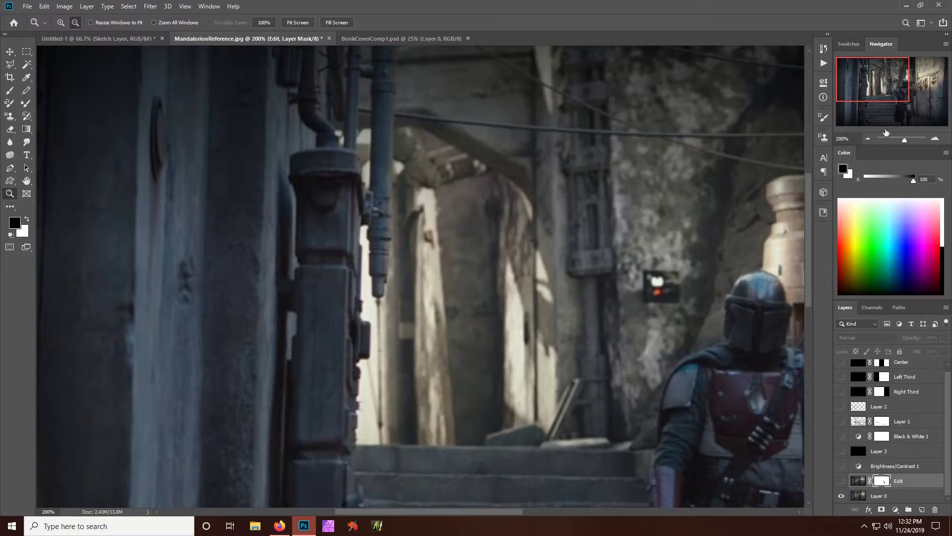
drag(902, 141, 902, 141)
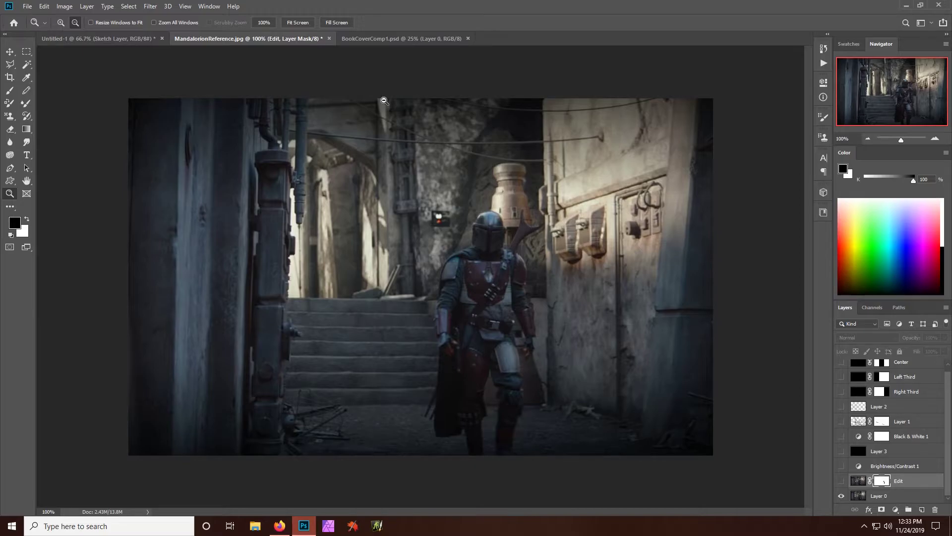
Step: Add a guide layout to the Mandalorian reference using the RuleOfThirds preset with 3 columns and 3 rows
click(184, 7)
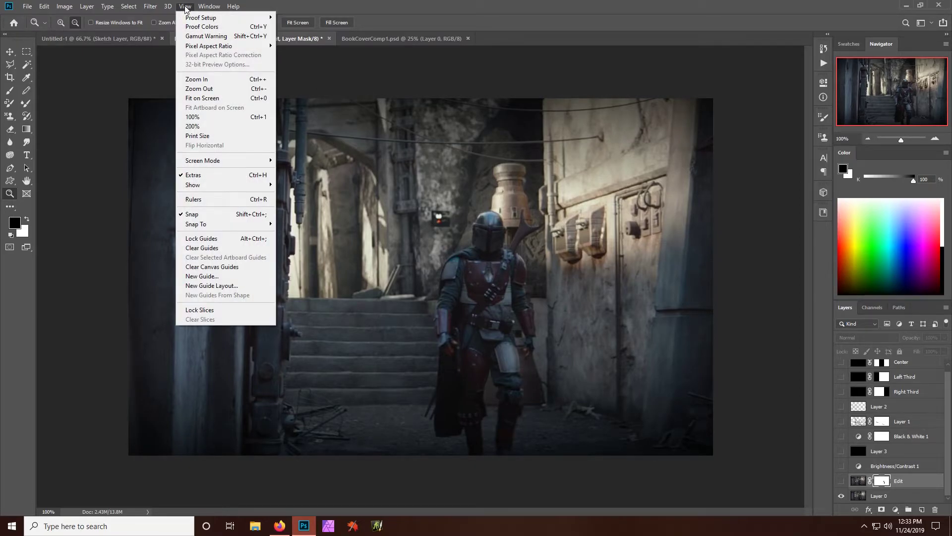
click(214, 286)
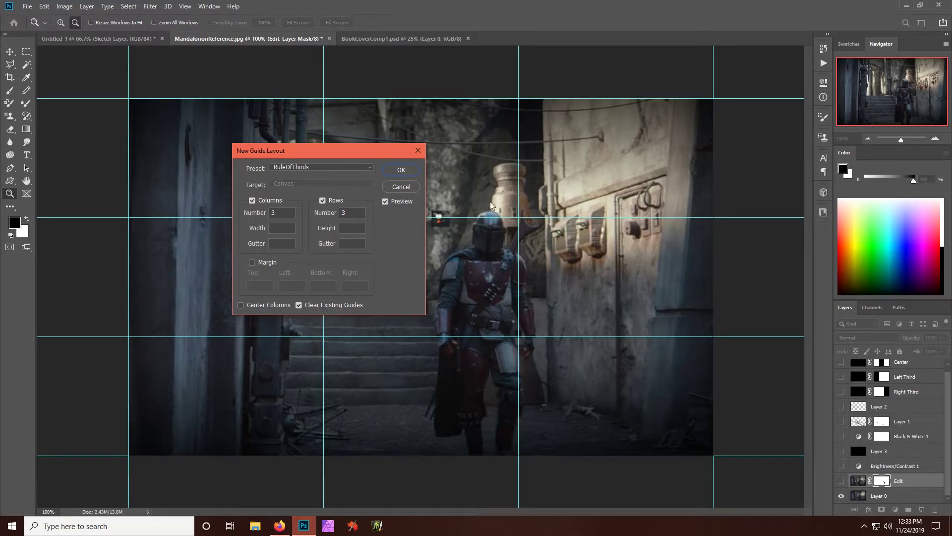
click(406, 168)
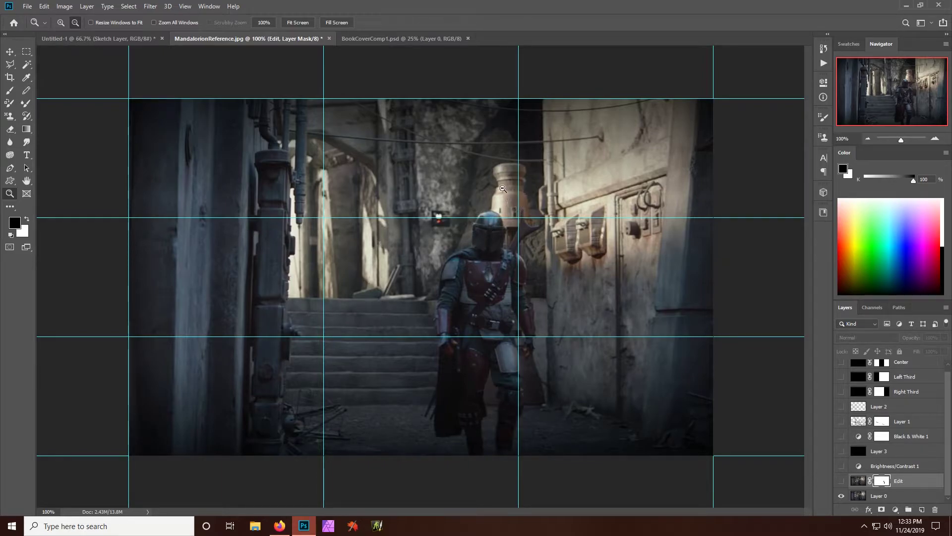
Step: Compare the thirds guides on the Untitled-1 sketch canvas with those on the Mandalorian reference, viewing the whole still
click(100, 39)
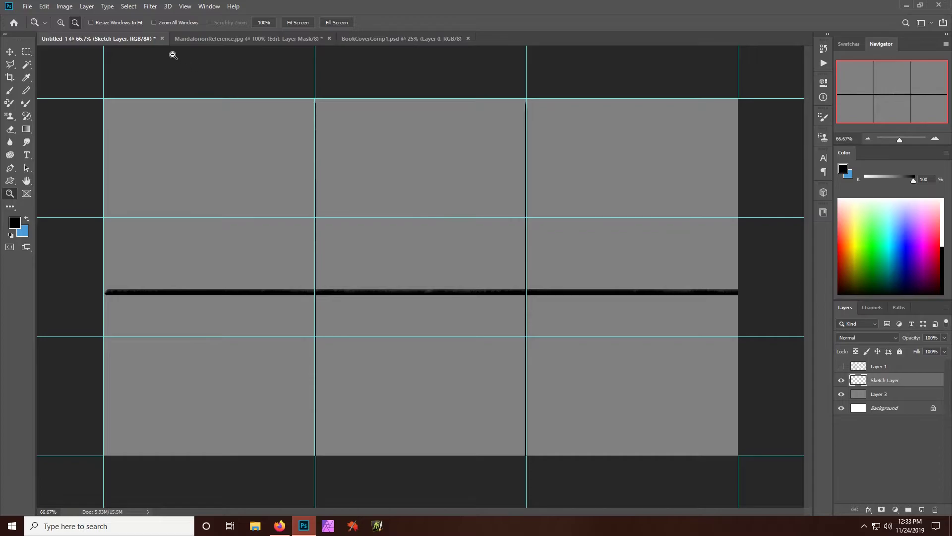
click(209, 43)
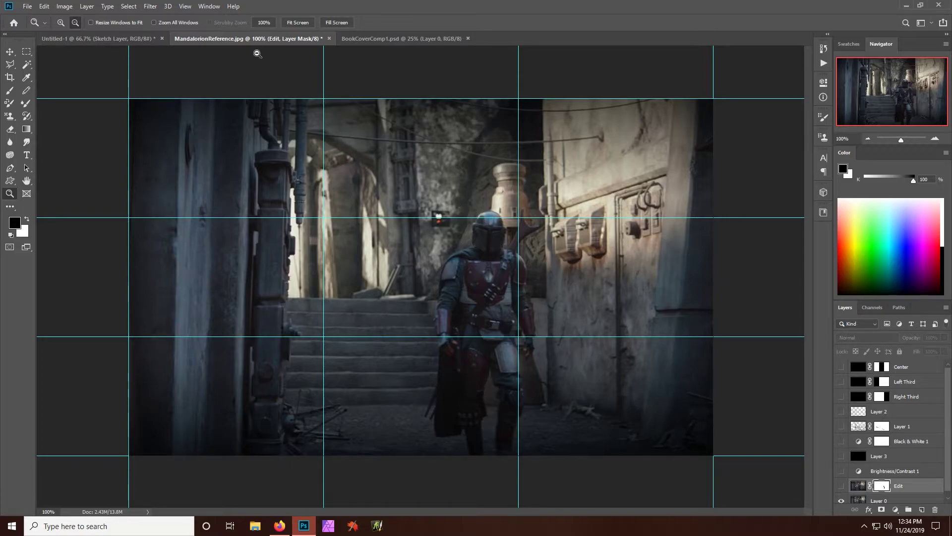
click(292, 22)
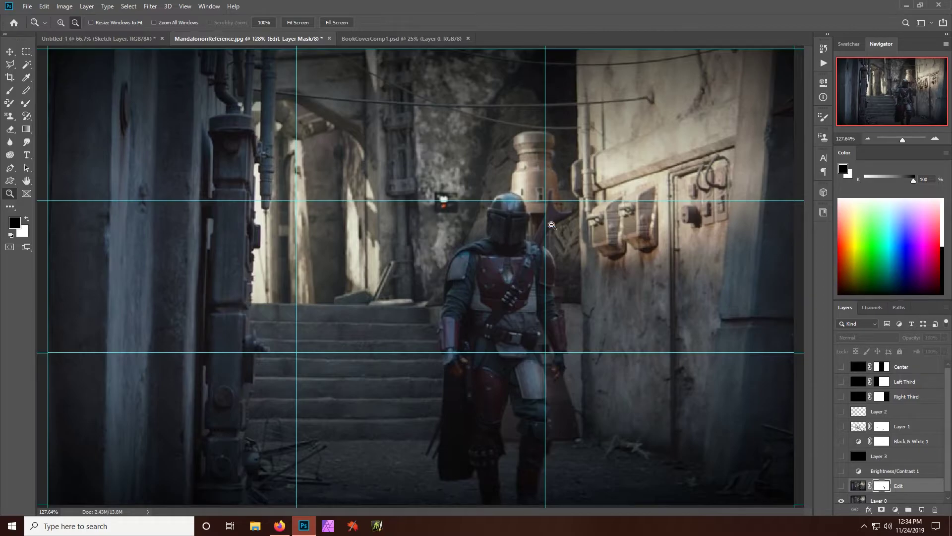
Step: Compare the original still with the altered composition on the Edit layer, leaving the Edit layer shown
click(842, 487)
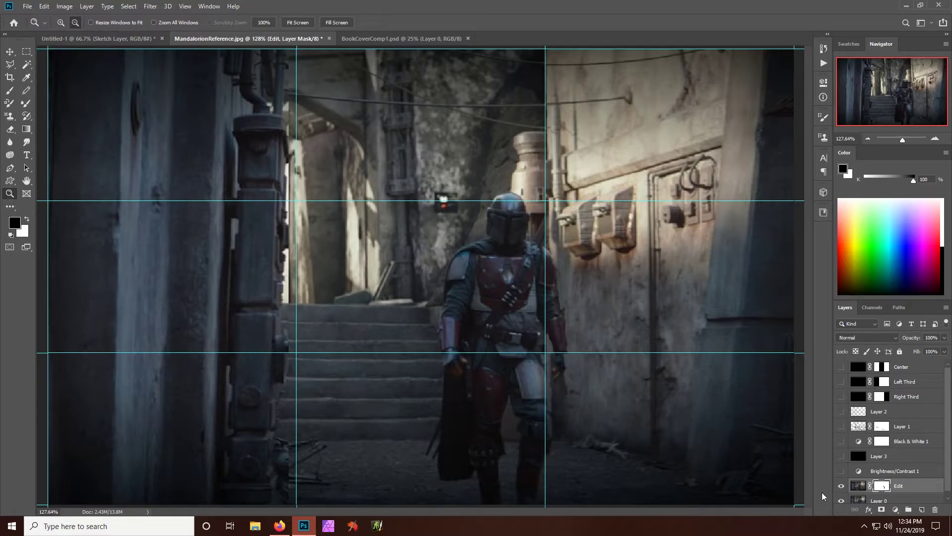
click(841, 487)
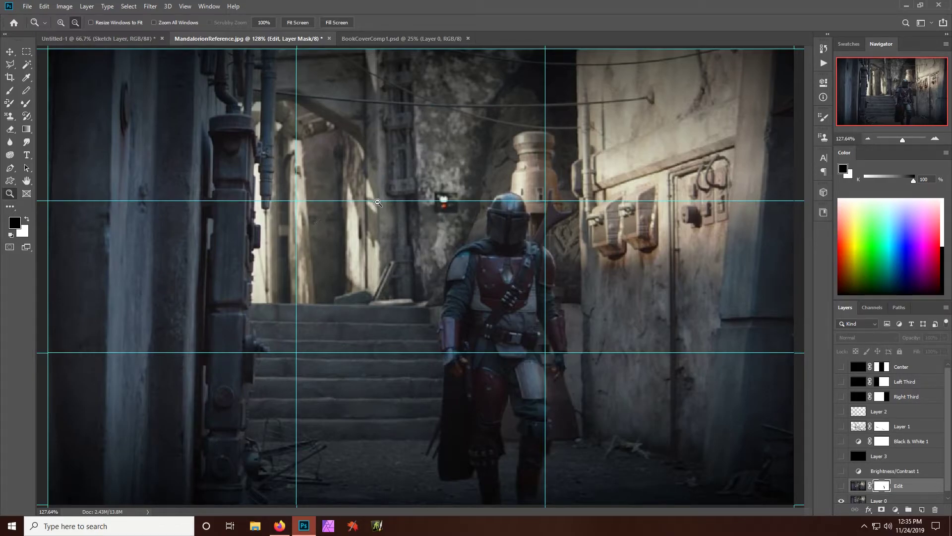
click(841, 486)
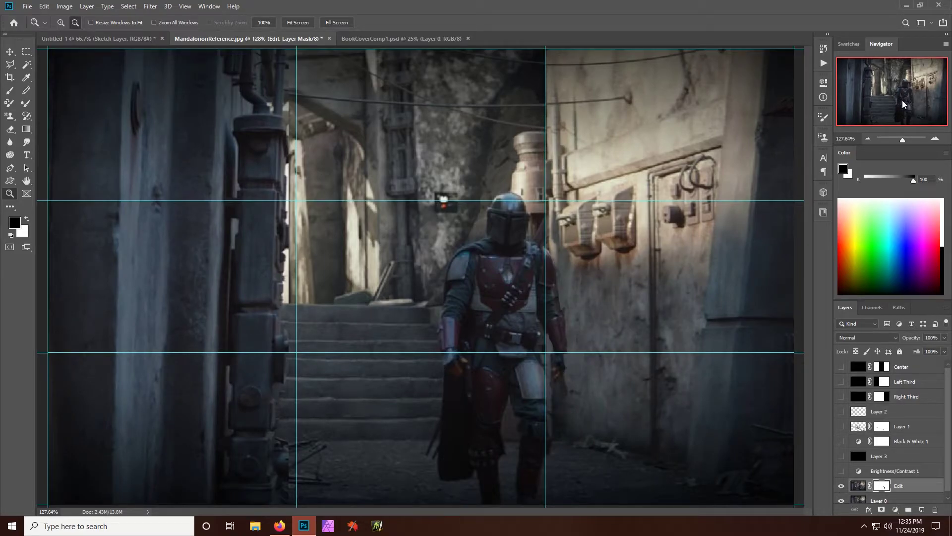
click(842, 488)
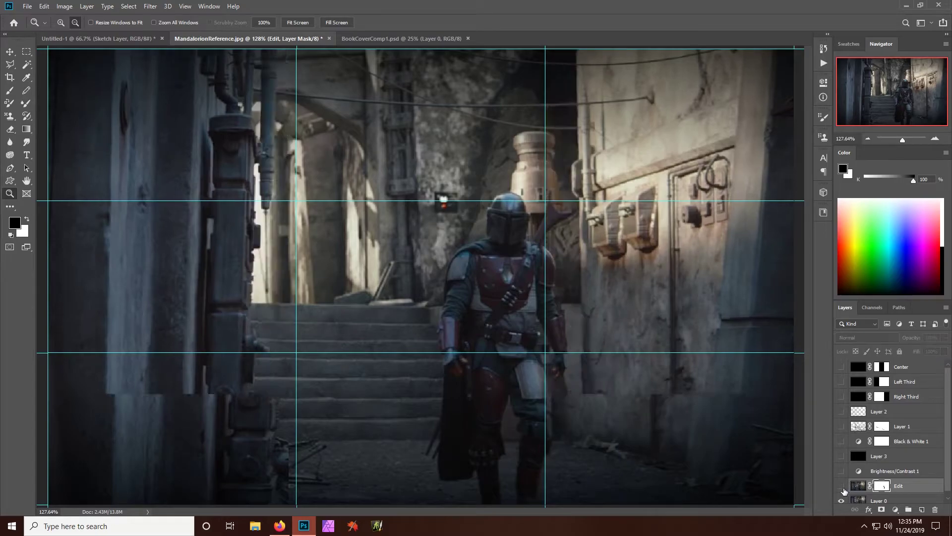
click(842, 488)
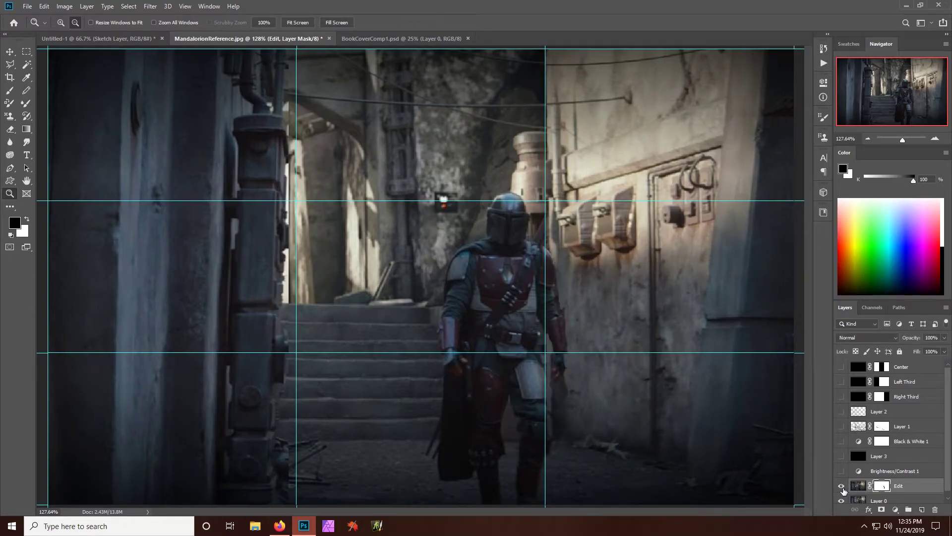
click(842, 487)
click(841, 488)
Step: Show the Brightness/Contrast 1 adjustment layer and set its brightness to 80 and contrast to 100
click(841, 471)
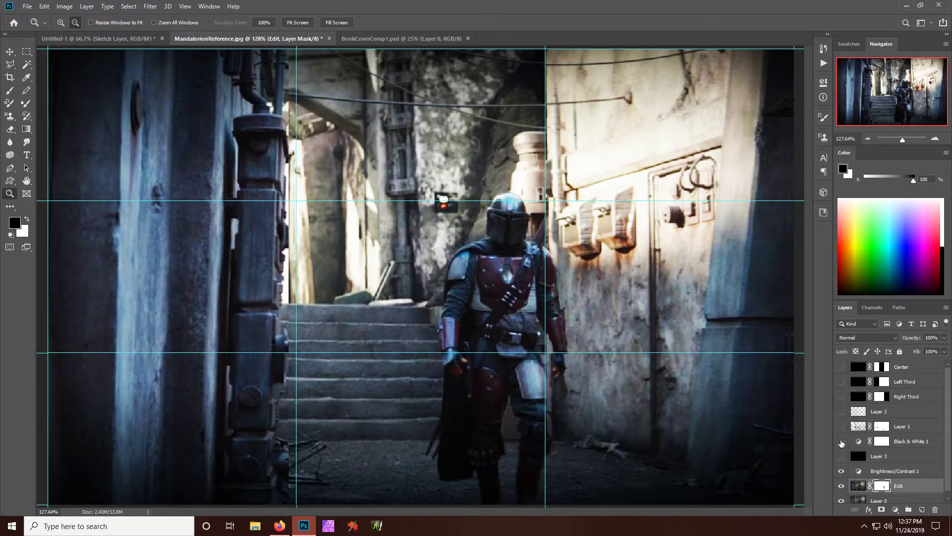
double_click(859, 472)
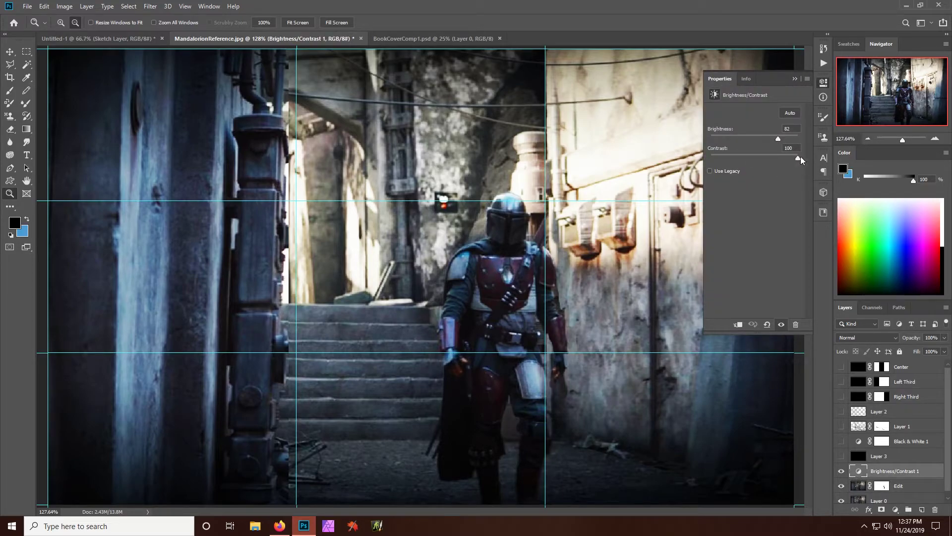
drag(781, 159, 756, 158)
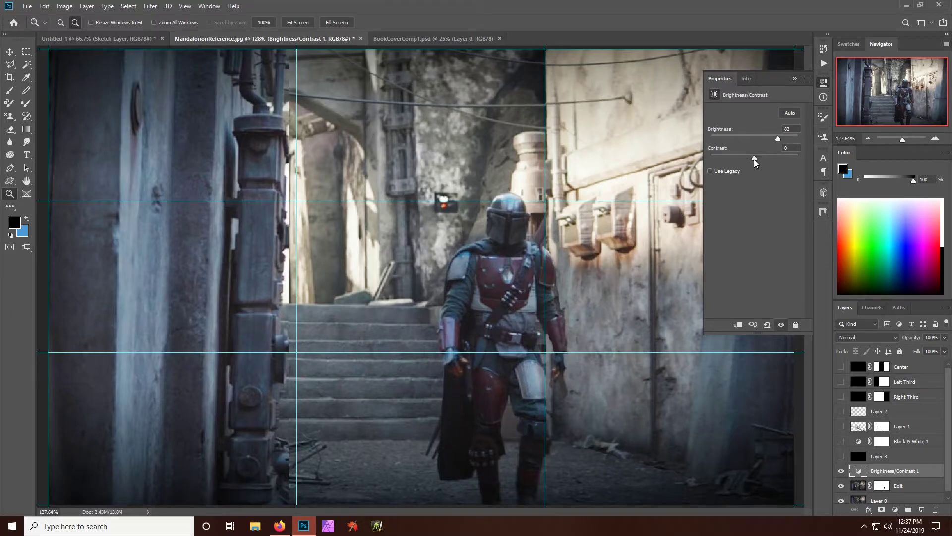
drag(754, 160, 801, 159)
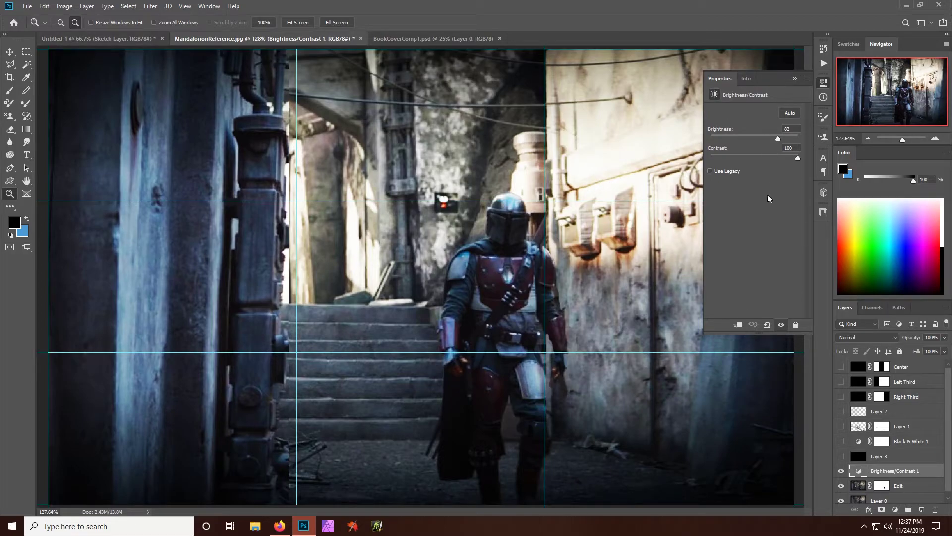
drag(778, 139, 811, 140)
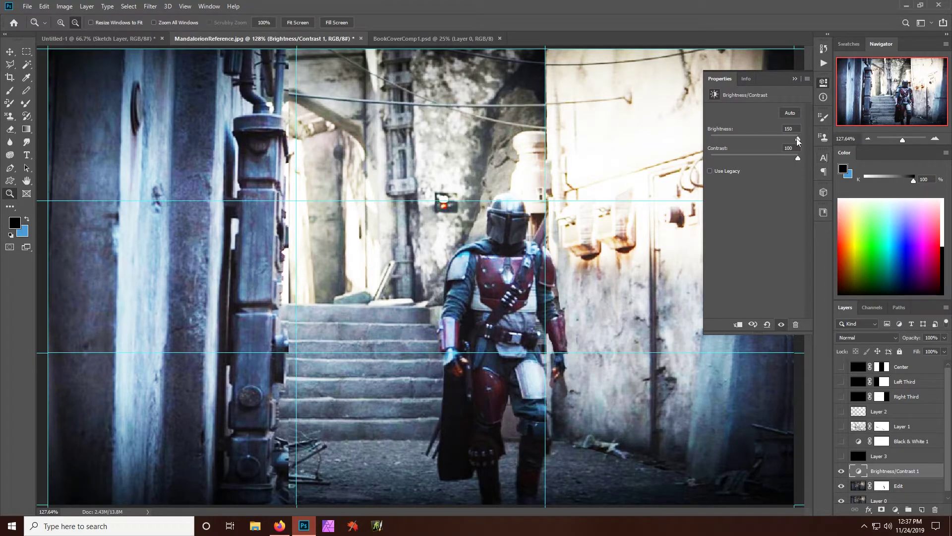
drag(793, 138, 778, 139)
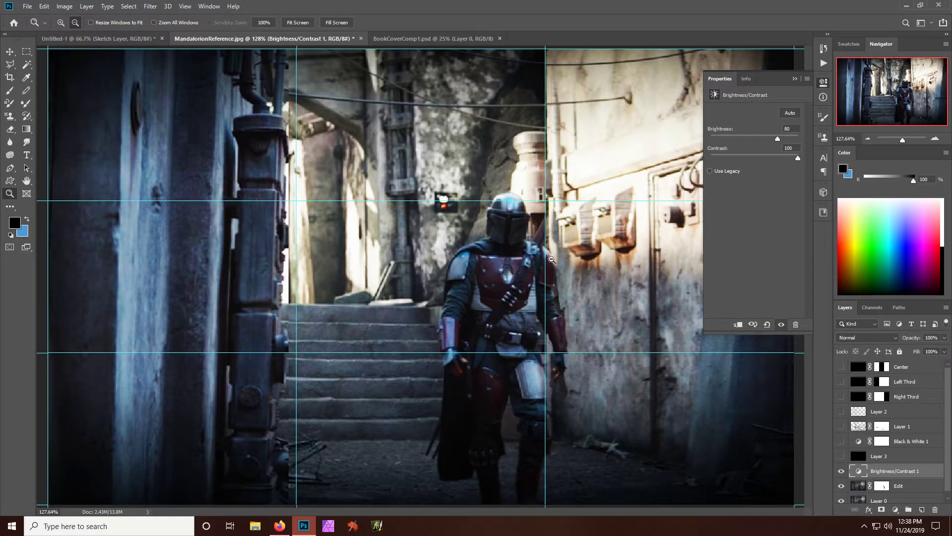
click(791, 80)
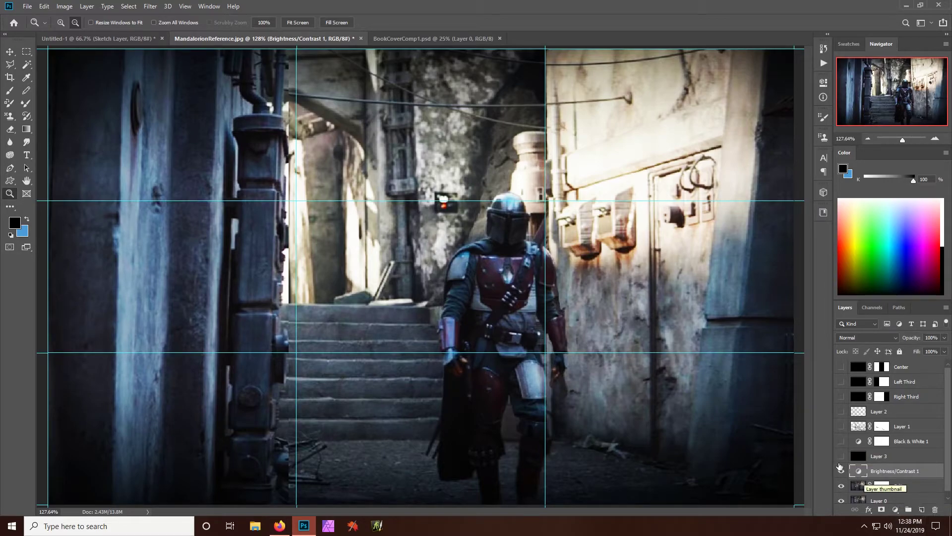
Step: Preview the still in greyscale by temporarily showing the Black & White 1 adjustment layer
click(842, 440)
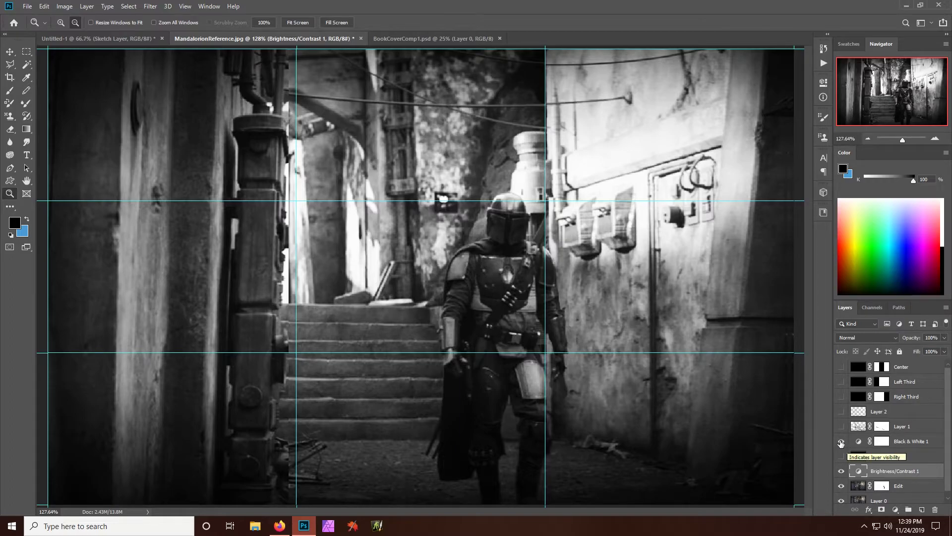
click(840, 441)
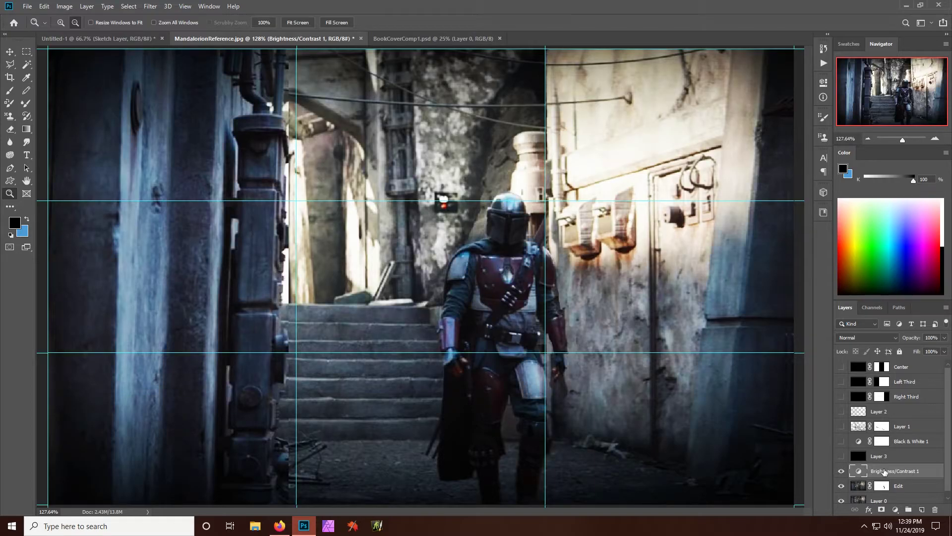
Step: Replace the hidden Layer 3 with a new layer above Brightness/Contrast 1, filled with black in Normal mode at 100% opacity
click(882, 461)
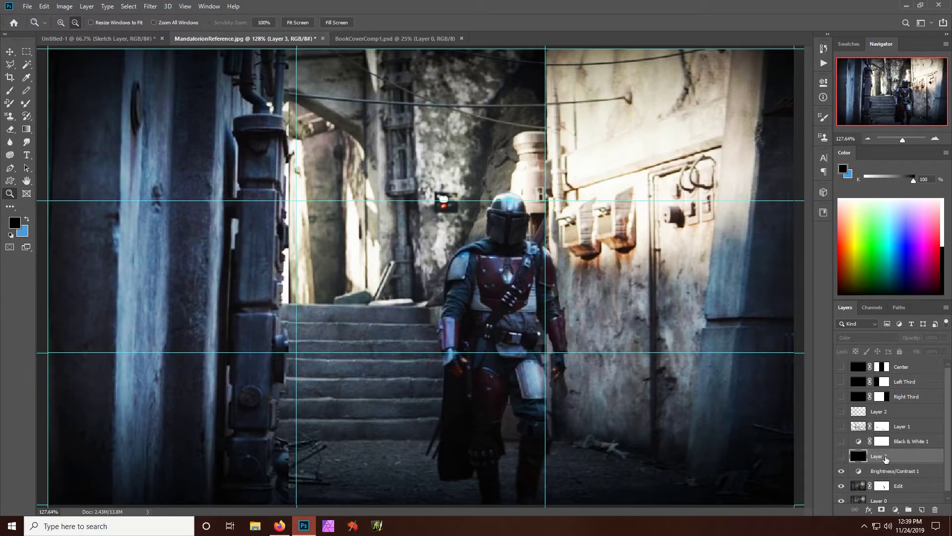
key(Delete)
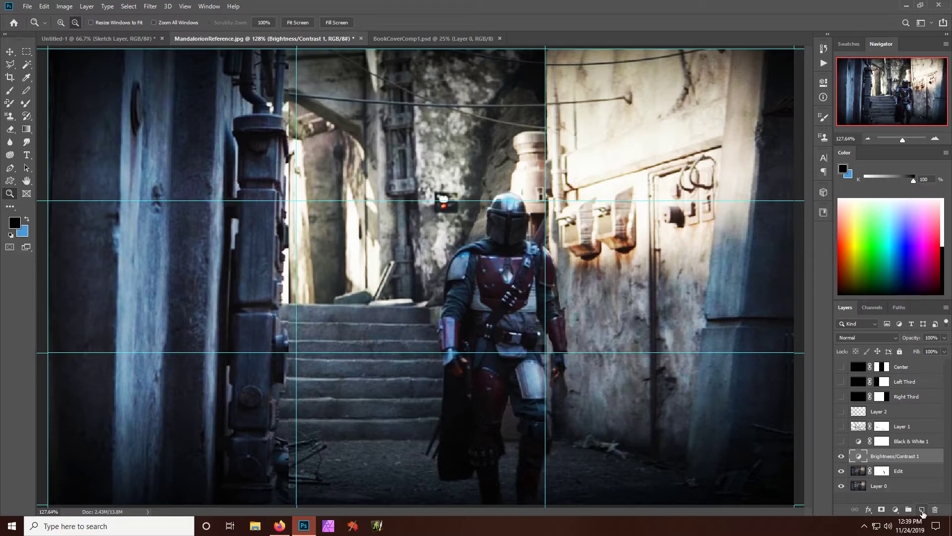
key(ctrl+z)
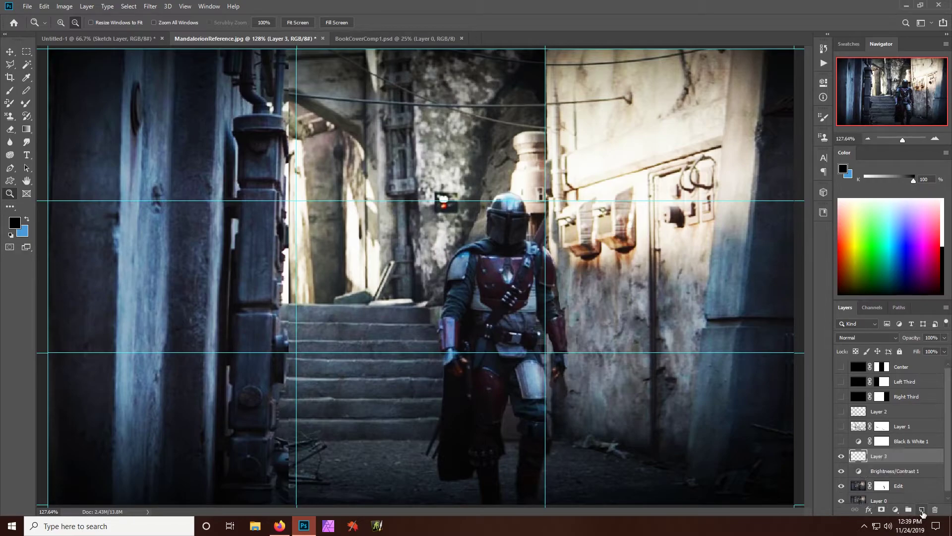
click(44, 7)
click(57, 162)
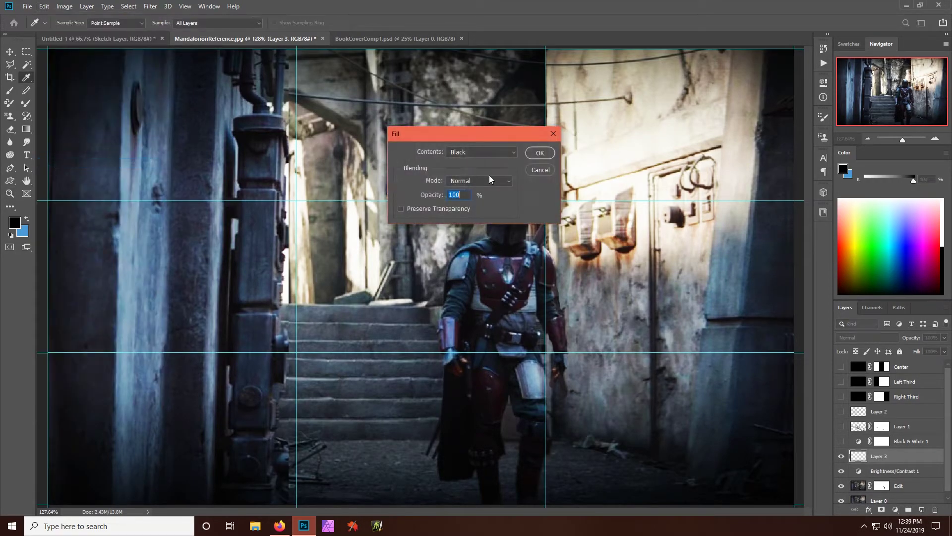
click(539, 153)
key(z)
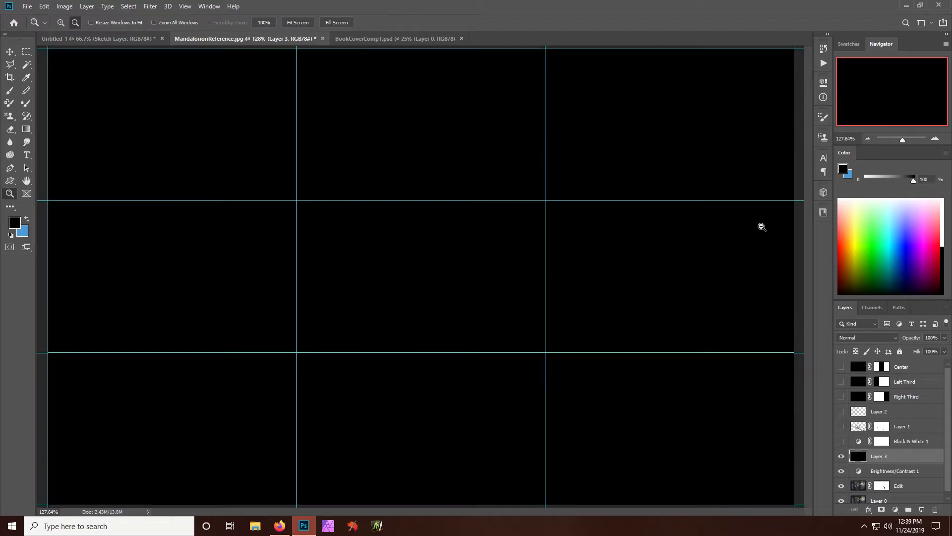
Step: Set Layer 3's blend mode to Color to turn the still greyscale, and inspect the stairs and ground up close
click(896, 338)
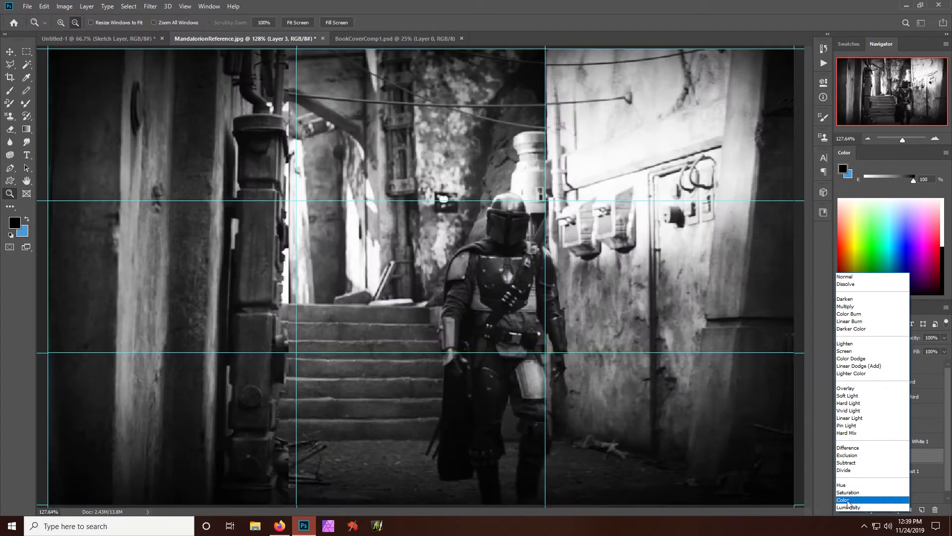
click(849, 500)
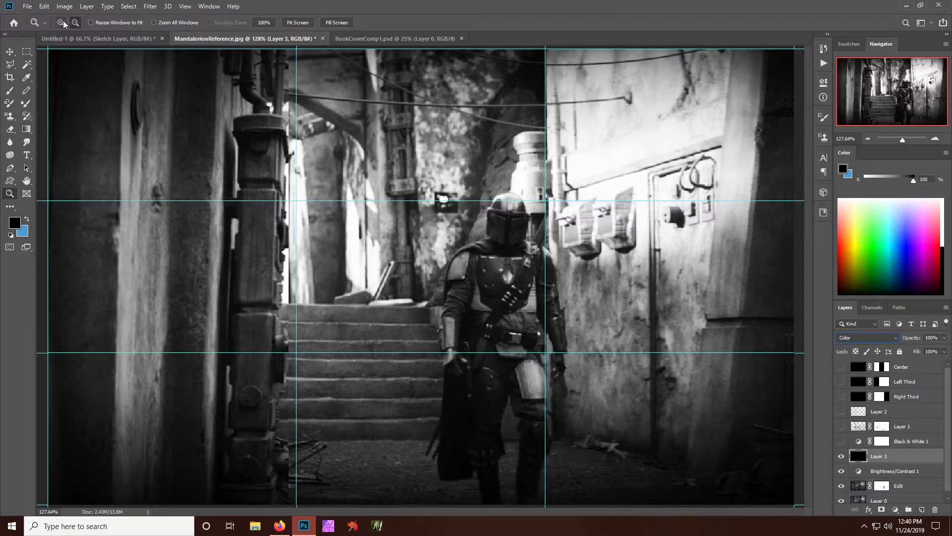
drag(272, 279, 449, 342)
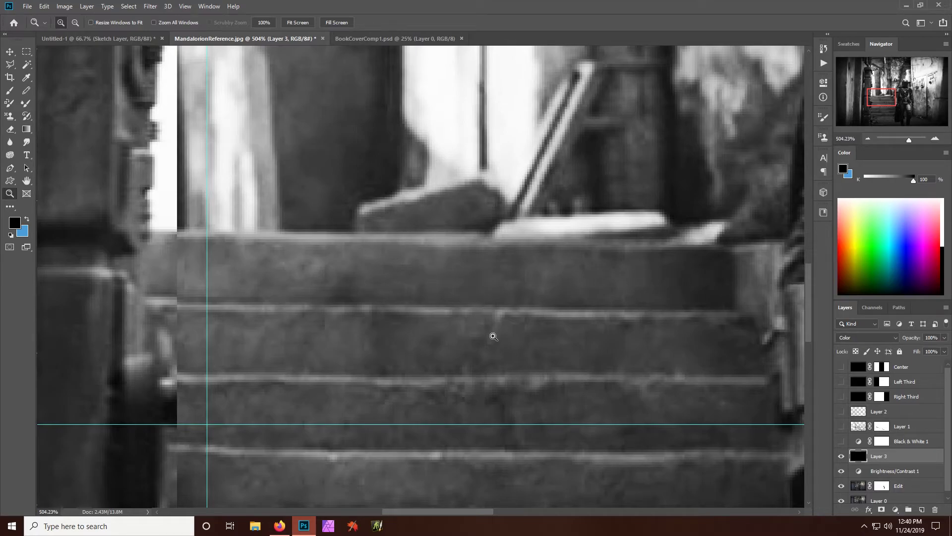
drag(866, 93, 864, 127)
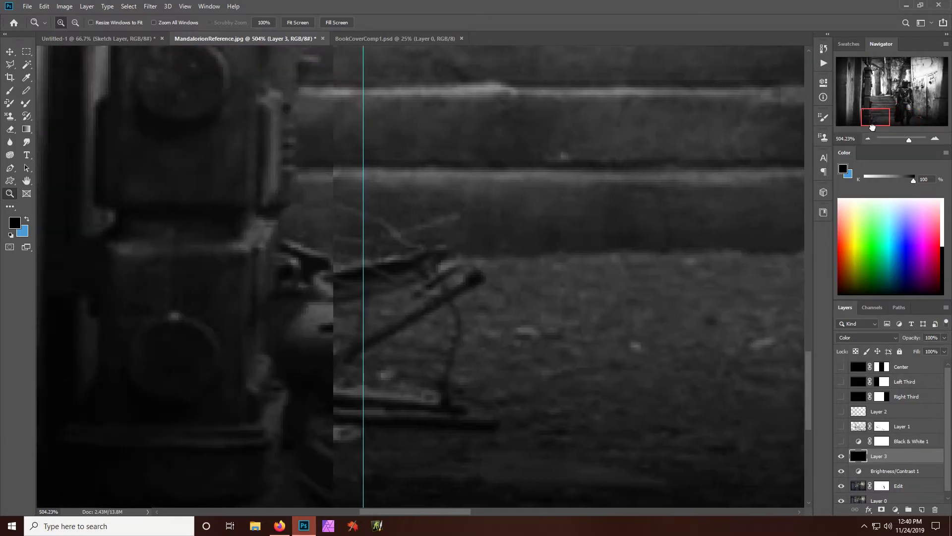
click(288, 26)
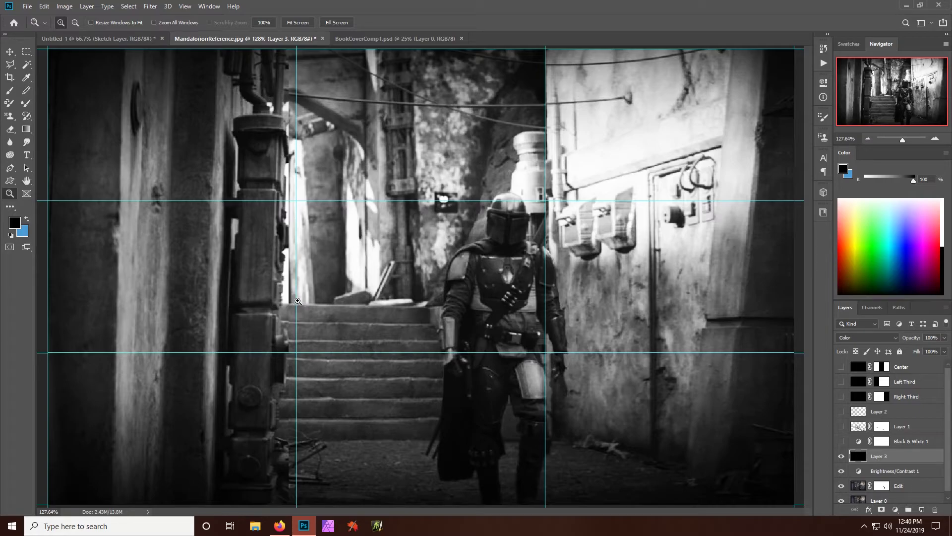
Step: Preview the perspective lines on Layer 1 and Layer 2 over the greyscale still, leaving both layers hidden
click(842, 426)
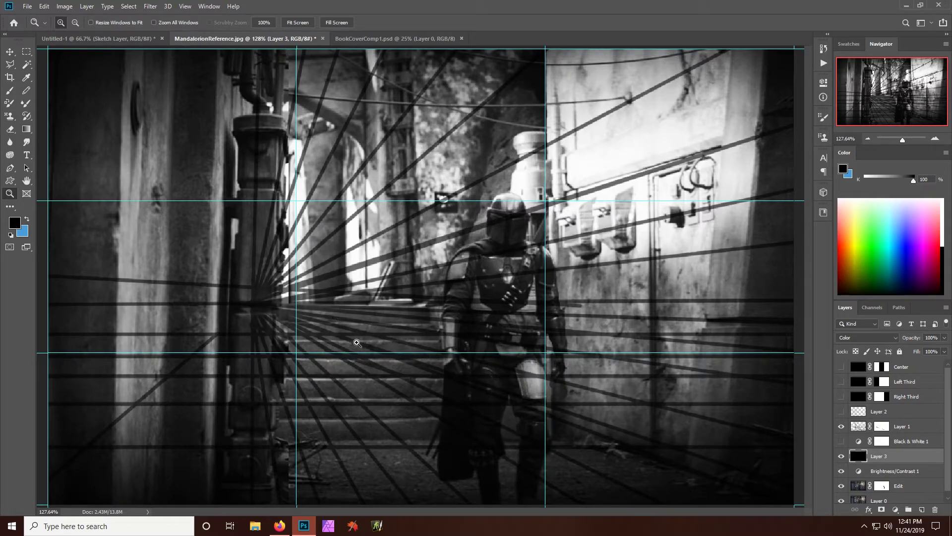
click(842, 413)
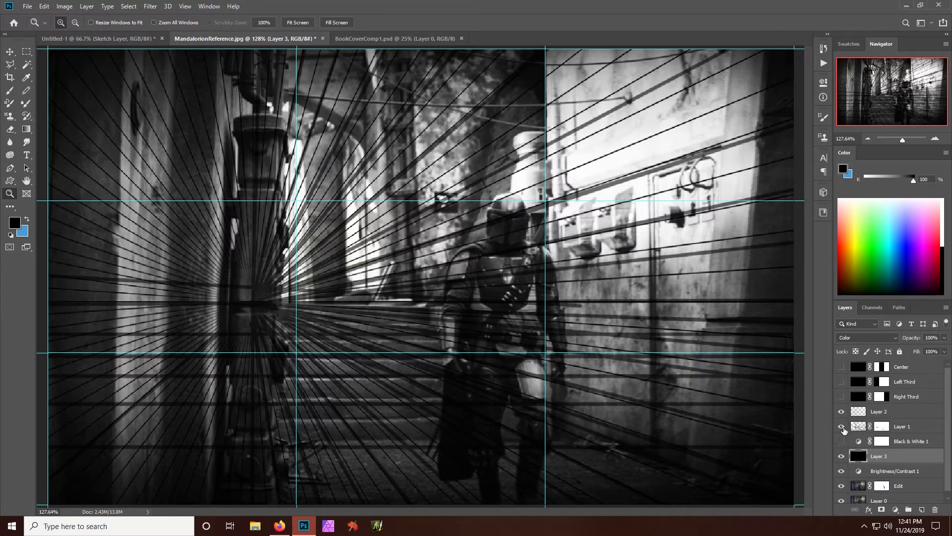
click(843, 429)
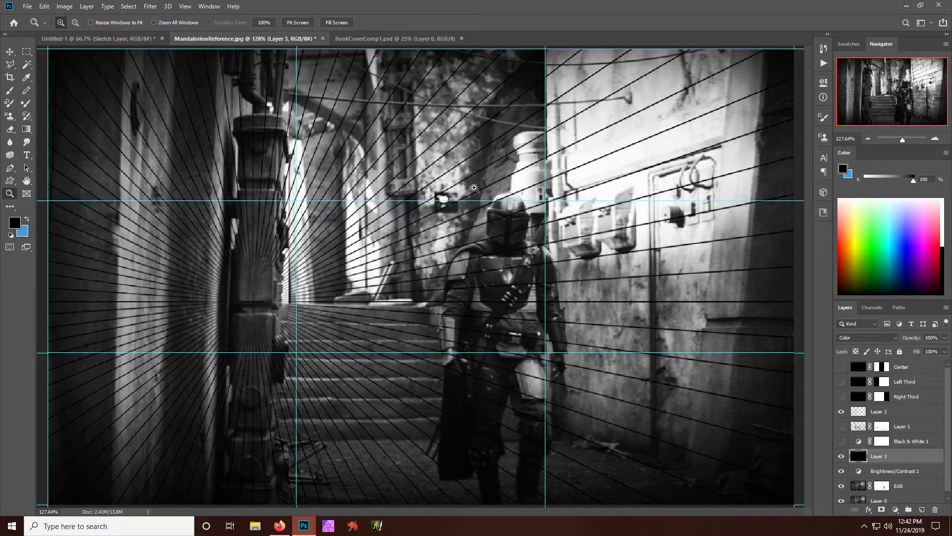
click(842, 412)
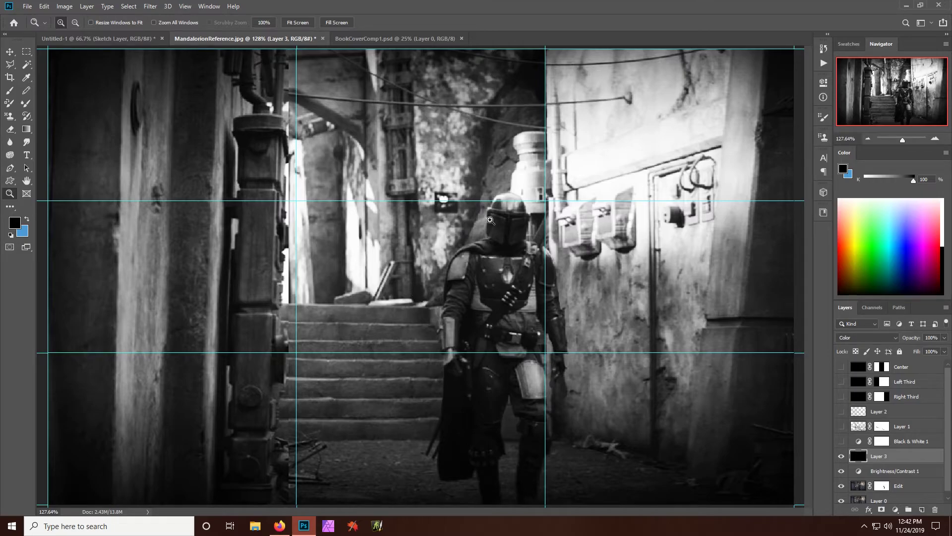
Step: Examine the right third and the left third of the greyscale still in isolation, one after the other
click(841, 397)
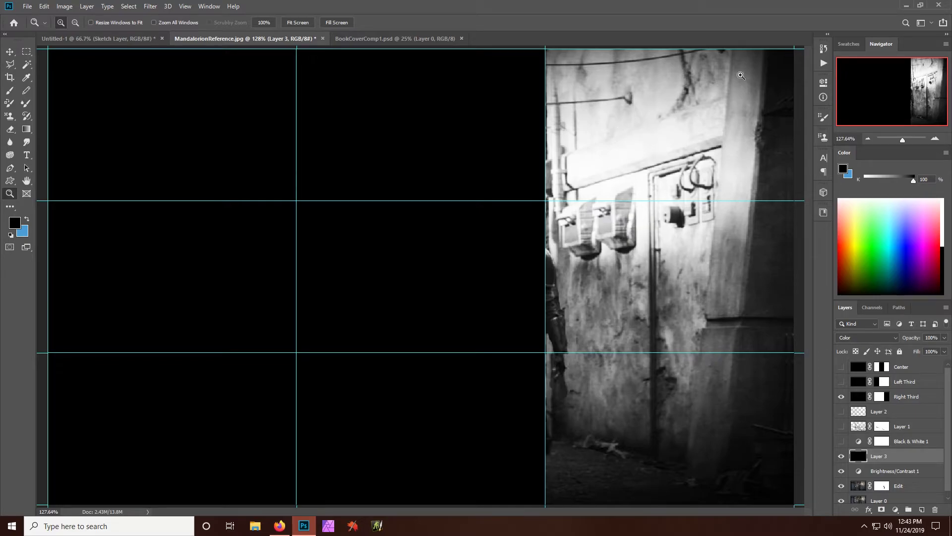
click(842, 397)
click(841, 382)
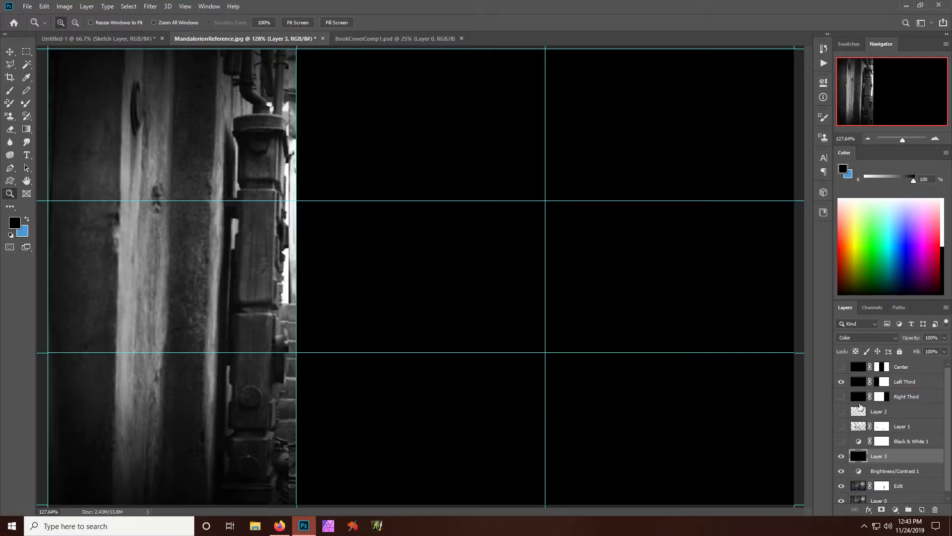
click(841, 382)
Step: Isolate the still's center third, hide Layer 3 to bring back the colour, and hide the Center layer again
click(841, 367)
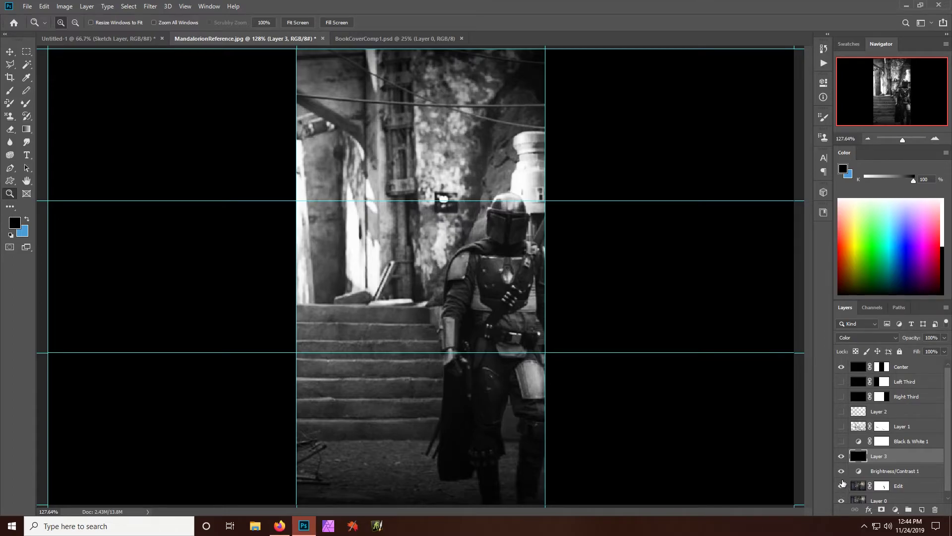
click(840, 456)
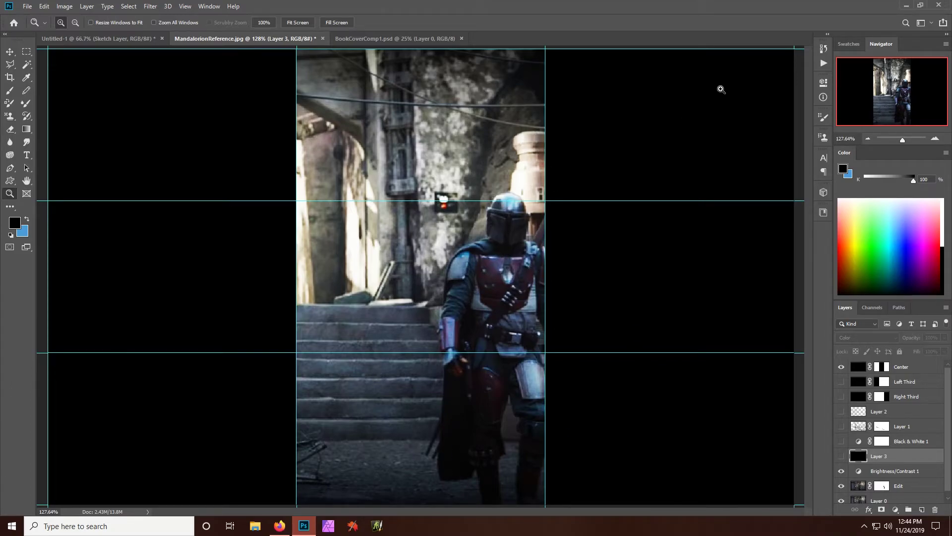
click(842, 368)
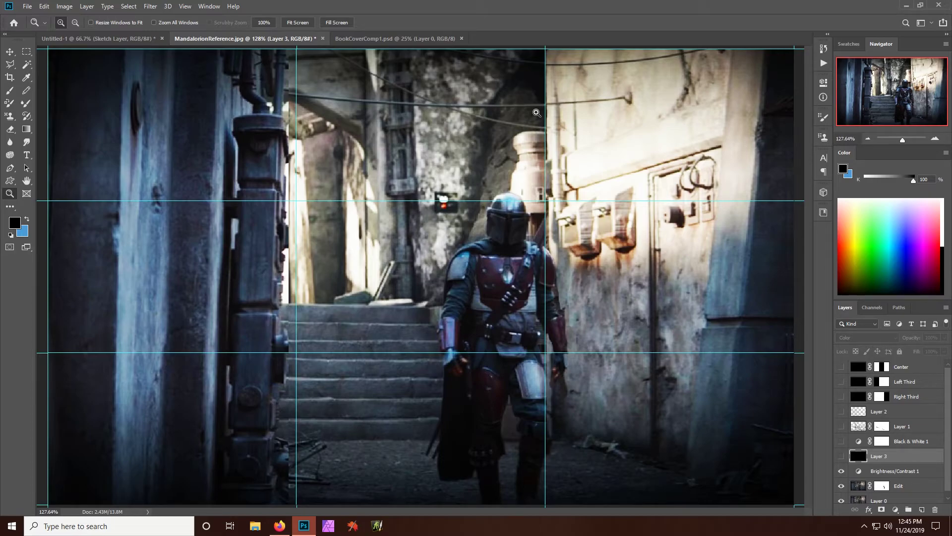
Step: Switch to the Untitled-1 canvas, hide its Sketch Layer, and compare the empty grey canvas with the Mandalorian reference
click(112, 41)
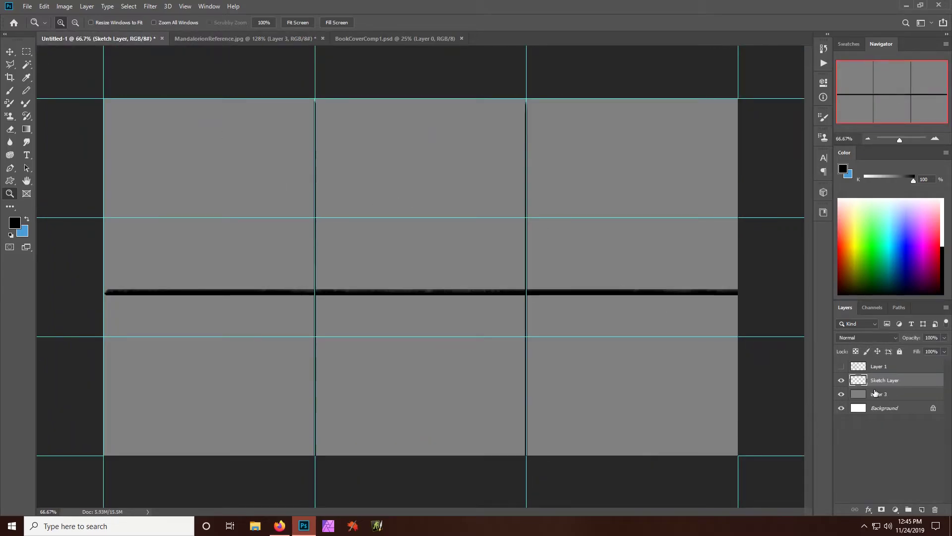
click(842, 380)
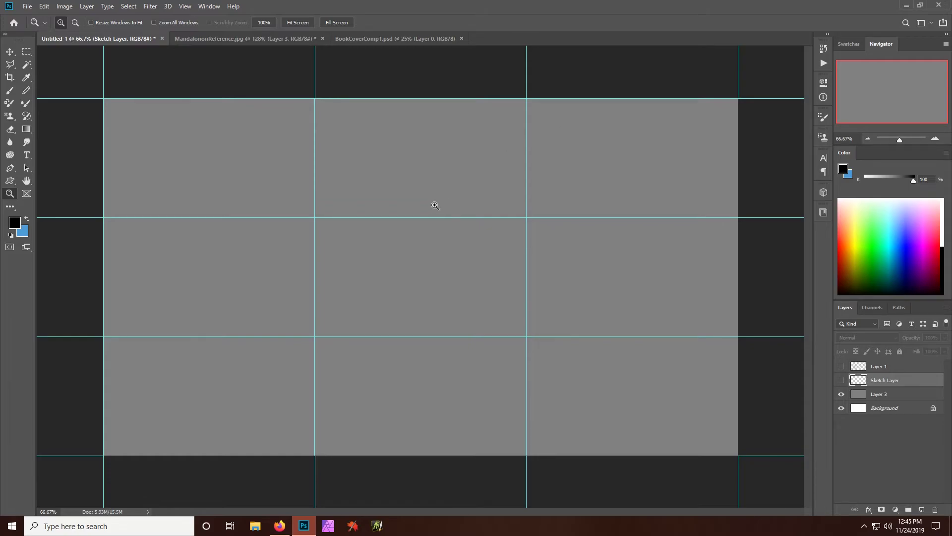
click(228, 38)
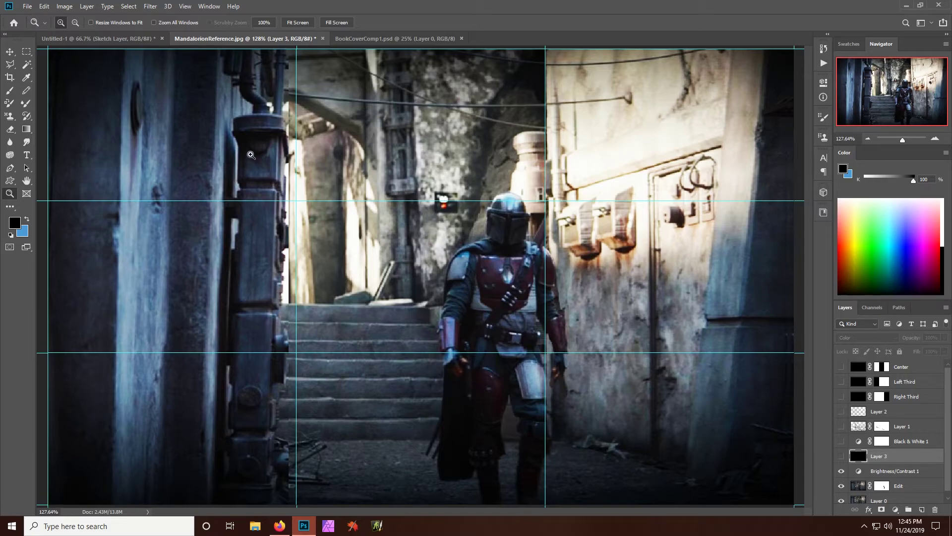
click(99, 39)
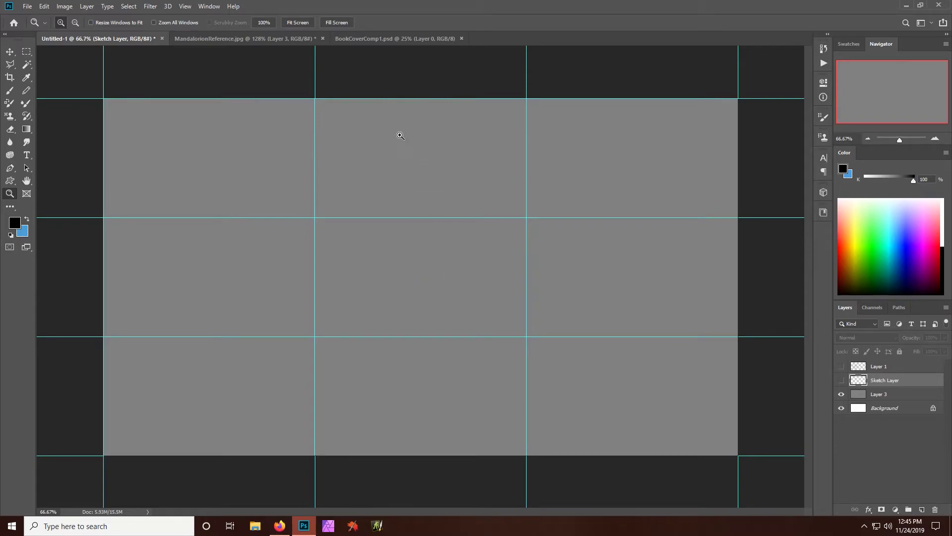
Step: Compare the grey Layer 3 with the white Background by toggling its visibility, leaving Layer 3 selected and shown
click(878, 399)
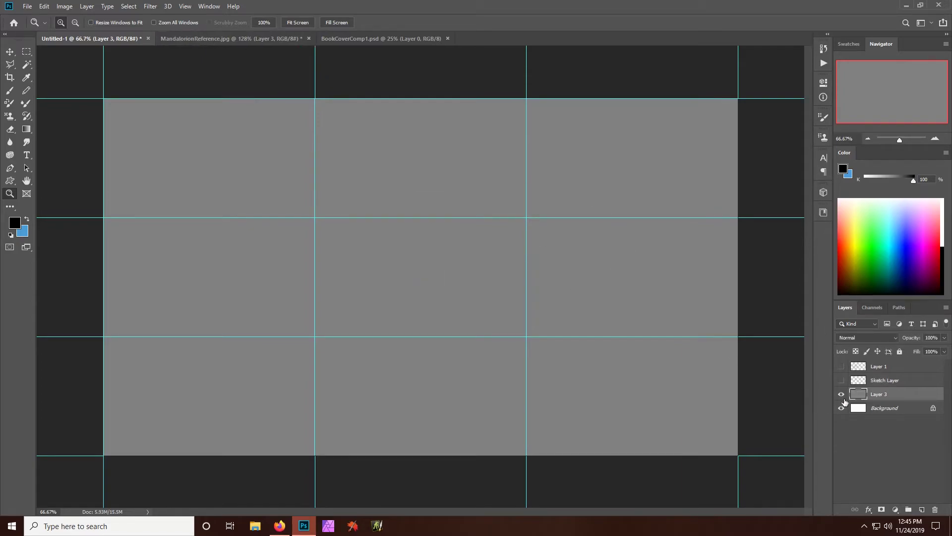
click(841, 396)
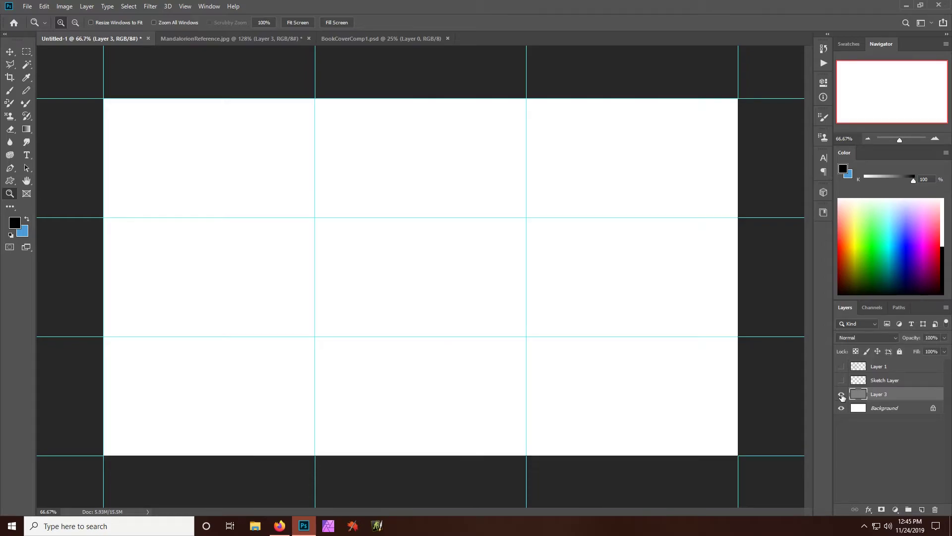
click(842, 396)
click(841, 396)
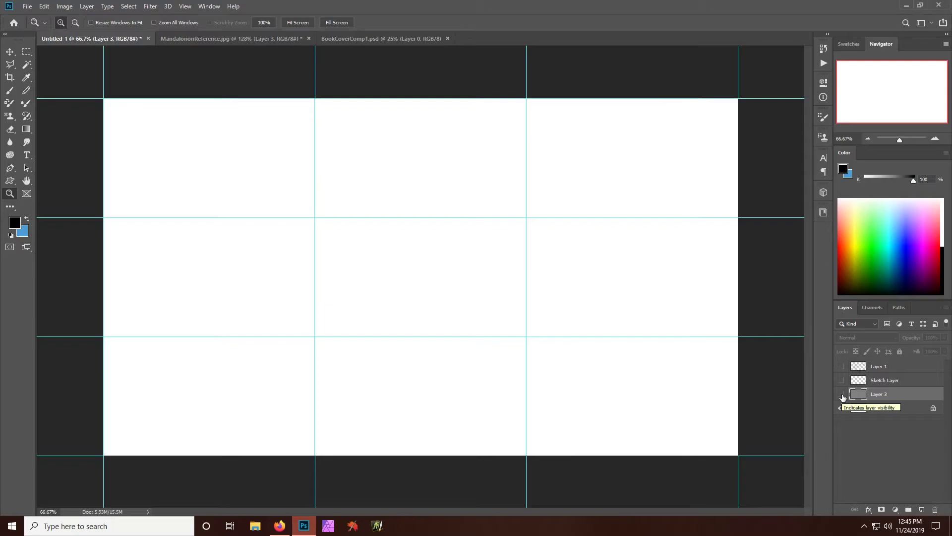
click(842, 397)
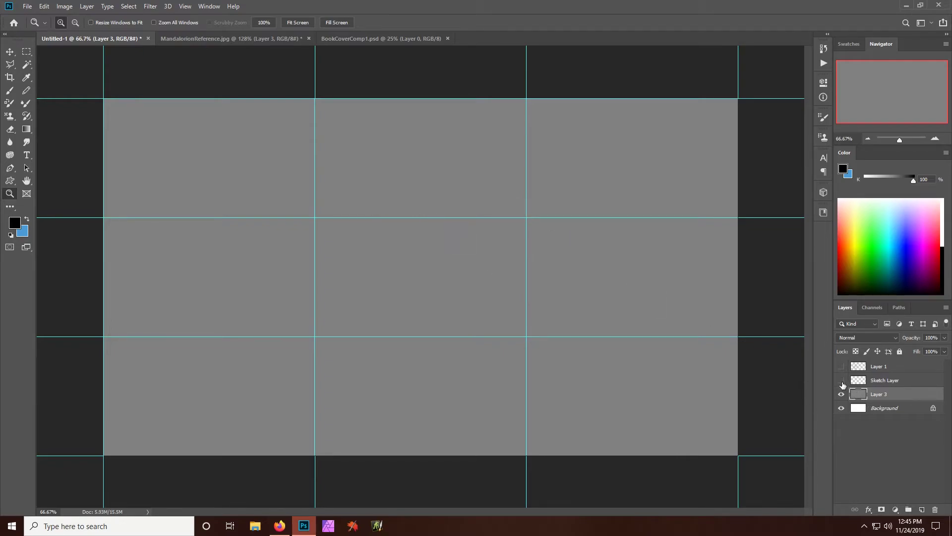
Step: Show the Sketch Layer and compare its horizon and thirds lines with the Mandalorian reference
click(842, 380)
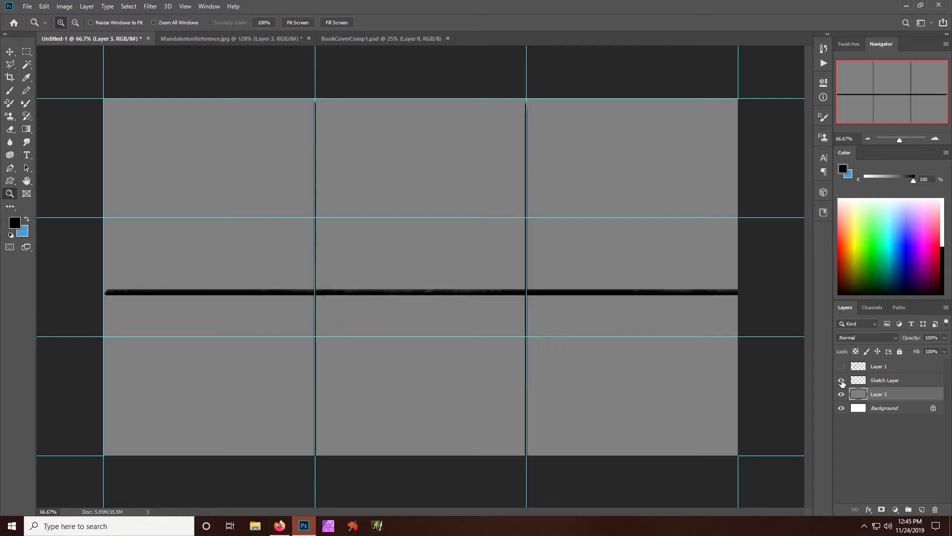
click(200, 39)
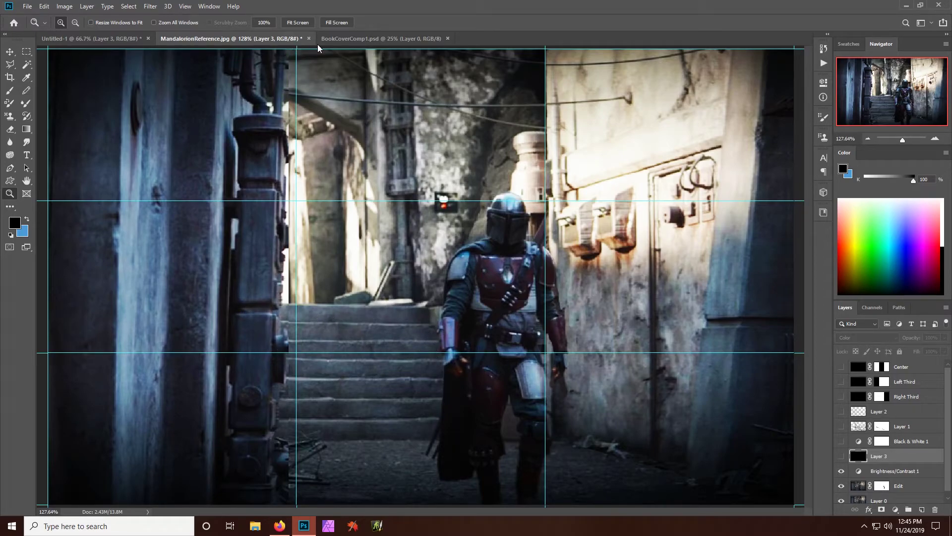
click(75, 38)
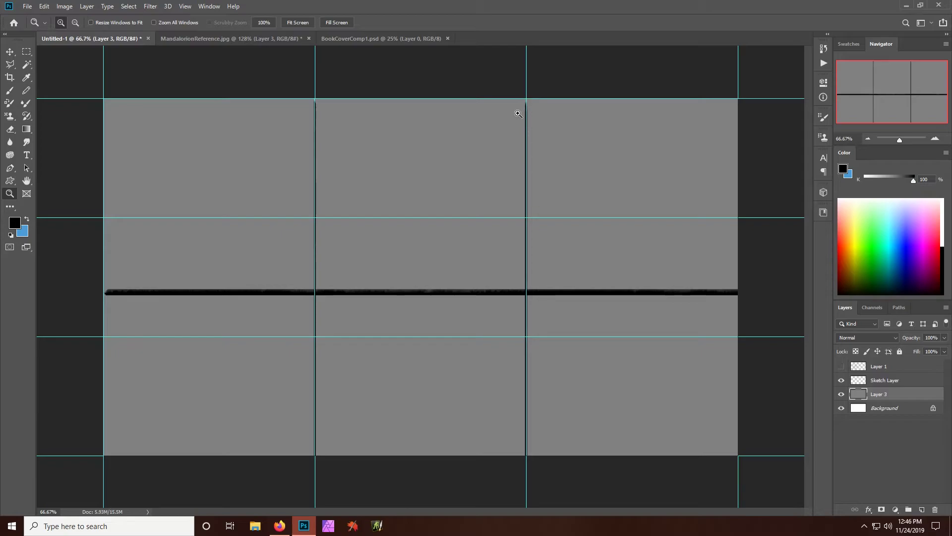
Step: Hide the guides on the Untitled-1 canvas to view the sketched thirds and horizon lines on their own
click(185, 7)
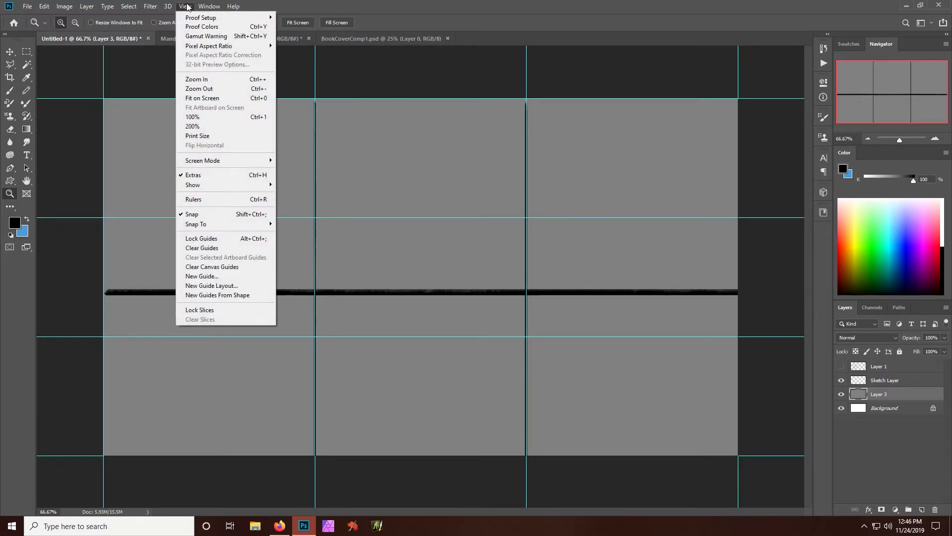
mouse_move(230, 186)
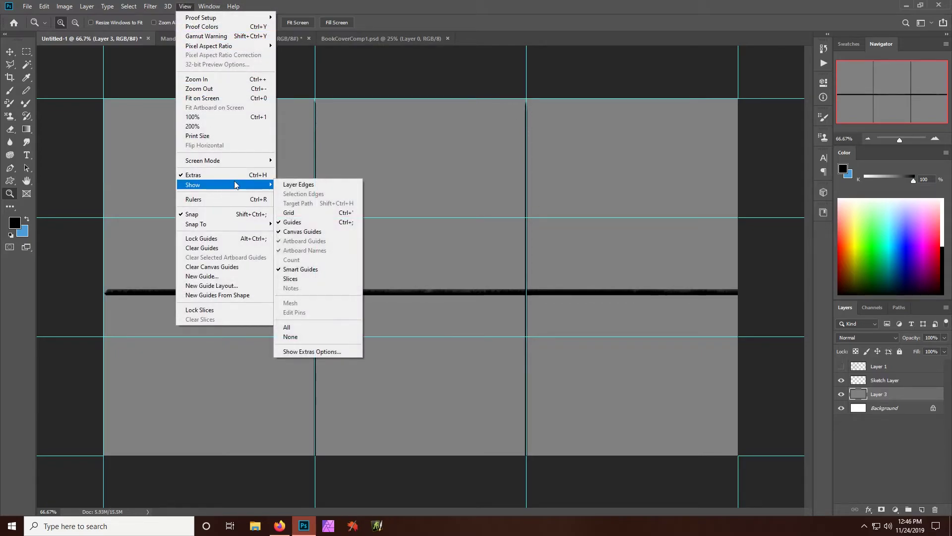
click(310, 223)
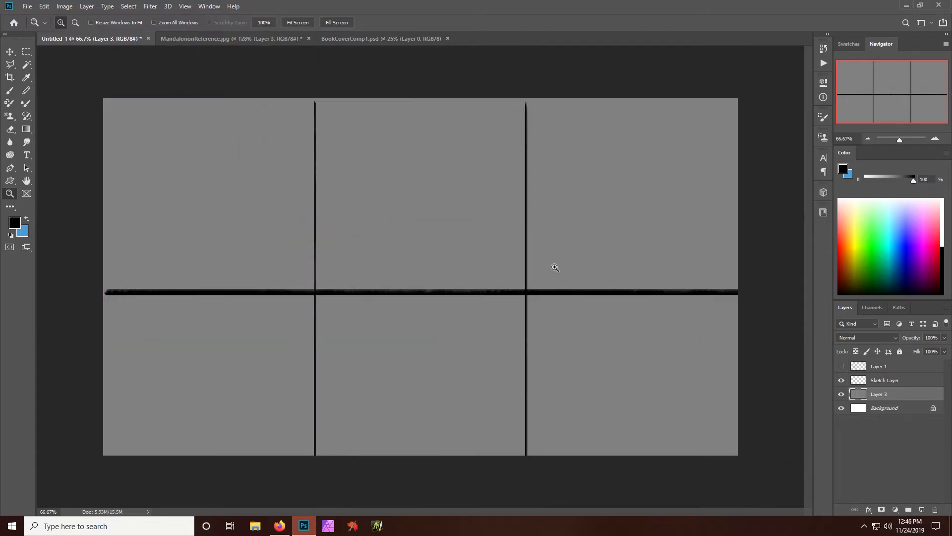
drag(501, 397, 515, 379)
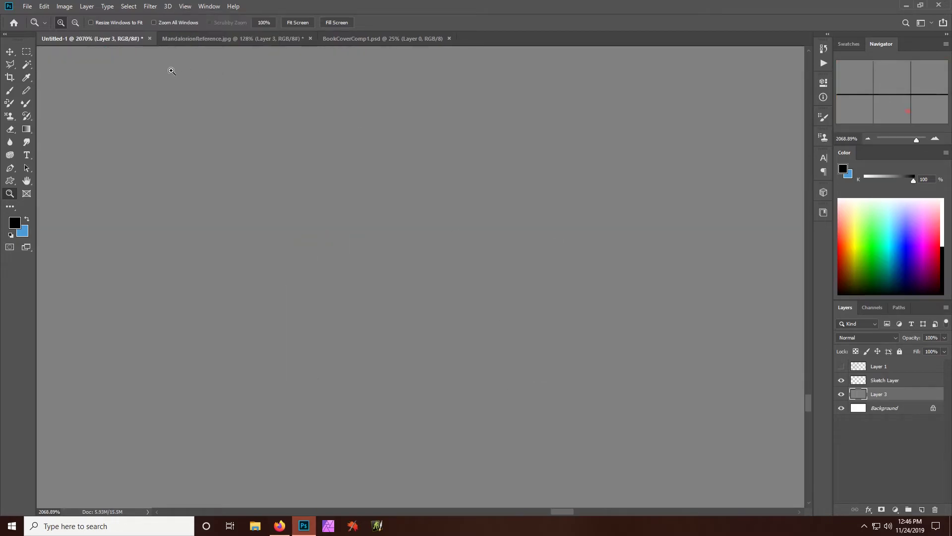
click(295, 23)
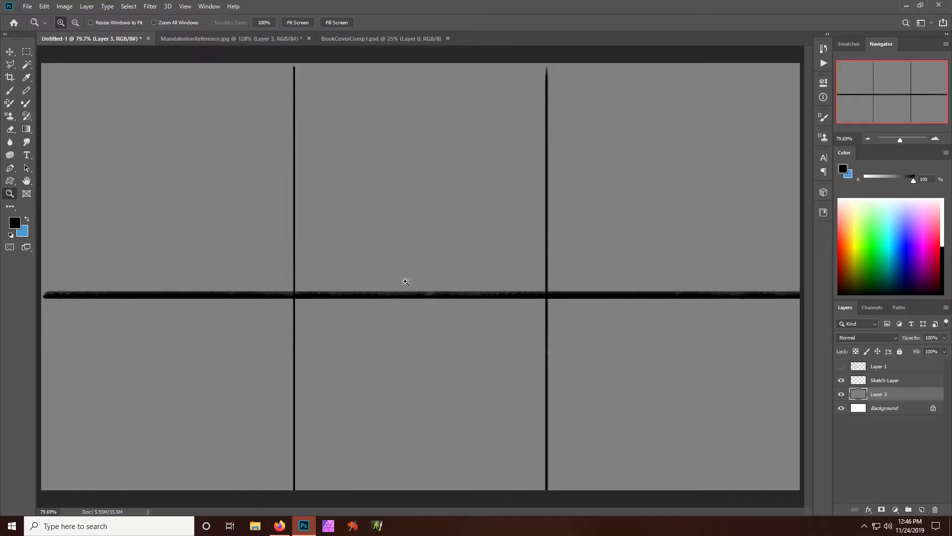
Step: Check the reference again and add a guide layout to Untitled-1 from the RuleOfThirds preset with 3 columns and 3 rows, clearing existing guides
click(193, 37)
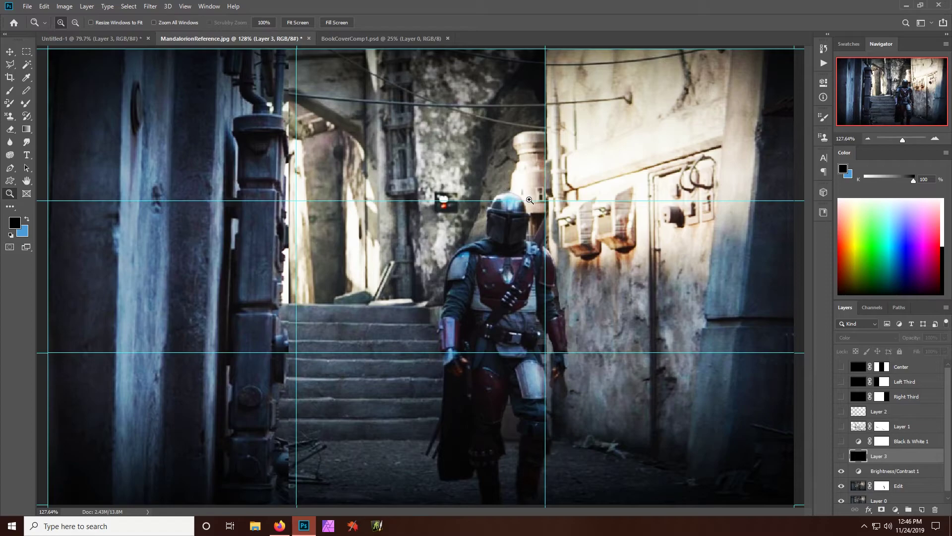
click(114, 41)
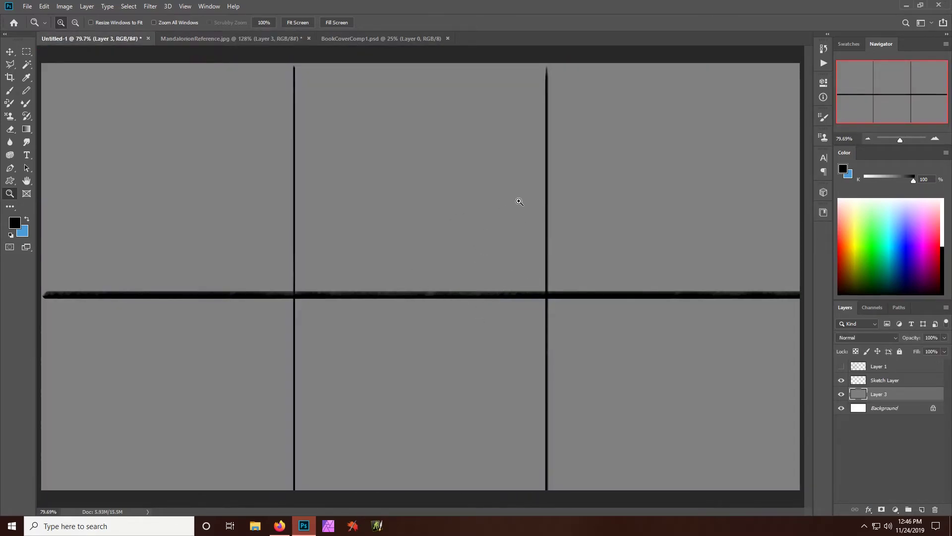
click(186, 7)
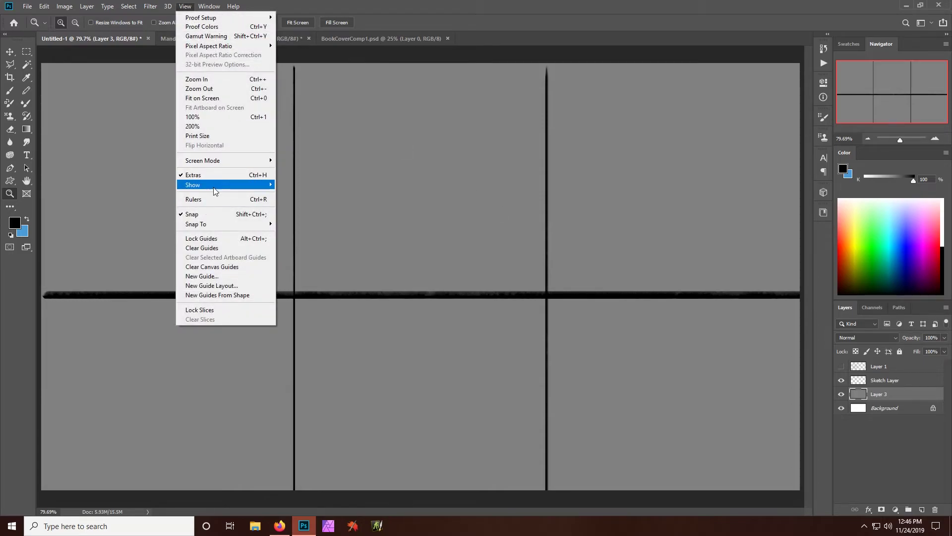
click(221, 286)
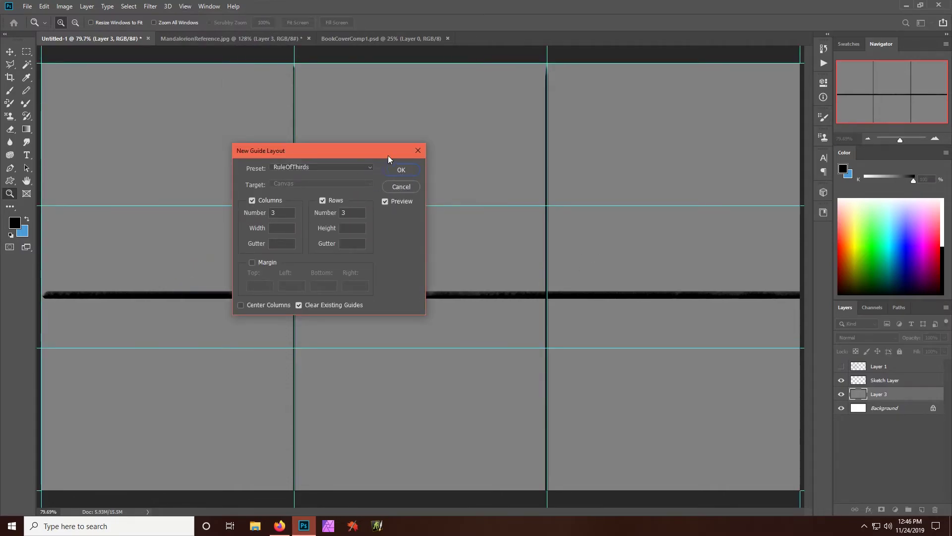
click(400, 171)
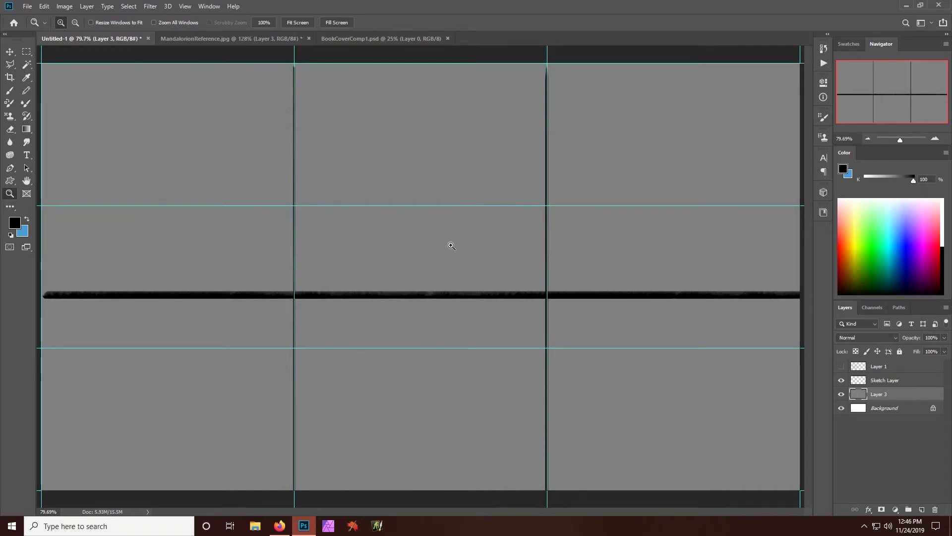
Step: Switch to the MandalorianReference image, show the Brightness/Contrast 1 adjustment, and compare the picture with the Edit layer hidden and shown
click(251, 37)
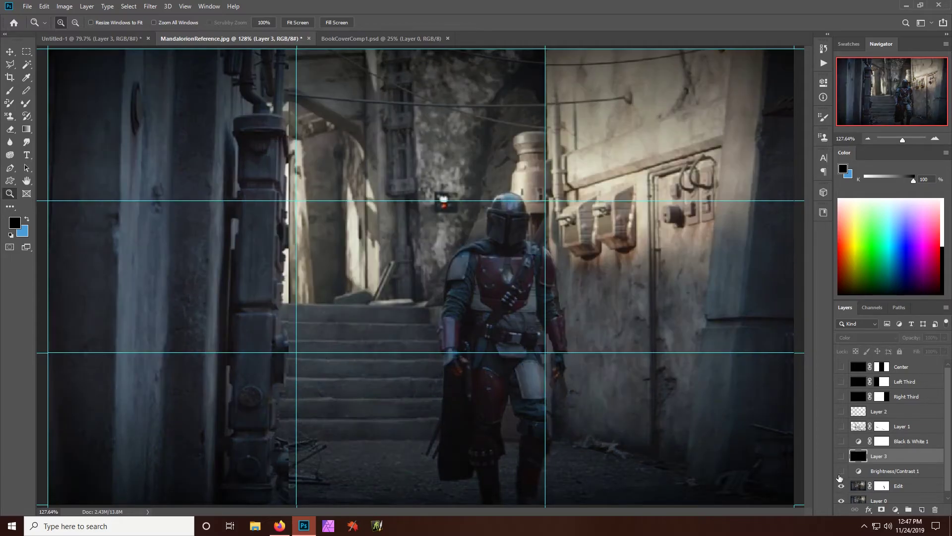
click(842, 472)
click(841, 489)
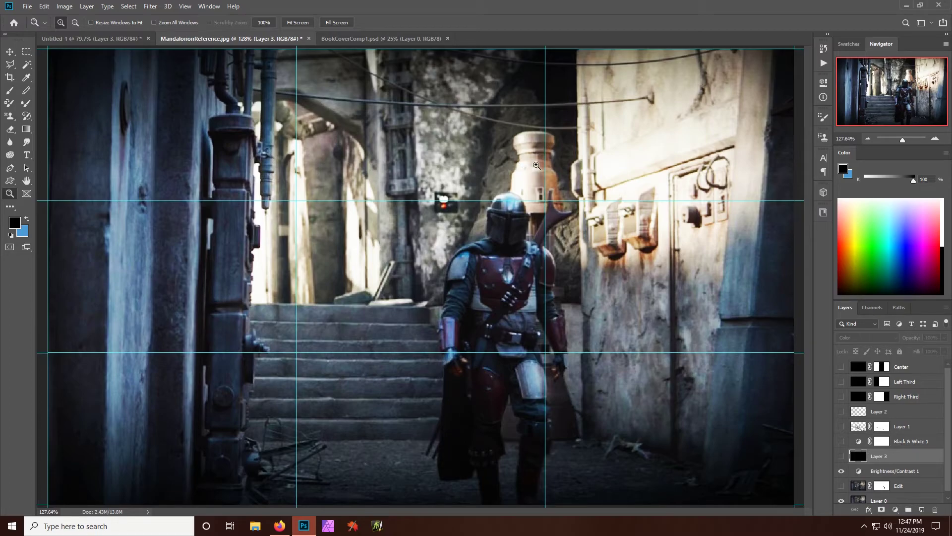
click(841, 488)
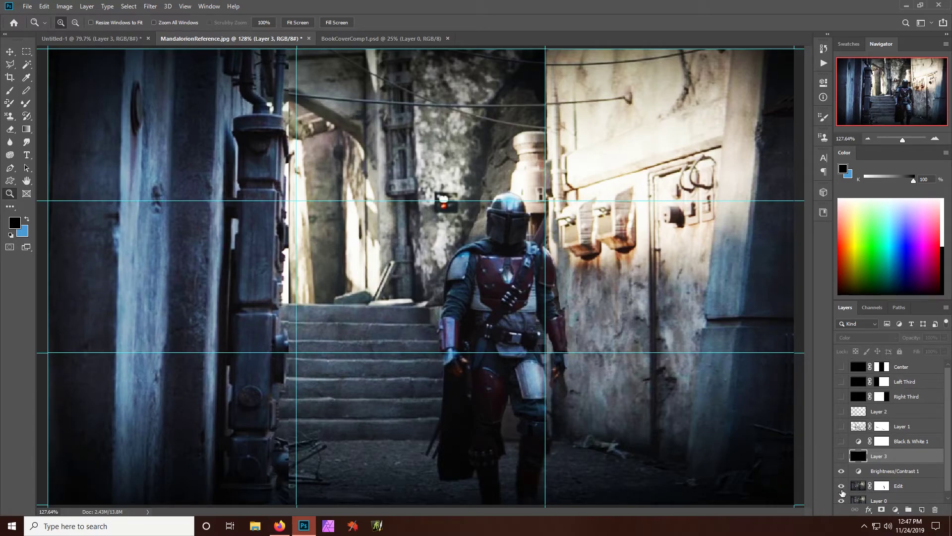
Step: Disable the layer mask on the Edit layer and hide that layer to view the original composition
click(883, 486)
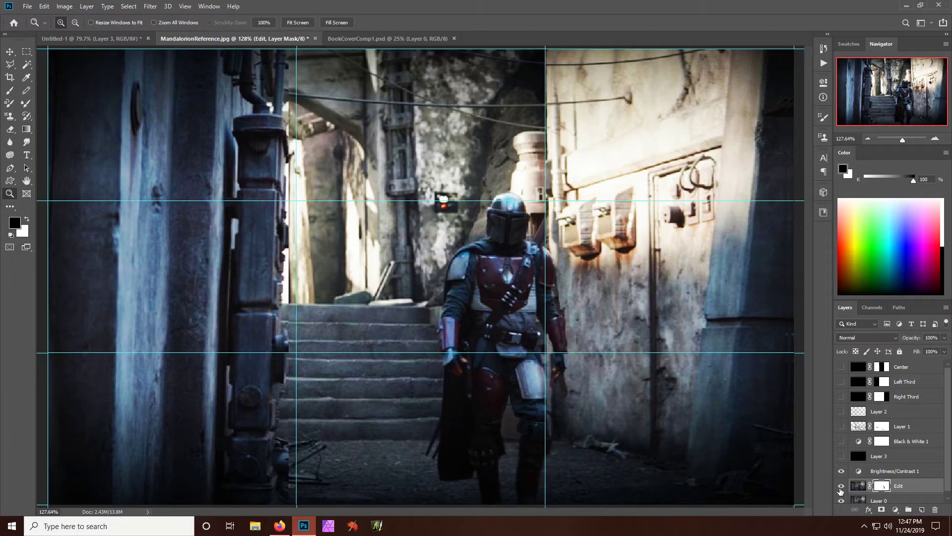
right_click(883, 487)
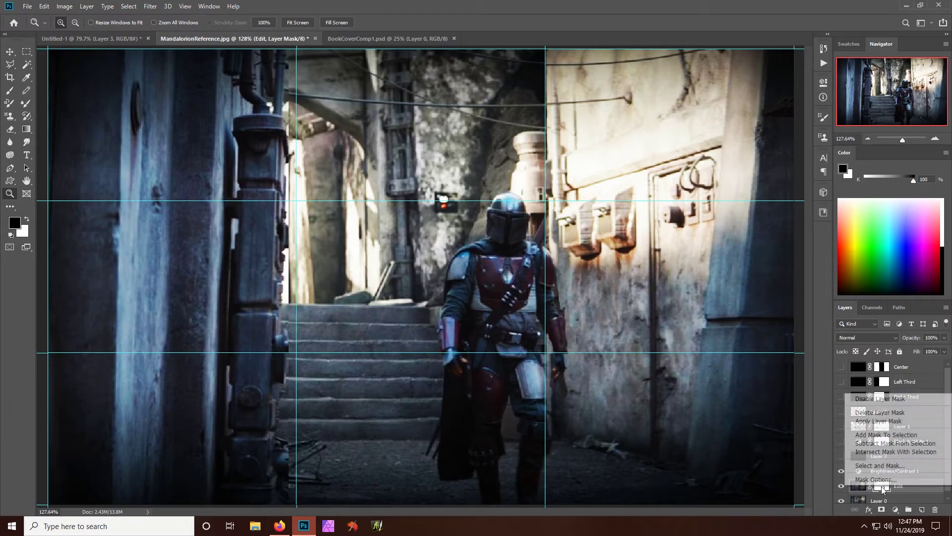
click(881, 400)
click(842, 486)
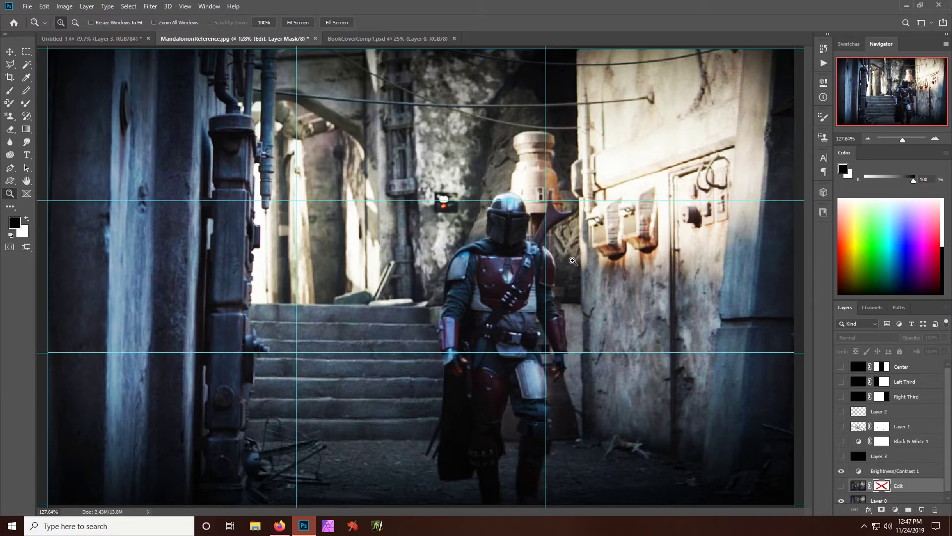
Step: Hide the guides on the Mandalorian reference image
click(185, 6)
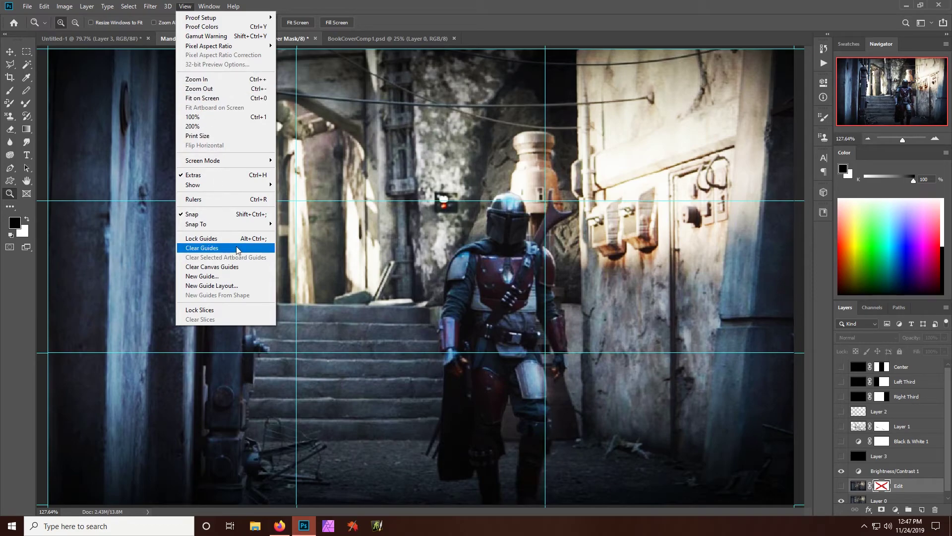
mouse_move(221, 180)
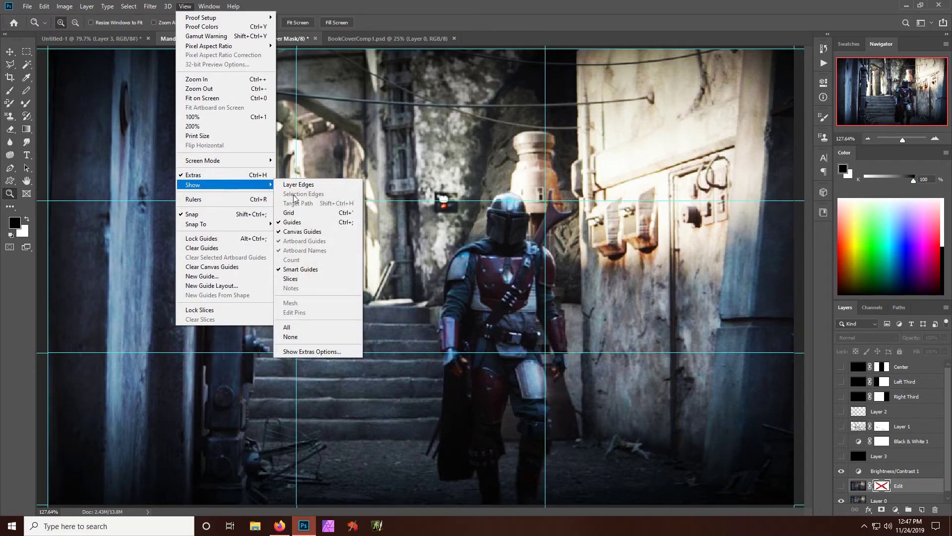
click(292, 223)
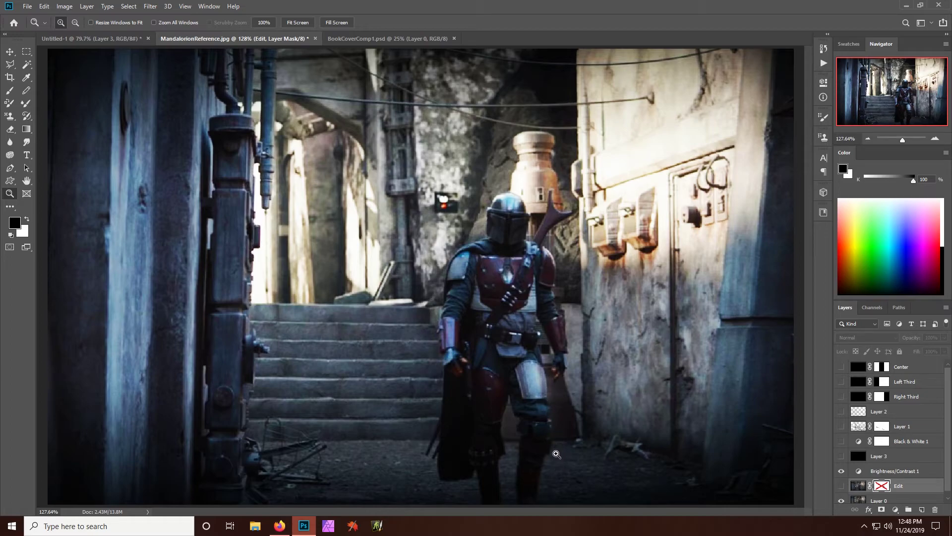
Step: Compare the unmasked Edit layer with the original around the helmet, rifle and chest, leaving the Edit layer shown
click(842, 487)
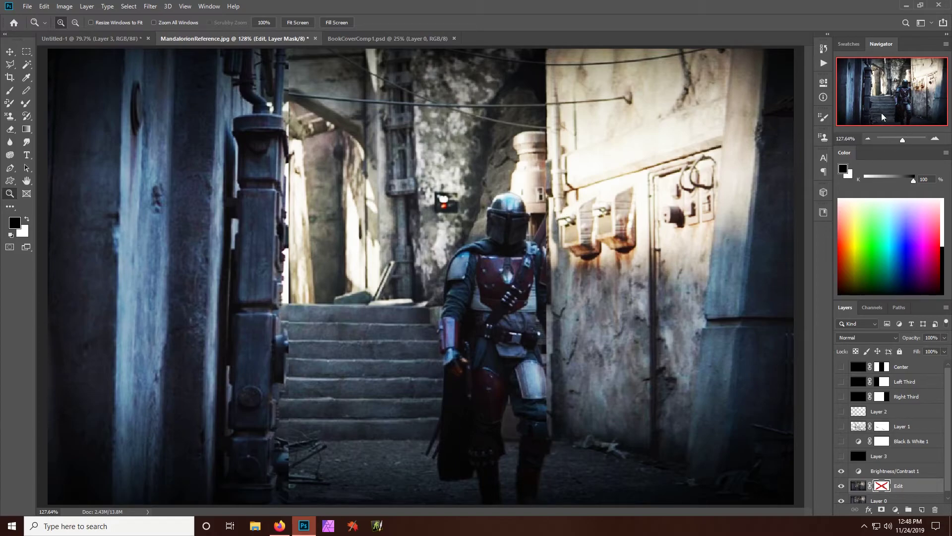
drag(477, 163, 652, 255)
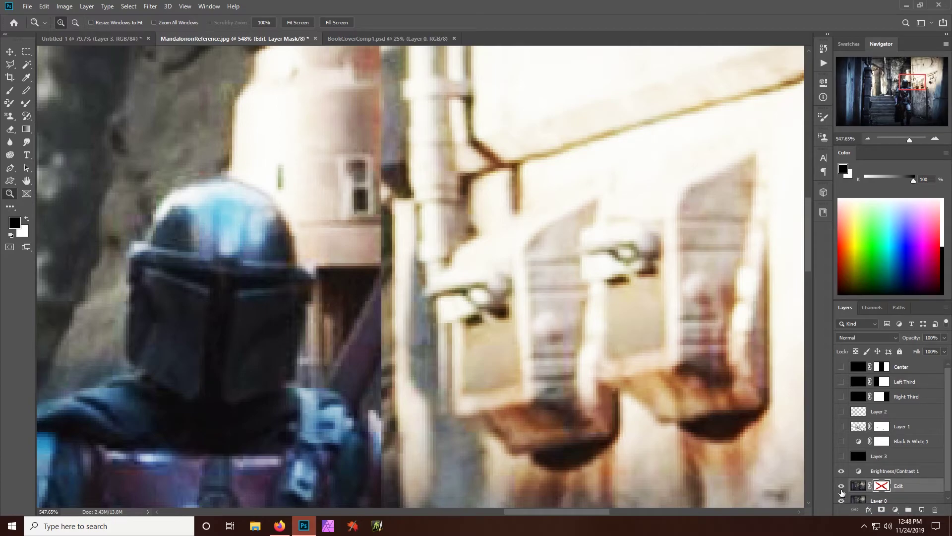
click(842, 489)
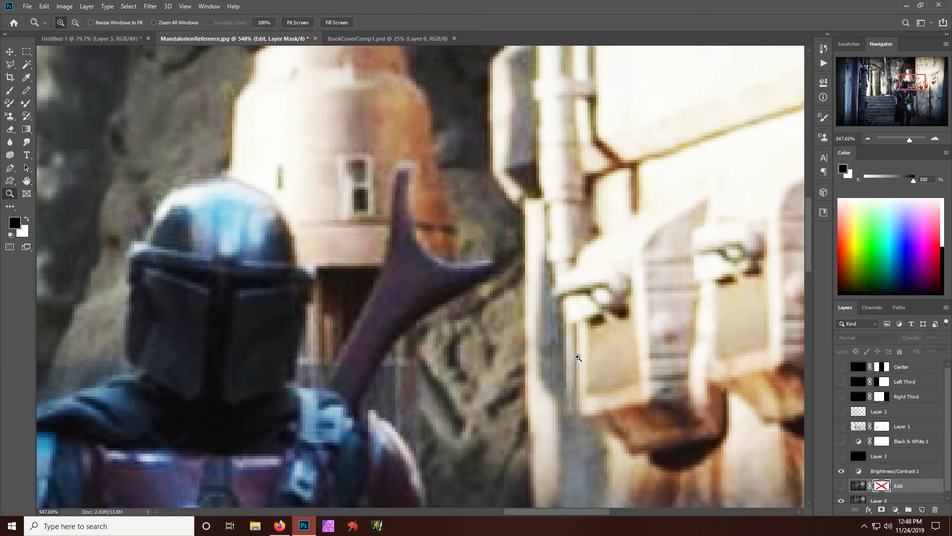
click(841, 487)
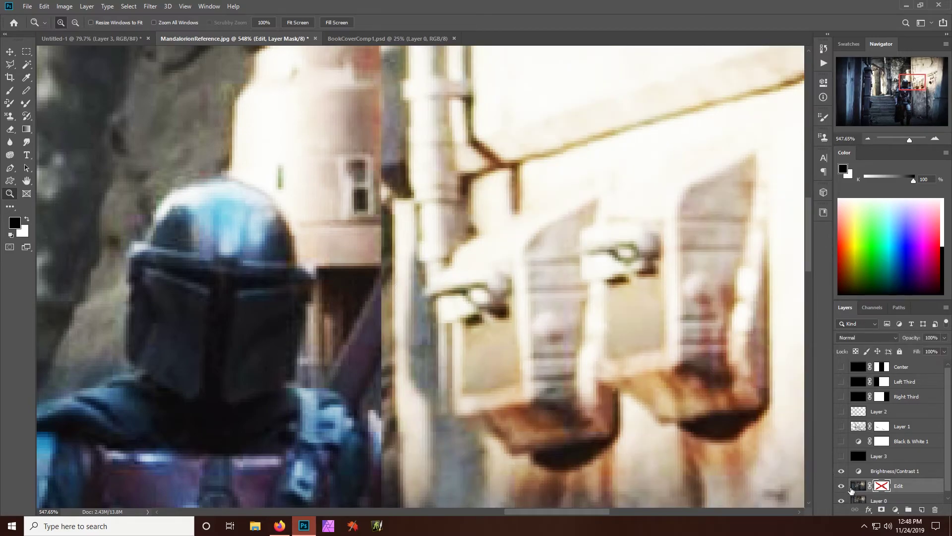
drag(808, 242, 808, 291)
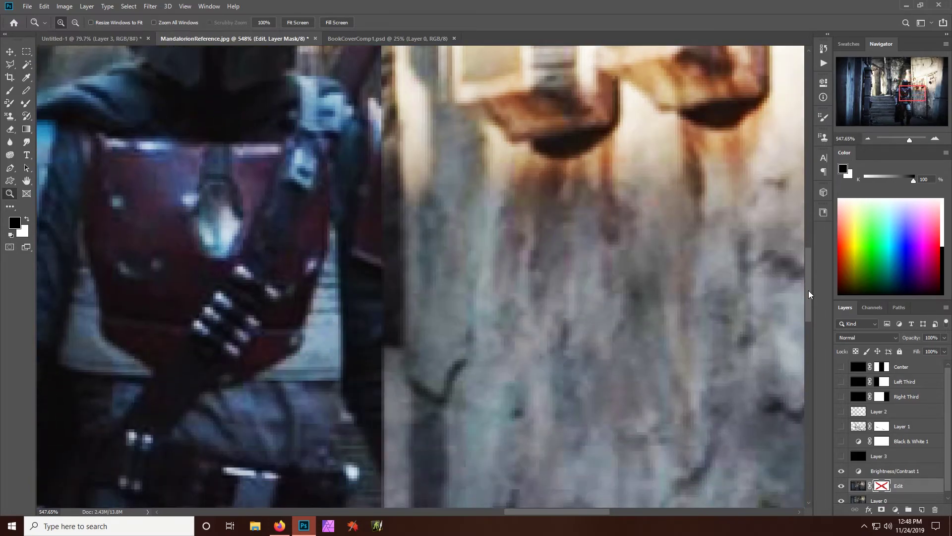
Step: Re-enable the Edit layer's mask and compare the figure's arm and forearm with the layer hidden and shown
shift+click(883, 486)
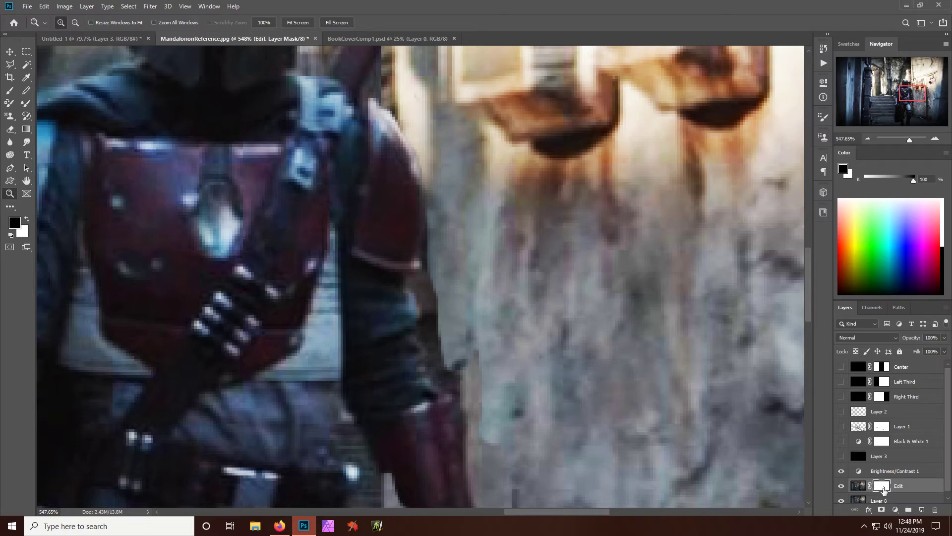
drag(808, 282, 809, 310)
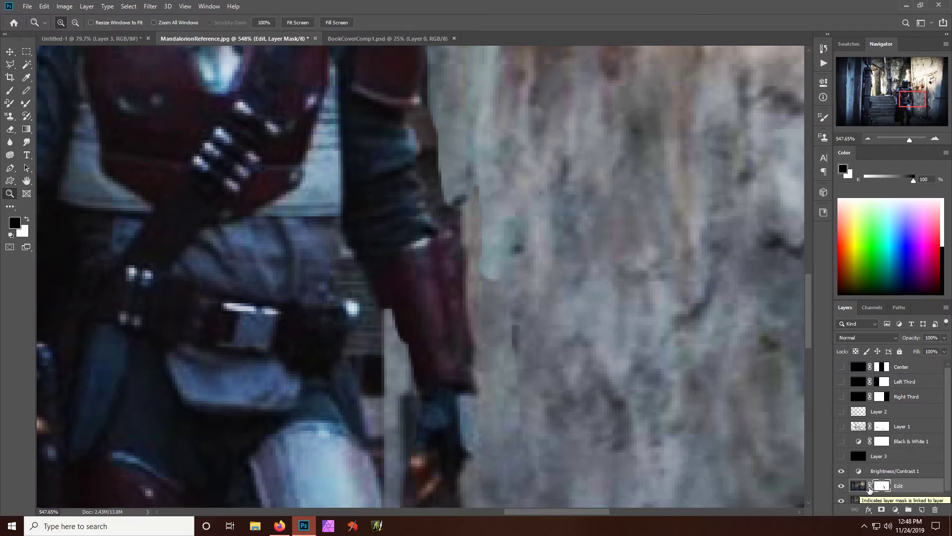
click(842, 486)
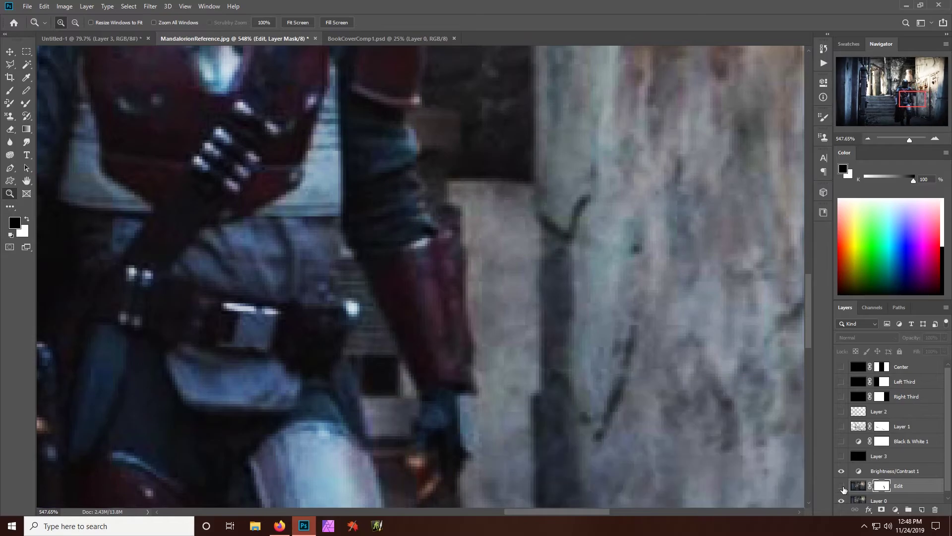
click(841, 486)
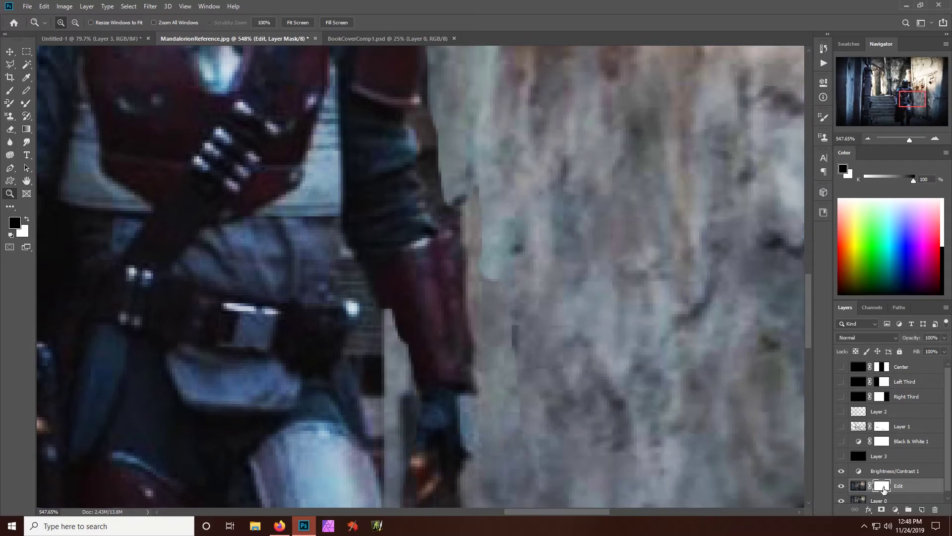
Step: Disable the Edit layer's mask to examine the cut-off arm, and enable the mask again
right_click(883, 488)
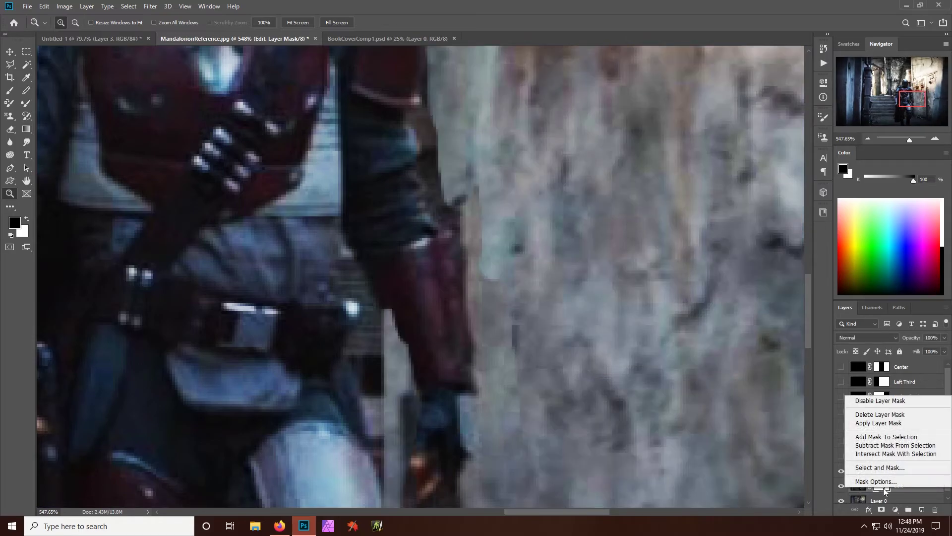
click(892, 402)
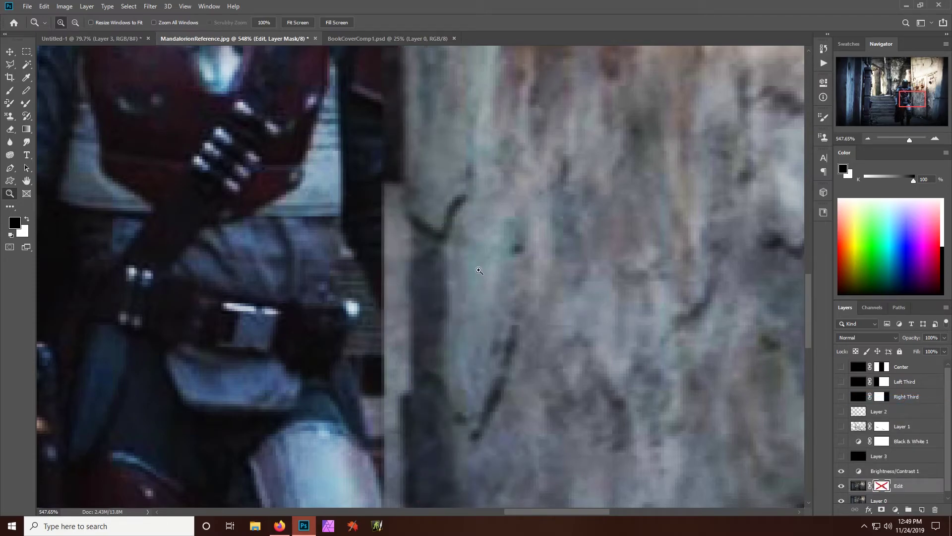
shift+click(884, 486)
right_click(884, 486)
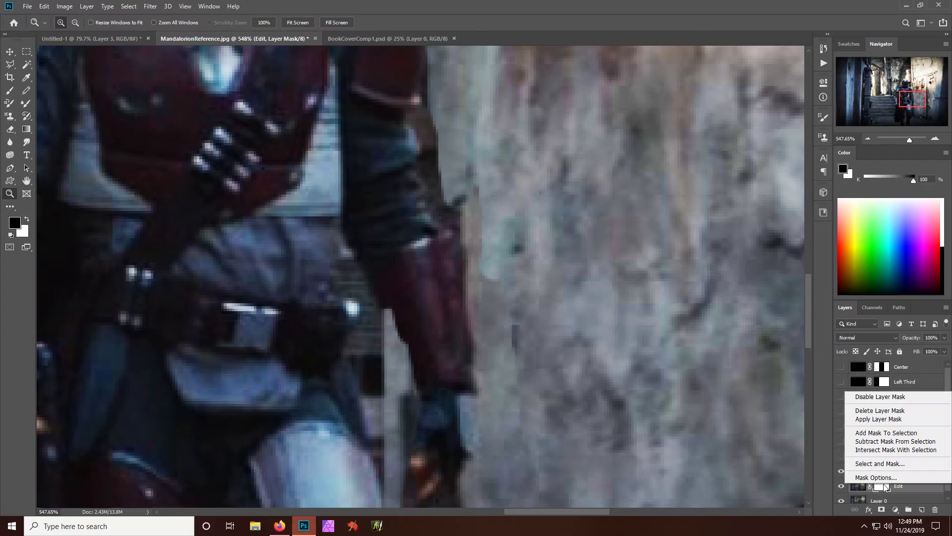
click(674, 73)
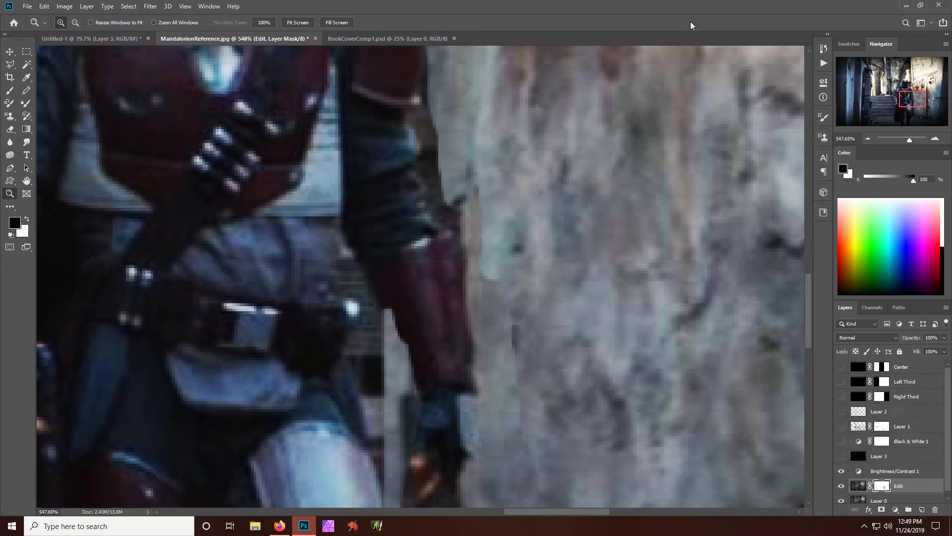
Step: Try brushing black on the Edit layer's mask over the wall beside the gloved hand, and undo the stroke
drag(810, 309, 812, 331)
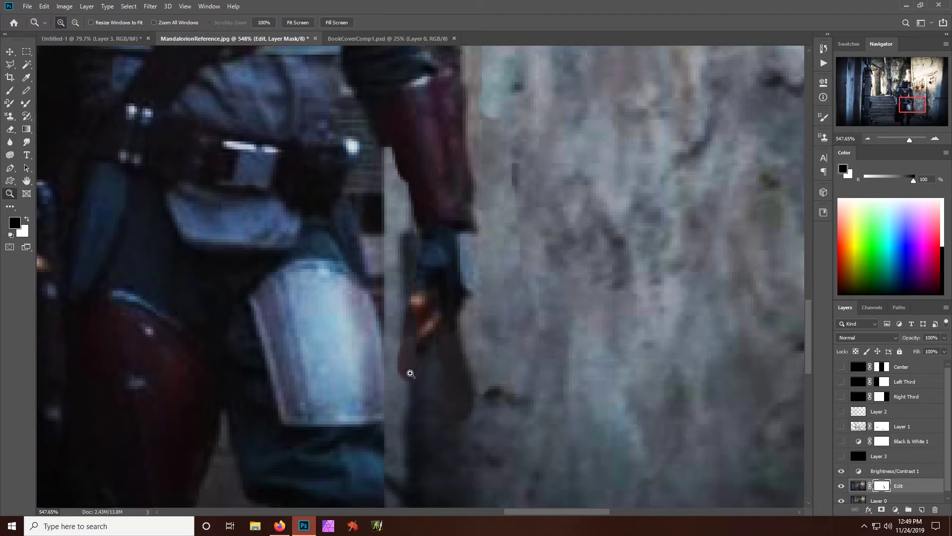
key(b)
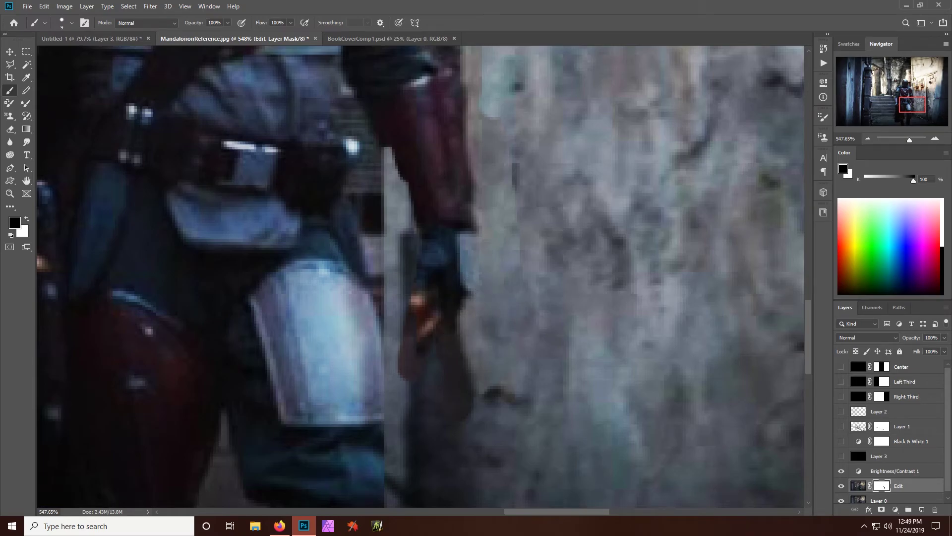
mouse_move(531, 221)
mouse_down()
mouse_move(546, 264)
mouse_move(578, 284)
mouse_move(573, 221)
mouse_move(624, 300)
mouse_move(625, 200)
mouse_move(661, 240)
mouse_move(698, 243)
mouse_move(702, 149)
mouse_move(661, 185)
mouse_move(647, 114)
mouse_move(588, 112)
mouse_move(541, 190)
mouse_move(636, 148)
mouse_move(634, 301)
mouse_move(625, 342)
mouse_move(587, 275)
mouse_move(543, 357)
mouse_up()
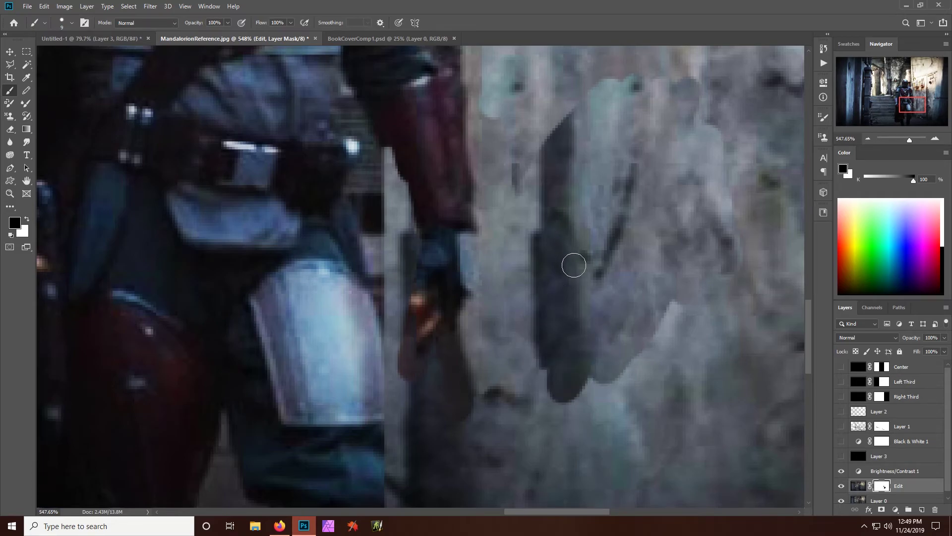
key(ctrl+z)
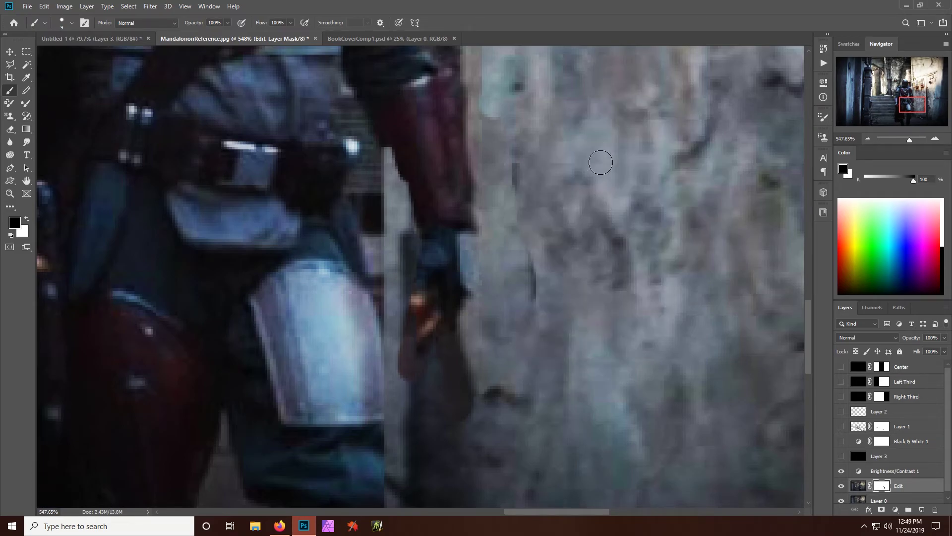
Step: Brush white on the Edit layer's mask over the gloved hand and the adjoining wall to reveal the edited wall there
key(x)
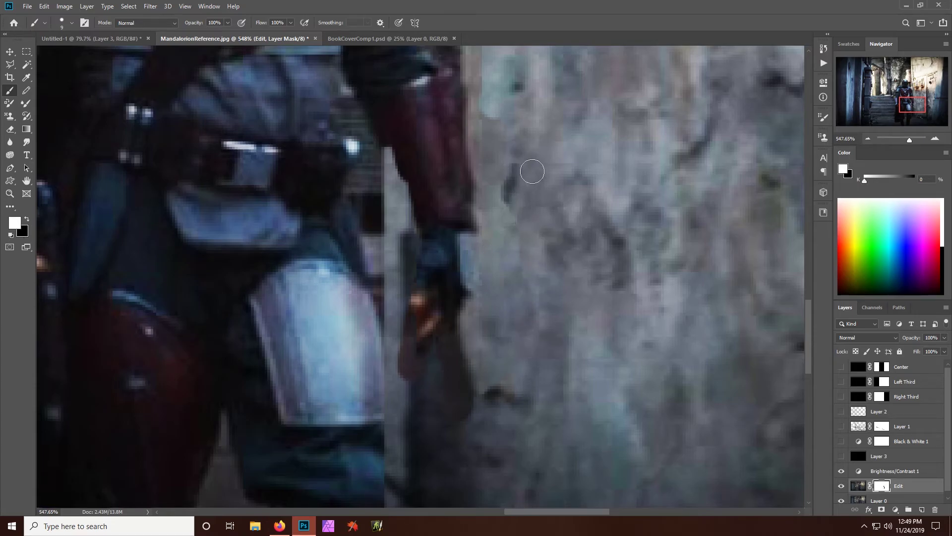
mouse_move(519, 144)
mouse_down()
mouse_move(491, 183)
mouse_move(500, 164)
mouse_move(480, 254)
mouse_up()
mouse_move(471, 262)
mouse_down()
mouse_move(438, 274)
mouse_move(422, 297)
mouse_move(404, 272)
mouse_move(409, 353)
mouse_move(446, 251)
mouse_move(474, 326)
mouse_move(434, 382)
mouse_move(445, 353)
mouse_move(483, 423)
mouse_up()
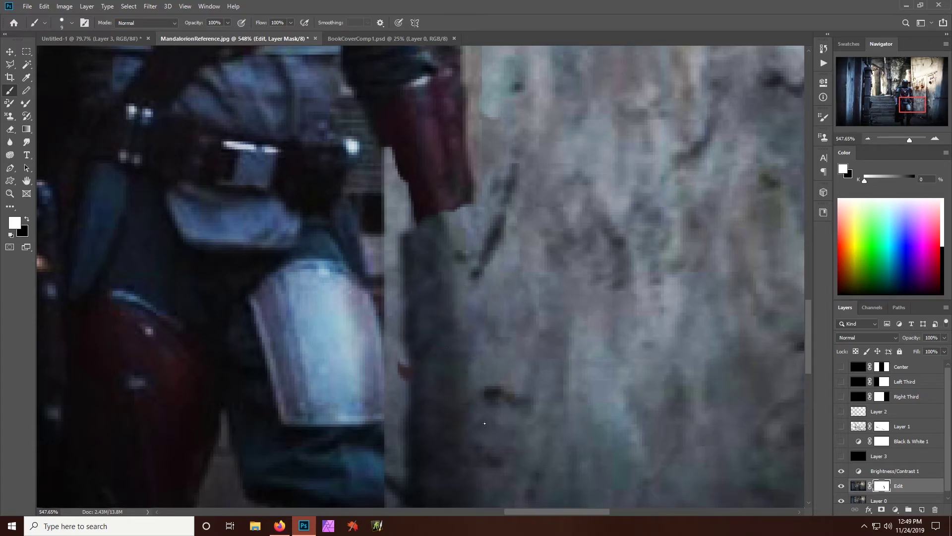
mouse_move(431, 319)
mouse_down()
mouse_move(422, 189)
mouse_move(476, 158)
mouse_move(414, 159)
mouse_move(447, 149)
mouse_move(484, 233)
mouse_move(454, 327)
mouse_move(422, 278)
mouse_move(397, 208)
mouse_move(399, 372)
mouse_move(462, 377)
mouse_move(479, 337)
mouse_up()
Step: Refine the Edit layer's mask around the forearm and hand, using black to restore the figure and white to bring back the surrounding wall
key(x)
mouse_move(408, 191)
mouse_down()
mouse_move(399, 161)
mouse_move(395, 216)
mouse_up()
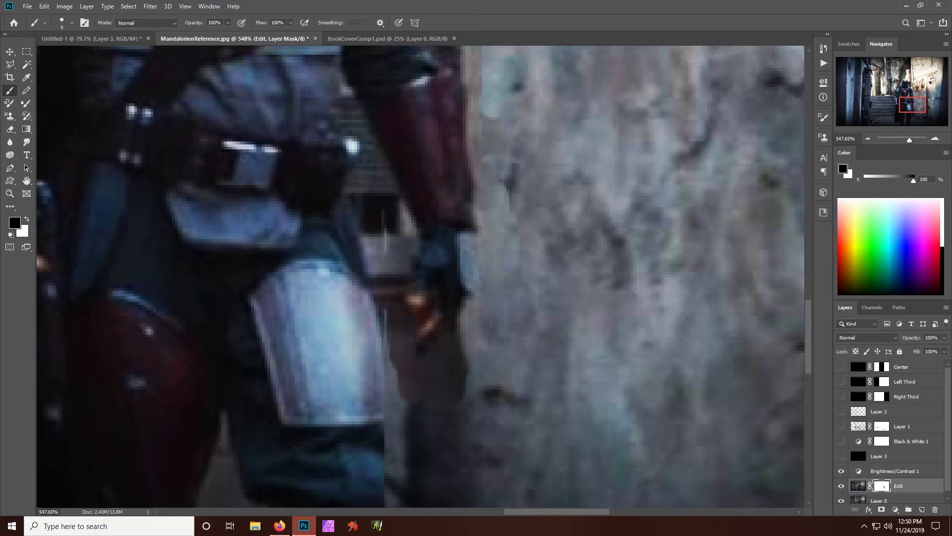
key(x)
mouse_move(361, 149)
mouse_down()
mouse_move(410, 245)
mouse_move(406, 234)
mouse_move(394, 288)
mouse_move(406, 328)
mouse_move(399, 319)
mouse_move(401, 364)
mouse_move(394, 330)
mouse_up()
drag(403, 372, 405, 397)
mouse_move(452, 358)
mouse_down()
mouse_move(465, 333)
mouse_move(461, 391)
mouse_up()
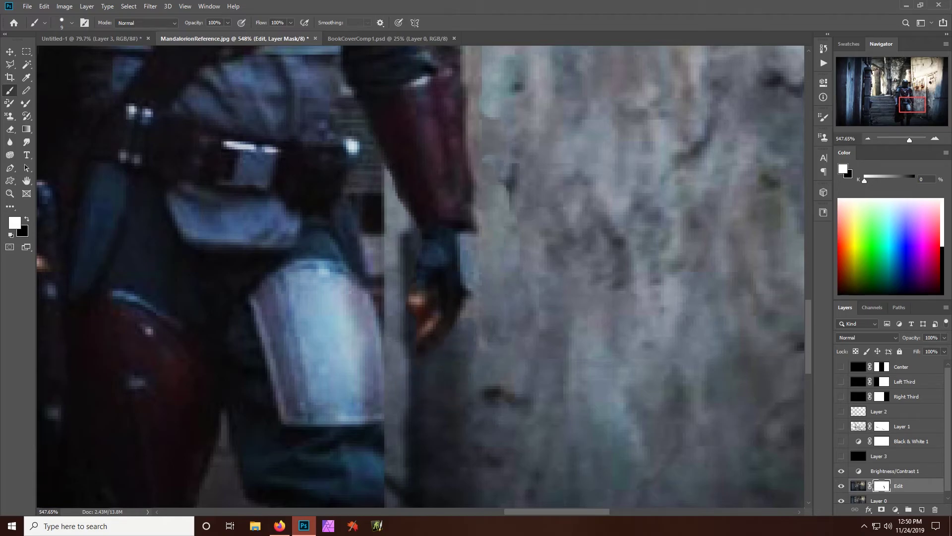
mouse_move(471, 318)
mouse_down()
mouse_move(501, 189)
mouse_move(475, 72)
mouse_up()
drag(505, 145, 503, 342)
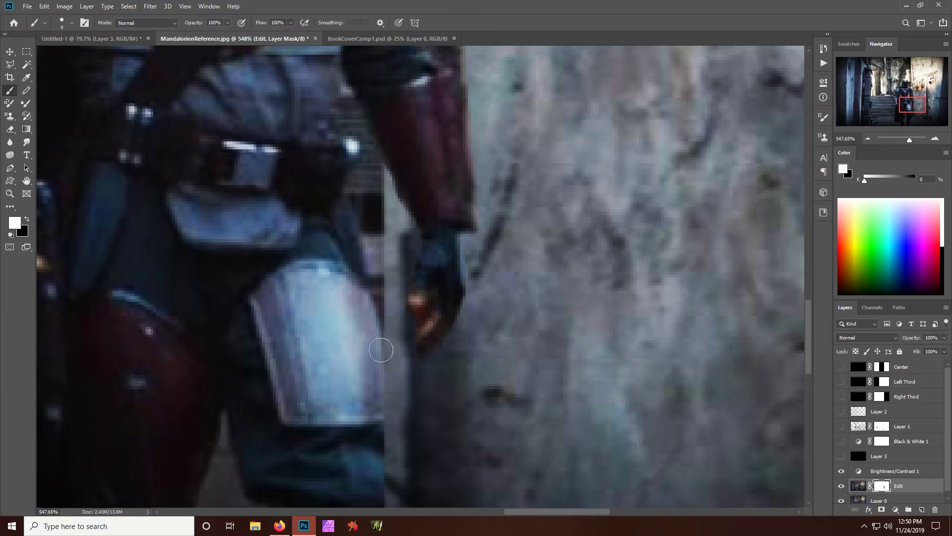
Step: Paint black on the Edit layer's mask along the cut-off thigh and lower leg to restore the figure's missing edge
key(x)
mouse_move(392, 355)
mouse_down()
mouse_move(387, 416)
mouse_move(402, 410)
mouse_up()
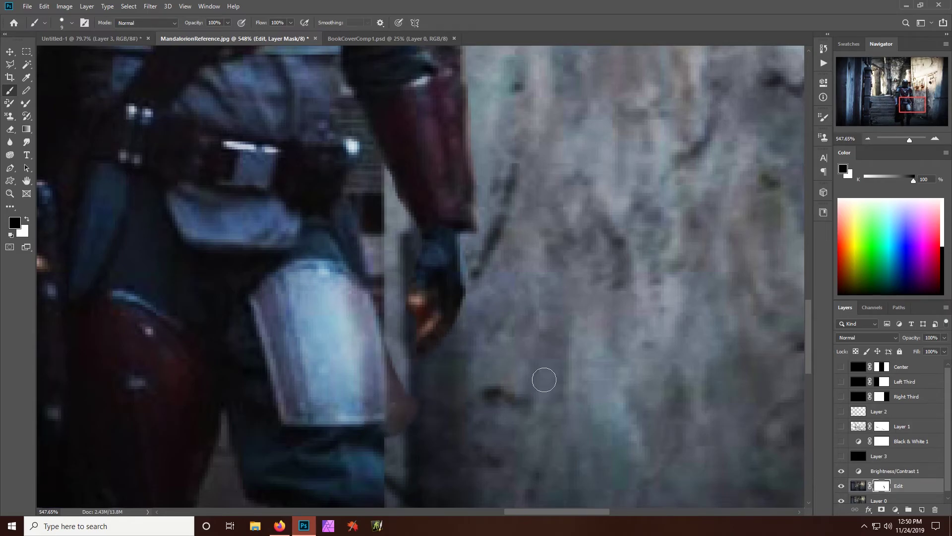
drag(808, 327, 811, 379)
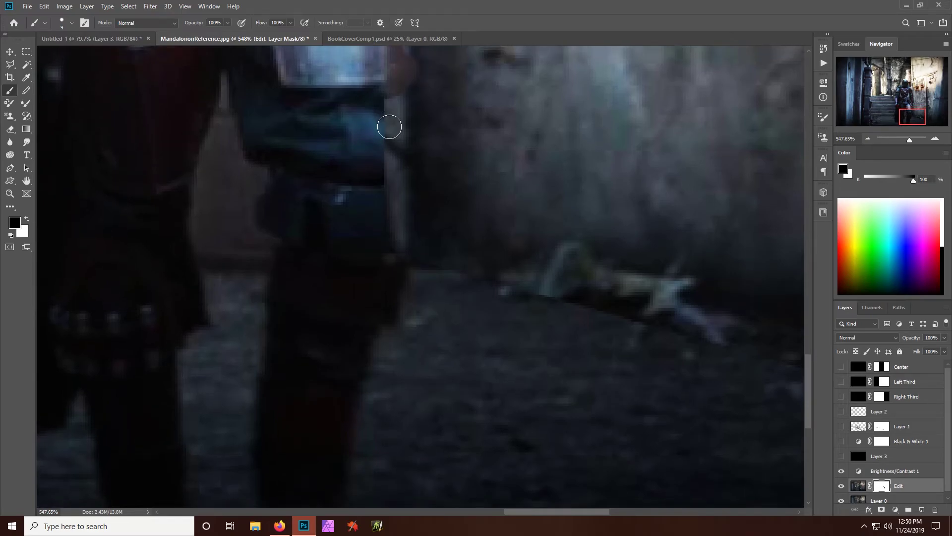
mouse_move(377, 116)
mouse_down()
mouse_move(386, 145)
mouse_move(401, 115)
mouse_move(412, 139)
mouse_move(387, 176)
mouse_move(378, 148)
mouse_move(387, 146)
mouse_move(384, 168)
mouse_move(407, 236)
mouse_up()
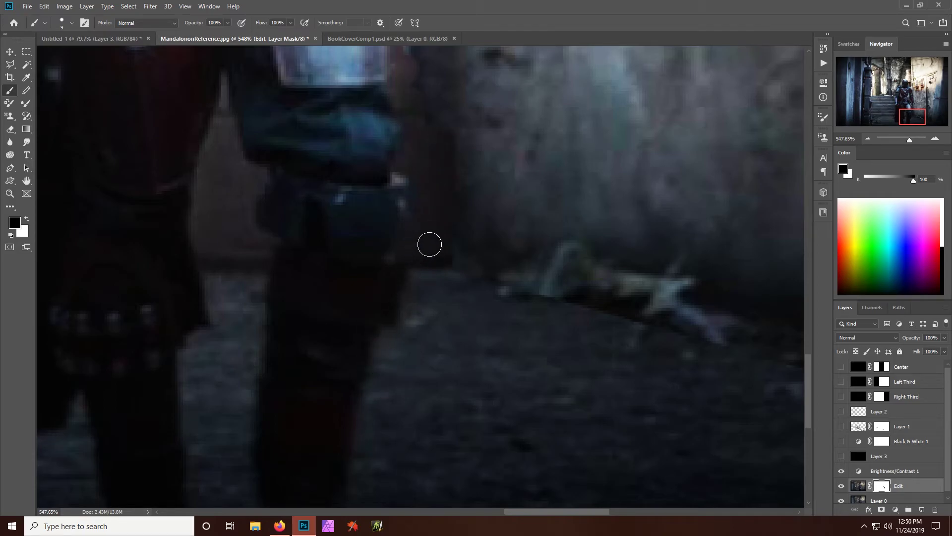
Step: Paint white on the Edit layer's mask beside the lower leg and thigh armour to bring back the surrounding edited wall
key(x)
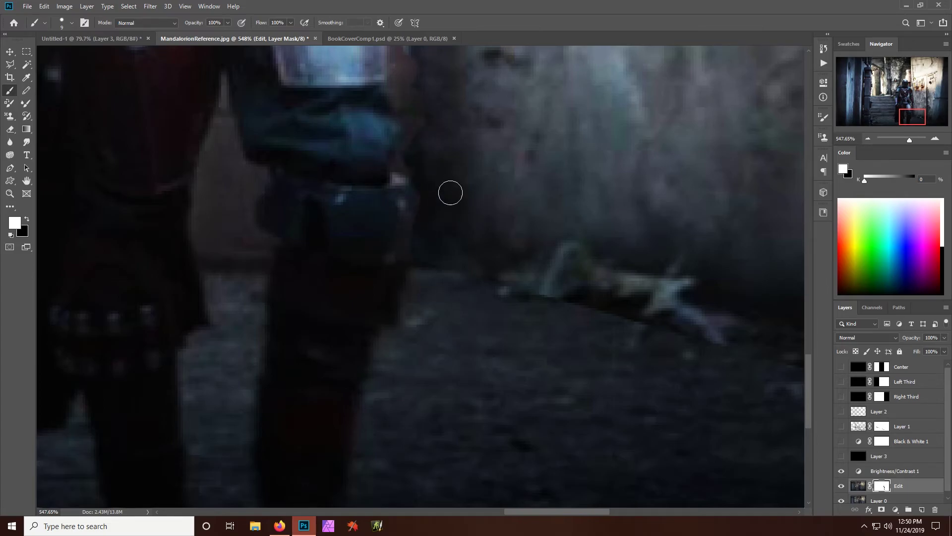
drag(406, 85, 405, 74)
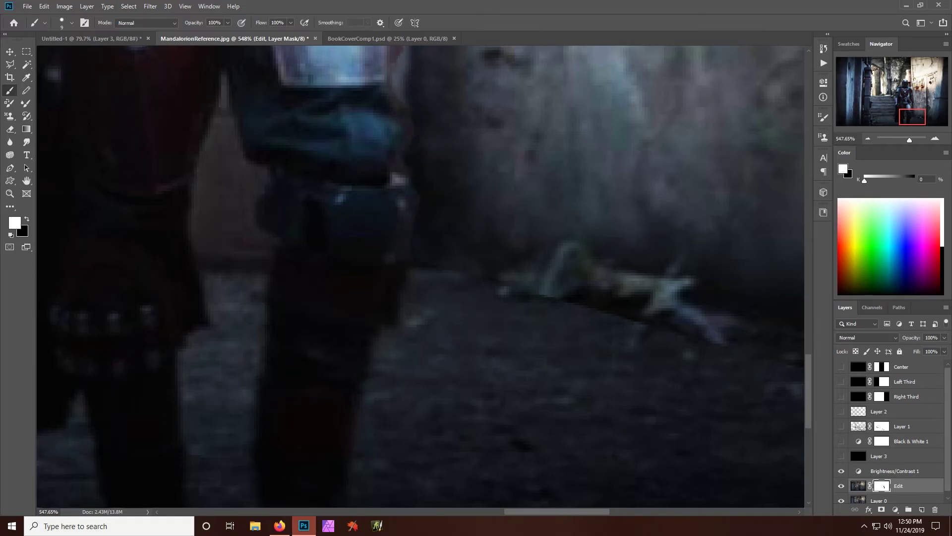
scroll(807, 360, up, 5)
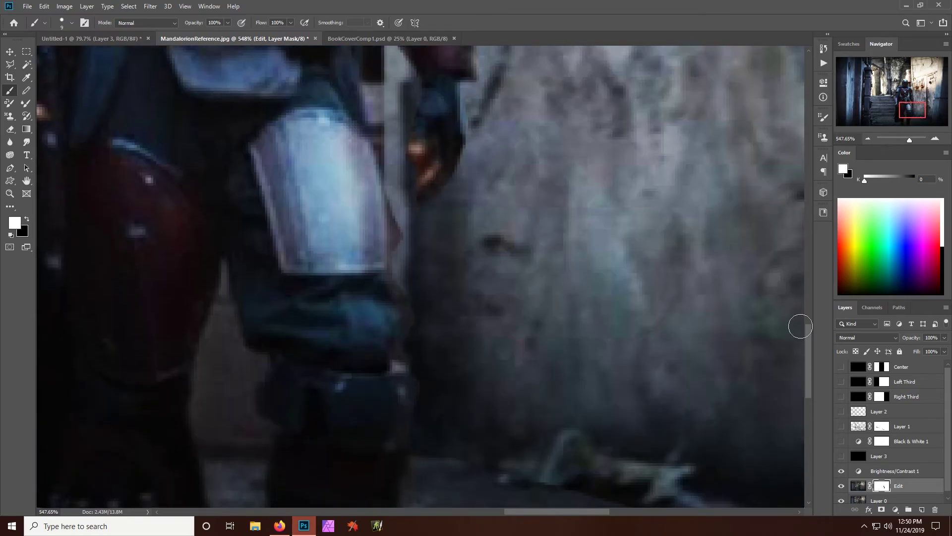
drag(410, 246, 397, 204)
Step: Paint black on the Edit layer's mask beside the helmet to reveal the full forked rifle stock above the shoulder
drag(812, 336, 807, 275)
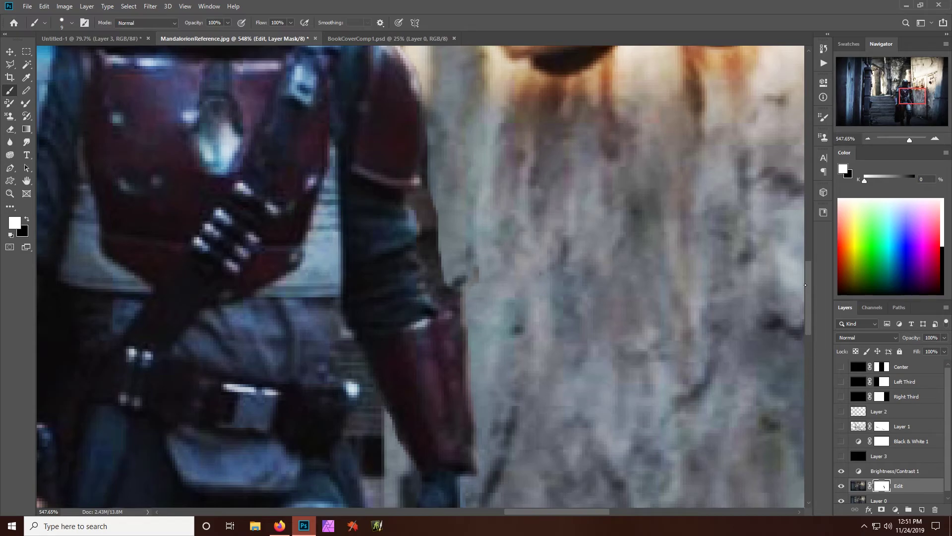
drag(809, 281, 807, 218)
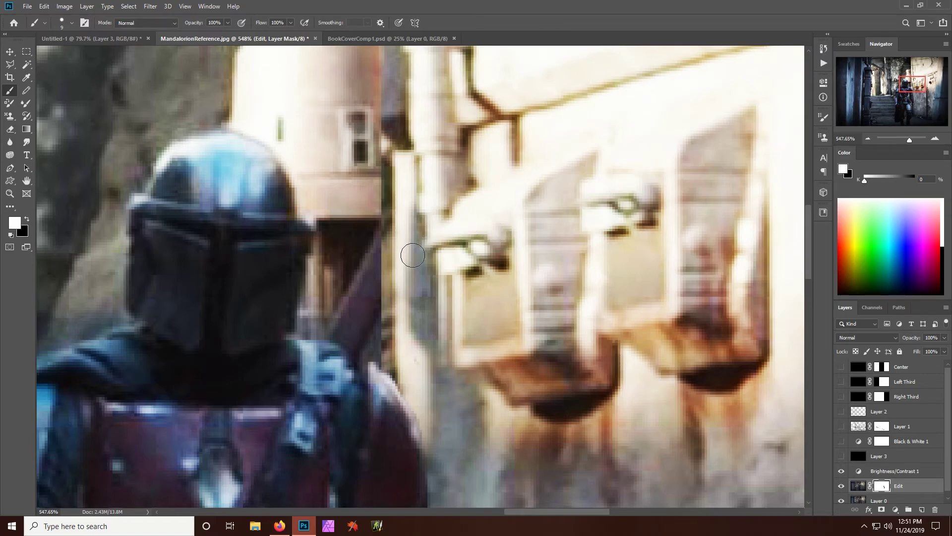
key(x)
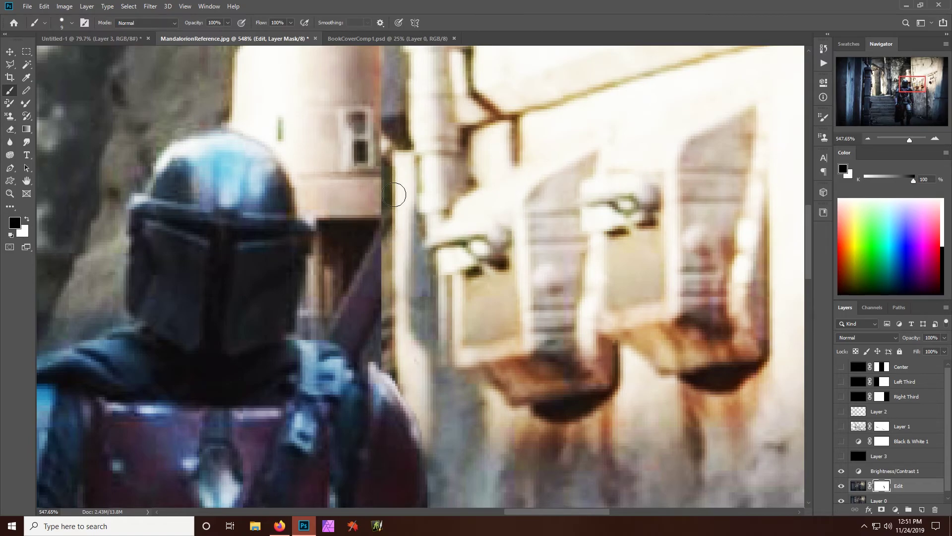
mouse_move(384, 278)
mouse_down()
mouse_move(422, 152)
mouse_move(394, 196)
mouse_move(406, 143)
mouse_move(387, 147)
mouse_move(408, 83)
mouse_move(429, 137)
mouse_move(416, 240)
mouse_move(455, 204)
mouse_move(472, 212)
mouse_move(479, 248)
mouse_move(516, 219)
mouse_move(543, 178)
mouse_move(533, 206)
mouse_move(510, 203)
mouse_move(416, 250)
mouse_move(368, 319)
mouse_up()
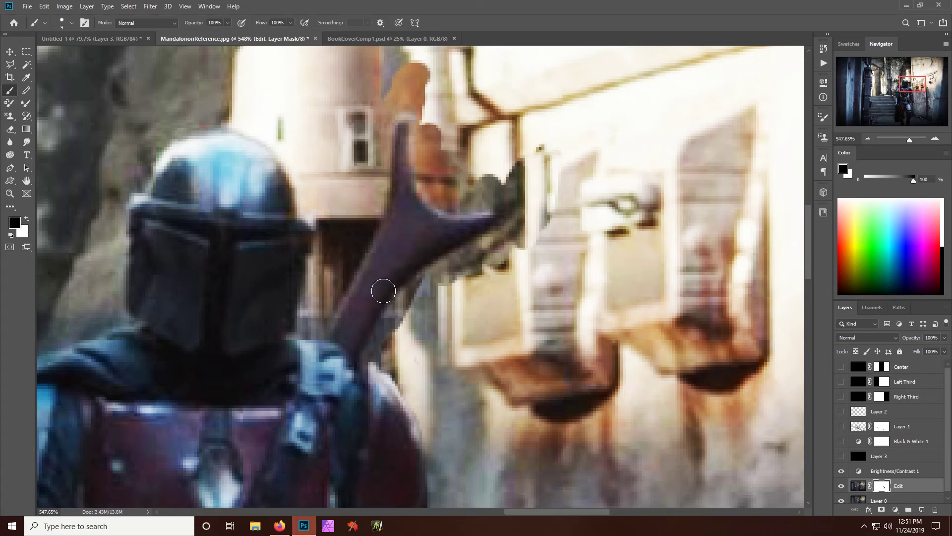
Step: Clean up the Edit layer's mask around the forked rifle stock with white, reducing the brush to 3 px for the fine edges
key(x)
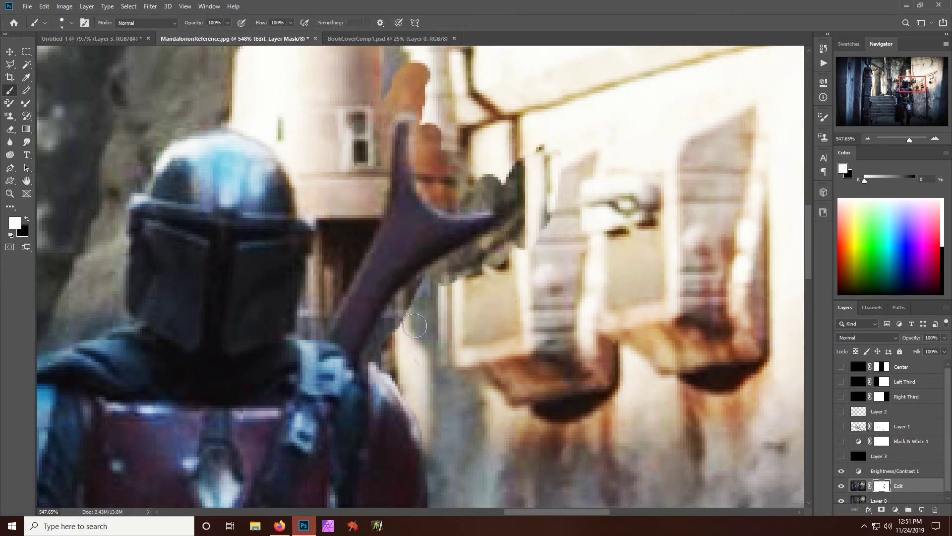
mouse_move(379, 354)
mouse_down()
mouse_move(415, 291)
mouse_move(516, 235)
mouse_move(493, 260)
mouse_move(531, 199)
mouse_move(507, 166)
mouse_move(520, 196)
mouse_move(497, 169)
mouse_move(498, 198)
mouse_move(464, 200)
mouse_move(443, 189)
mouse_move(434, 119)
mouse_move(431, 157)
mouse_move(453, 200)
mouse_move(436, 190)
mouse_move(430, 123)
mouse_move(474, 155)
mouse_move(470, 185)
mouse_move(459, 128)
mouse_move(420, 103)
mouse_move(387, 98)
mouse_move(398, 78)
mouse_move(424, 72)
mouse_move(434, 79)
mouse_move(395, 102)
mouse_move(392, 114)
mouse_move(404, 111)
mouse_move(389, 112)
mouse_move(383, 132)
mouse_move(389, 124)
mouse_move(386, 214)
mouse_up()
key(bracketleft)
key(bracketleft)
key(bracketleft)
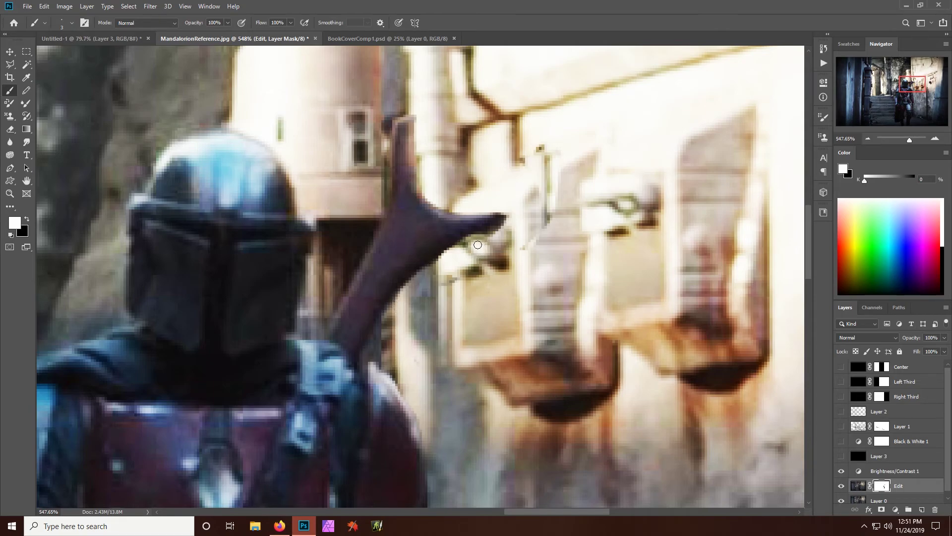
drag(504, 219, 460, 253)
drag(498, 235, 512, 215)
drag(425, 192, 427, 179)
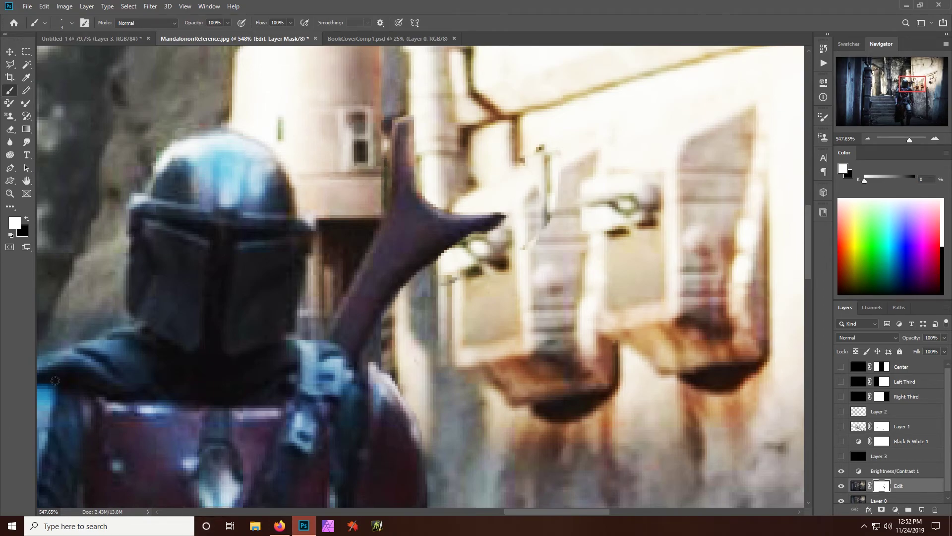
Step: Check the rifle against the whole image, and paint white on the Edit layer's mask to hide the forked end over the wall
click(9, 193)
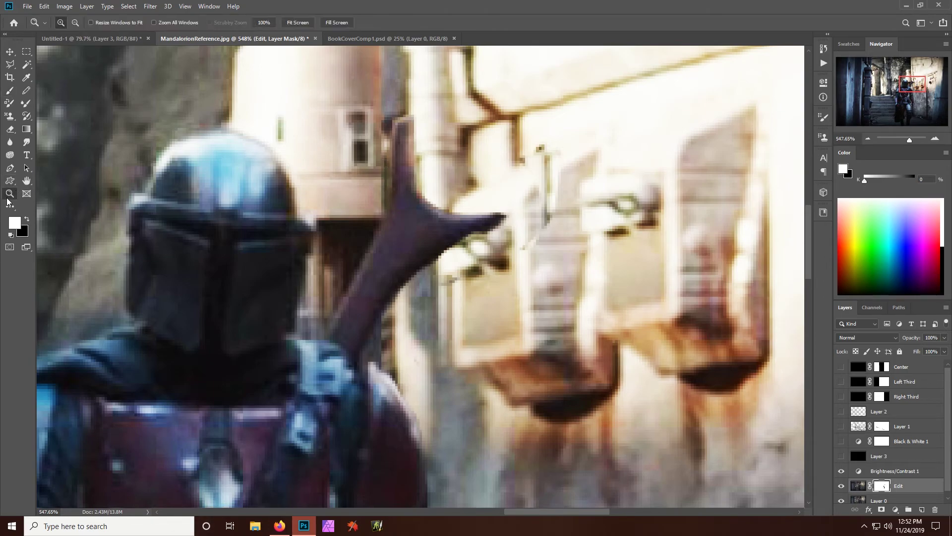
click(302, 26)
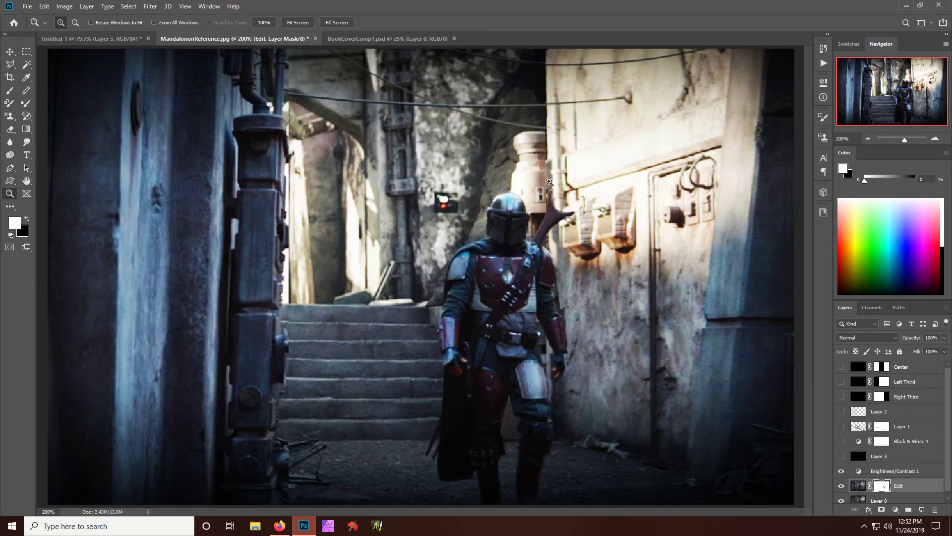
click(549, 180)
click(556, 202)
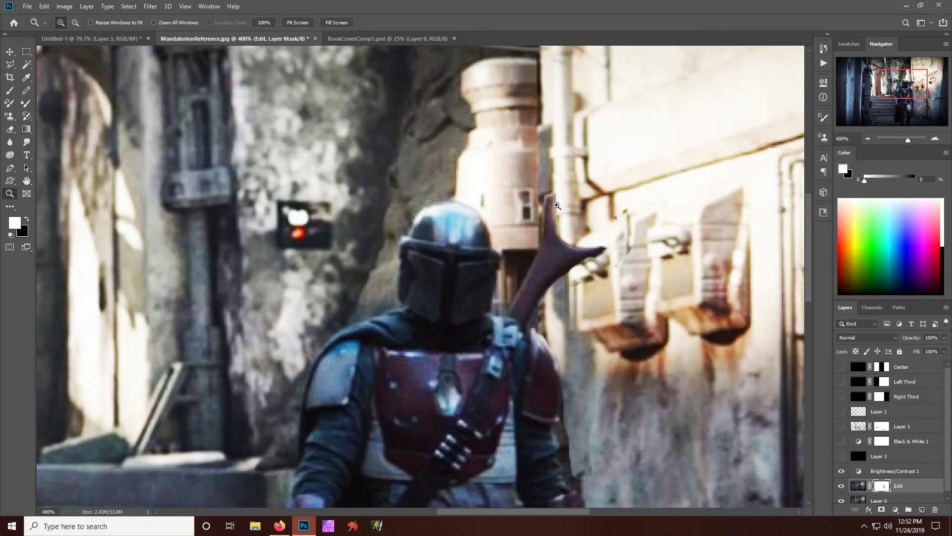
click(557, 205)
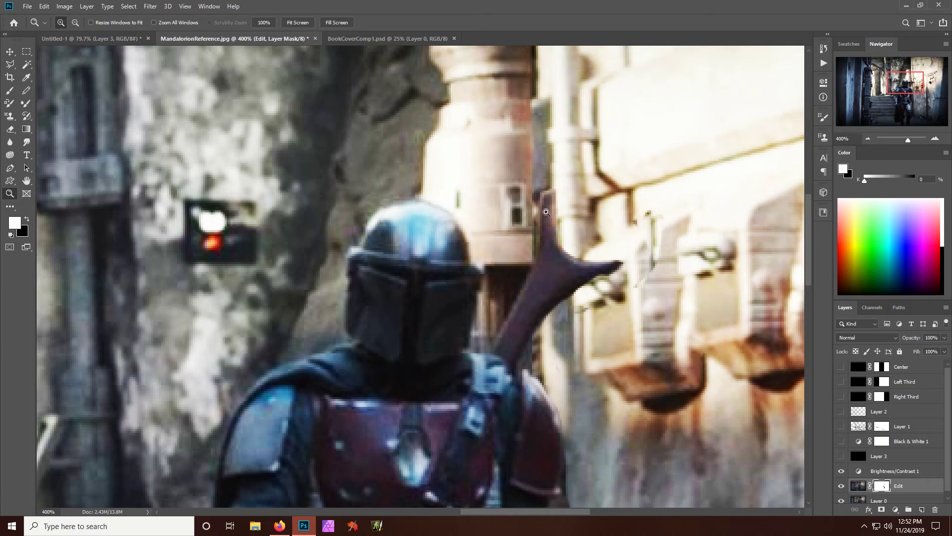
drag(804, 221, 808, 249)
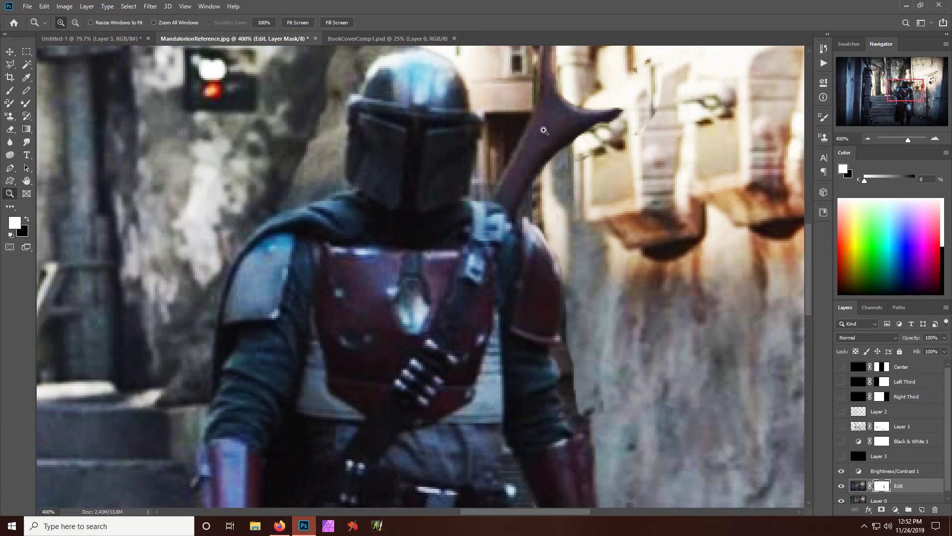
drag(808, 252, 811, 222)
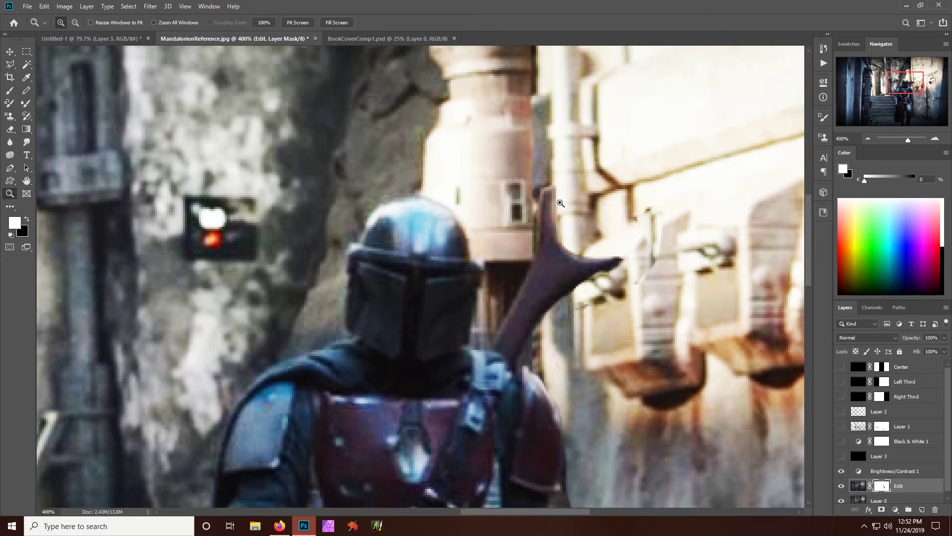
key(x)
key(b)
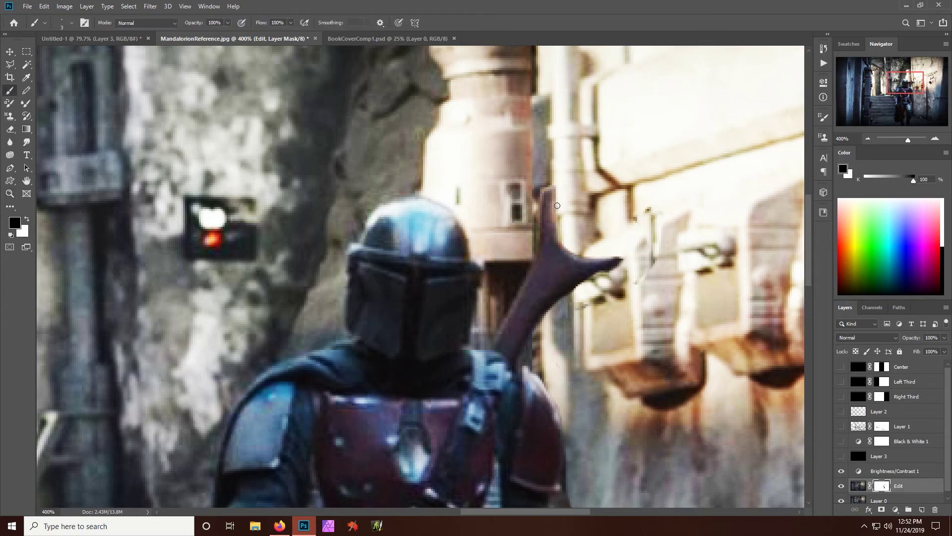
key(x)
mouse_move(563, 206)
mouse_down()
mouse_move(558, 229)
mouse_move(545, 187)
mouse_move(548, 304)
mouse_move(551, 267)
mouse_move(567, 294)
mouse_move(568, 236)
mouse_move(565, 300)
mouse_move(572, 235)
mouse_move(584, 304)
mouse_move(599, 249)
mouse_move(607, 291)
mouse_move(623, 255)
mouse_up()
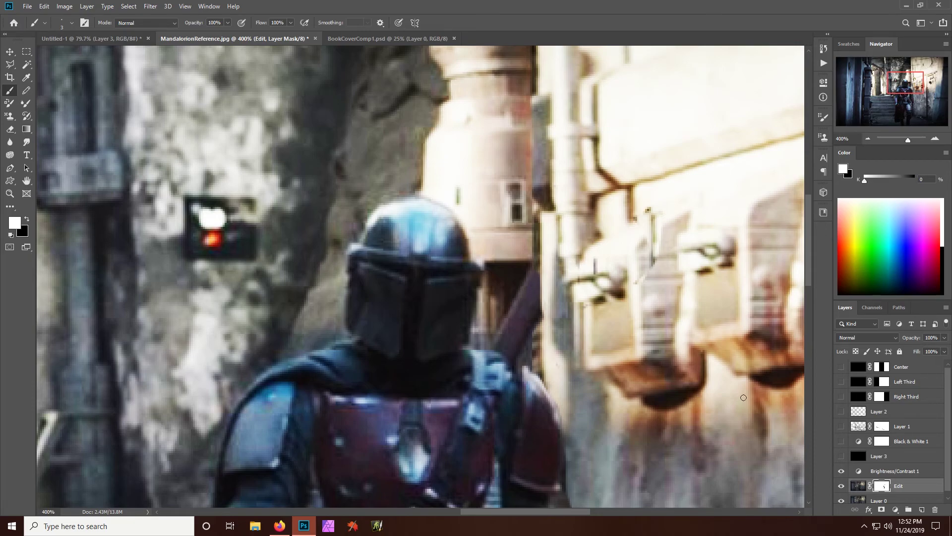
Step: Target the Edit layer's image and paint a sampled brown over the edge of the leftover rifle beside the helmet
click(860, 488)
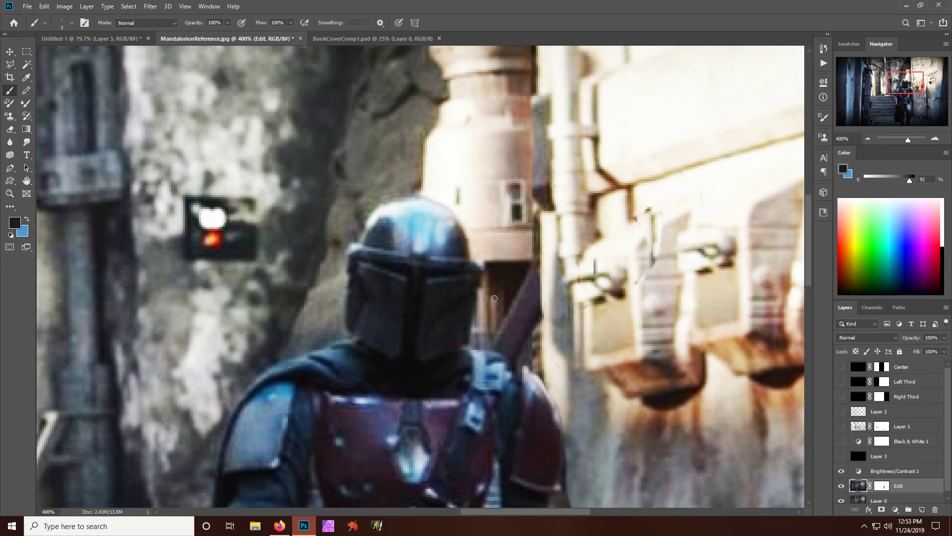
alt+click(509, 306)
drag(508, 306, 513, 318)
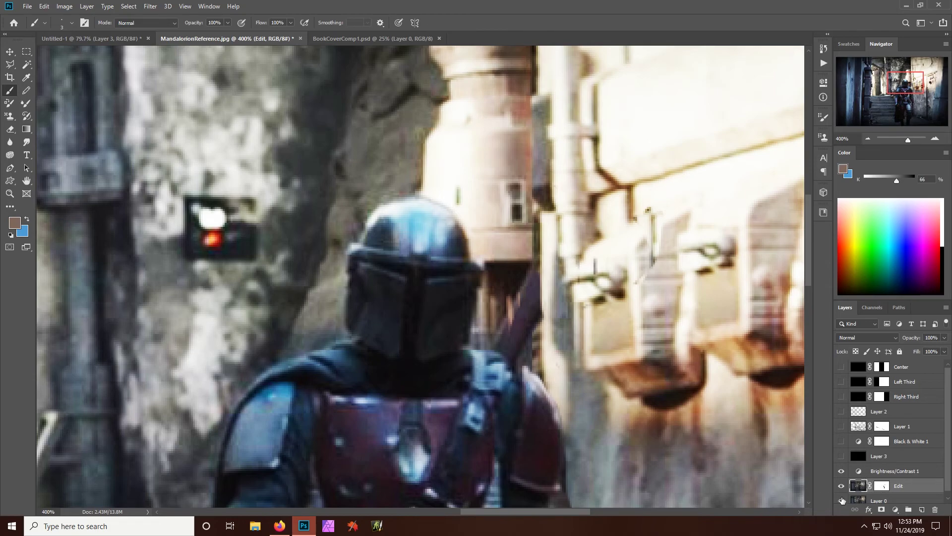
Step: Add a new layer above Edit and paint over the leftover rifle beside the helmet with browns sampled from the dark recess
click(922, 510)
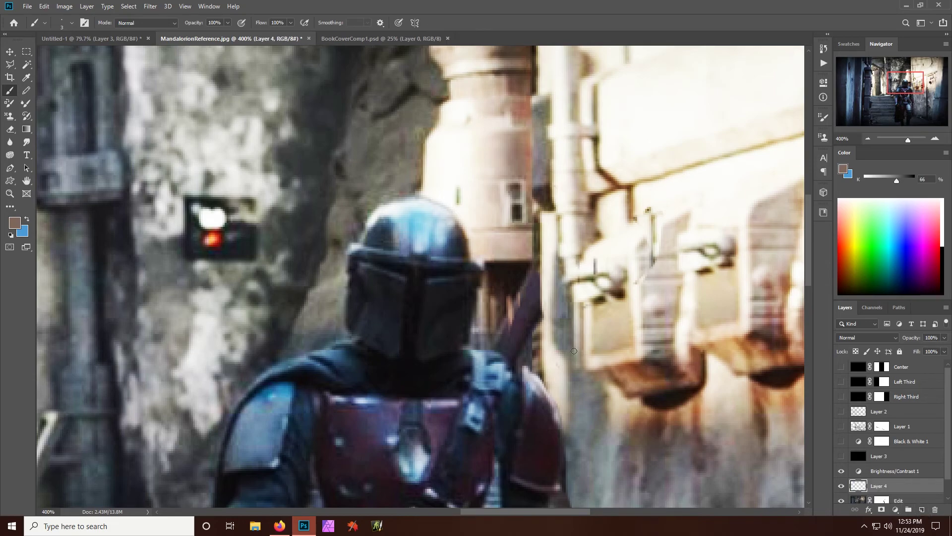
drag(519, 294, 522, 331)
alt+click(506, 312)
mouse_move(515, 300)
mouse_down()
mouse_move(514, 323)
mouse_move(503, 310)
mouse_up()
alt+click(500, 319)
alt+click(513, 315)
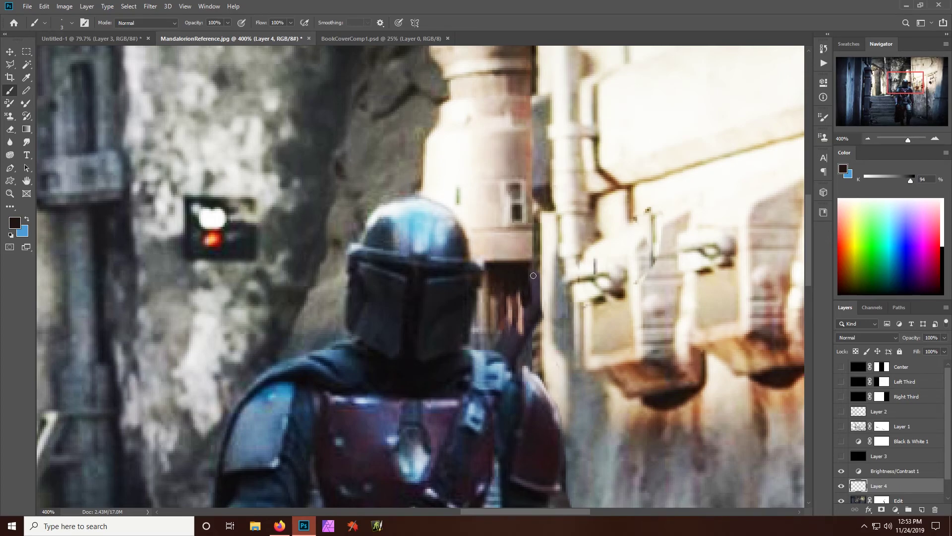
mouse_move(528, 276)
mouse_down()
mouse_move(484, 334)
mouse_move(548, 334)
mouse_move(501, 332)
mouse_move(541, 329)
mouse_move(506, 353)
mouse_up()
Step: Sample nearby tones and paint the ledge and background detail above the shoulder on Layer 4 to cover the last of the rifle
alt+click(484, 334)
alt+click(531, 374)
alt+click(521, 364)
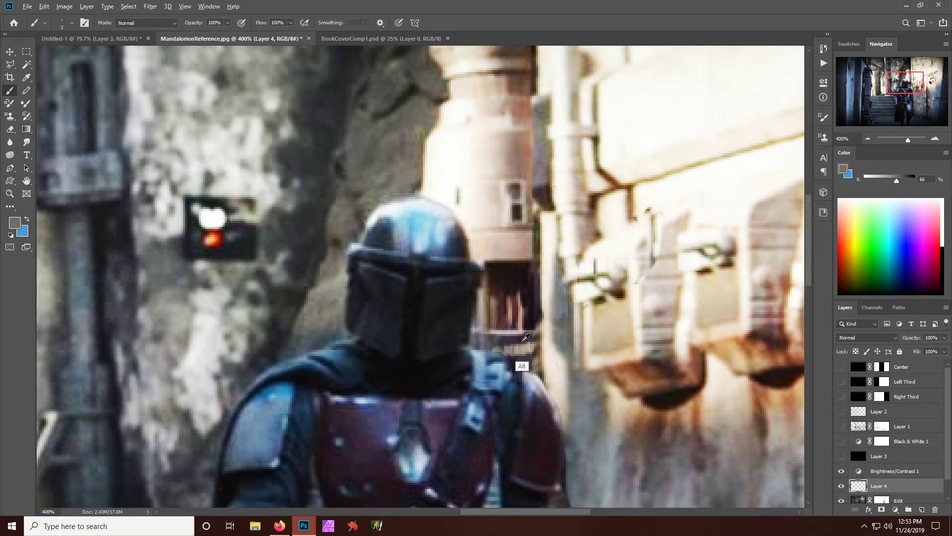
alt+click(481, 340)
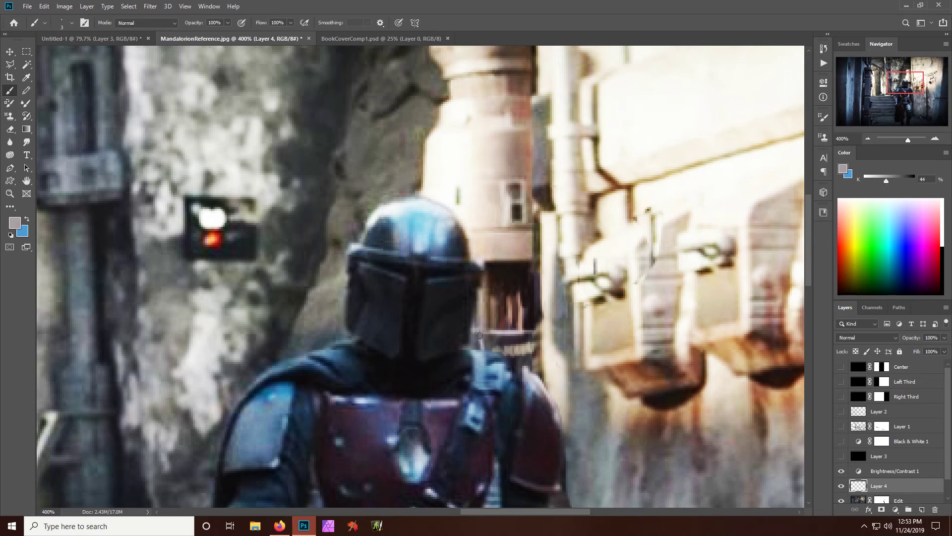
alt+click(524, 361)
alt+click(532, 365)
alt+click(535, 366)
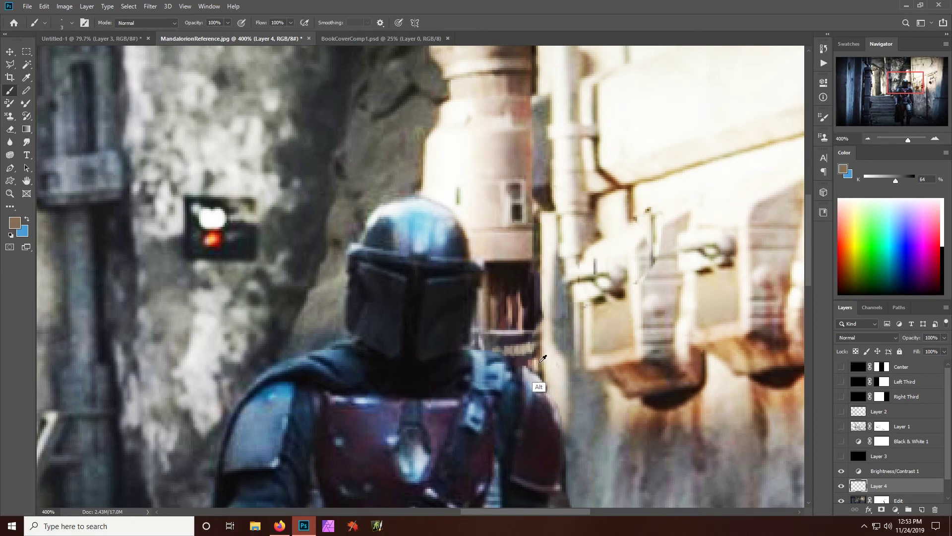
alt+click(537, 367)
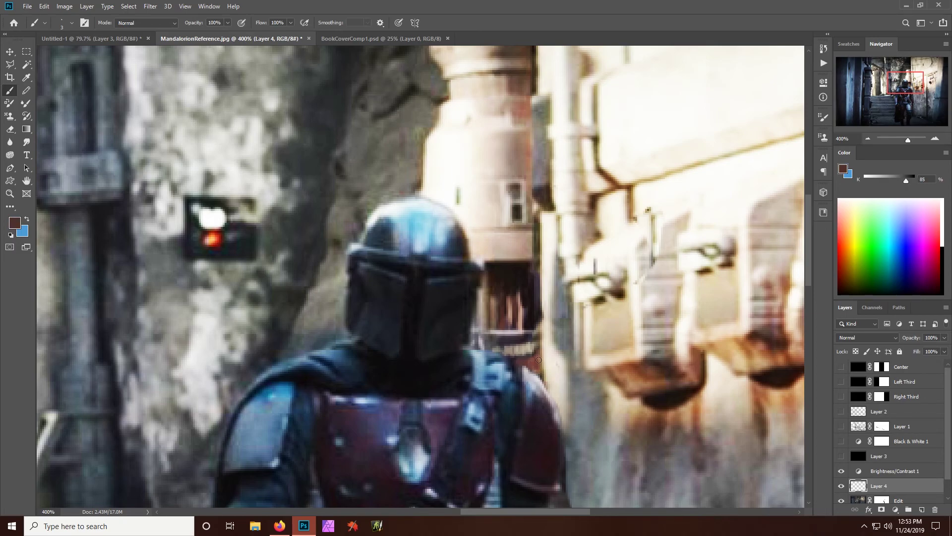
alt+click(547, 336)
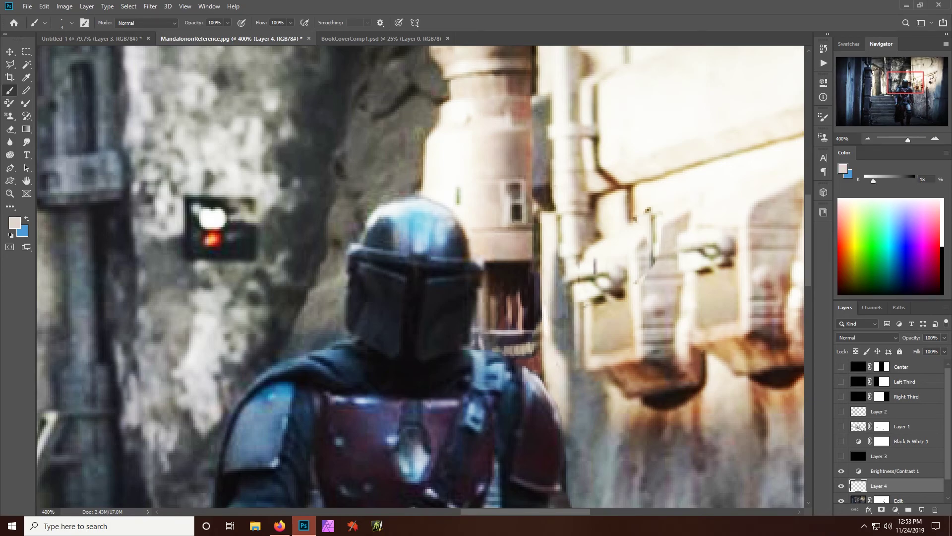
Step: Create a new layer above Layer 4 and choose the Clouds 1 brush at 800 px
click(10, 194)
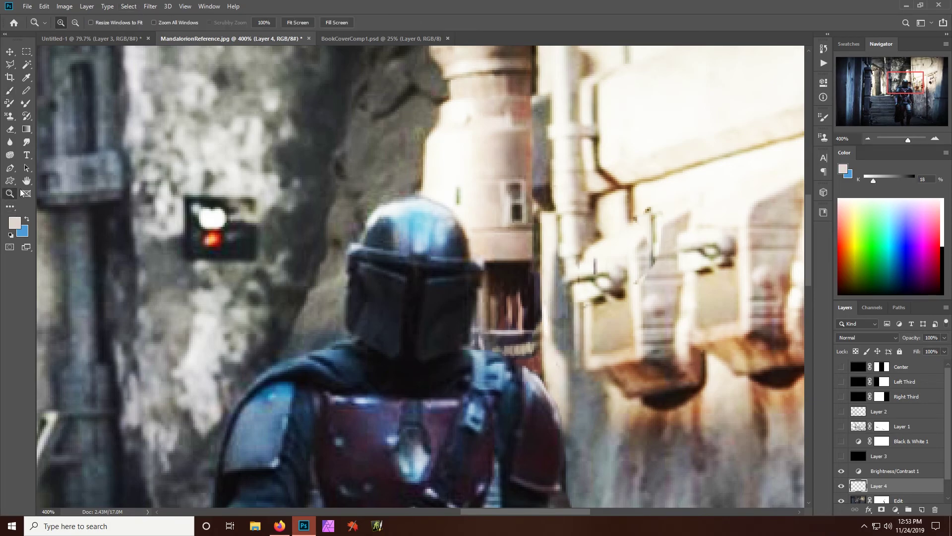
click(298, 22)
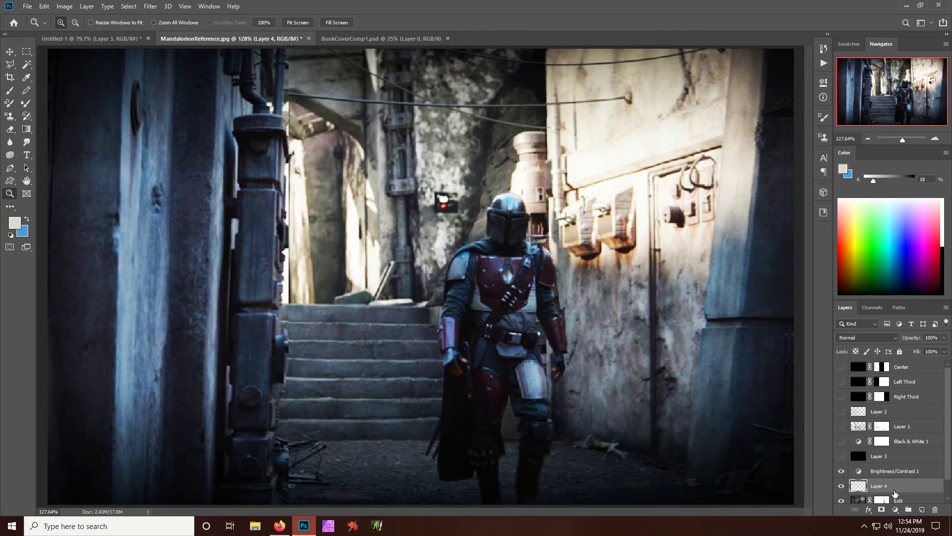
key(ctrl+shift+alt+n)
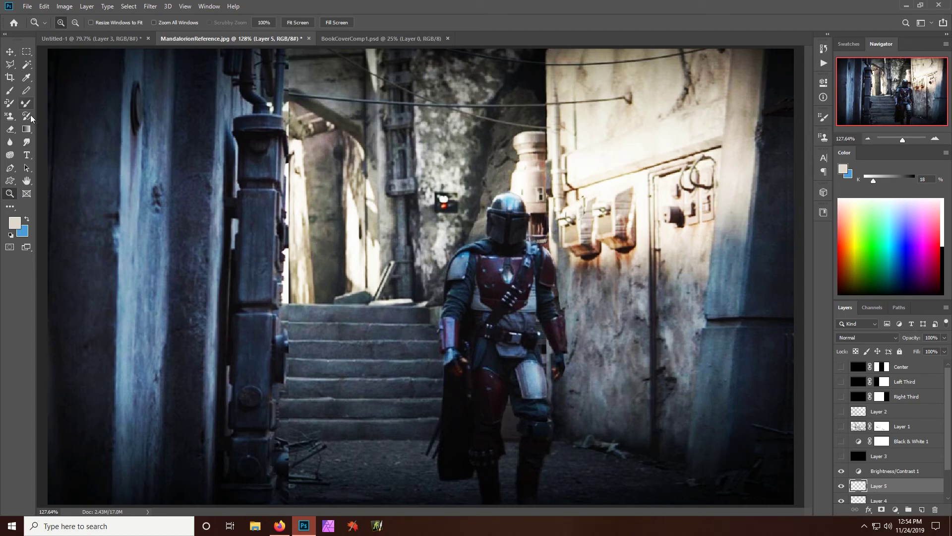
click(9, 91)
click(69, 23)
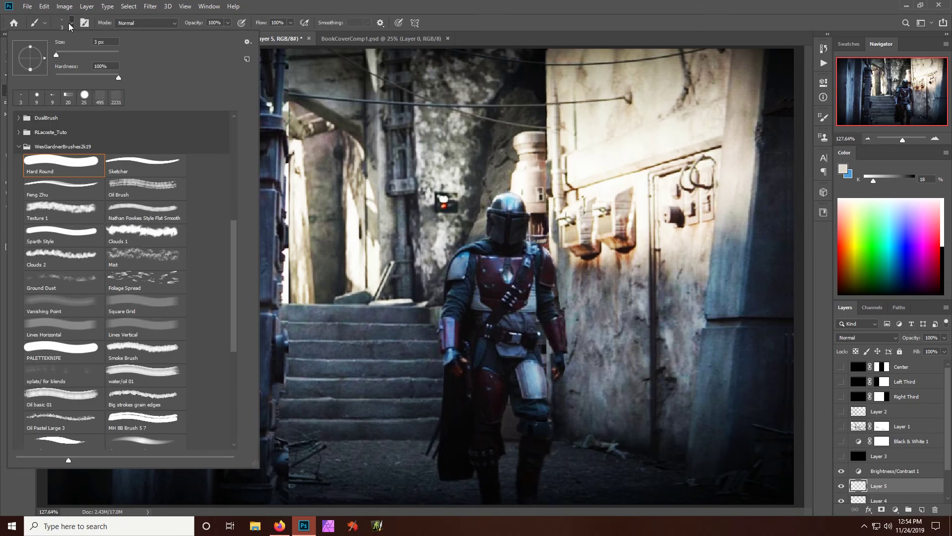
click(119, 240)
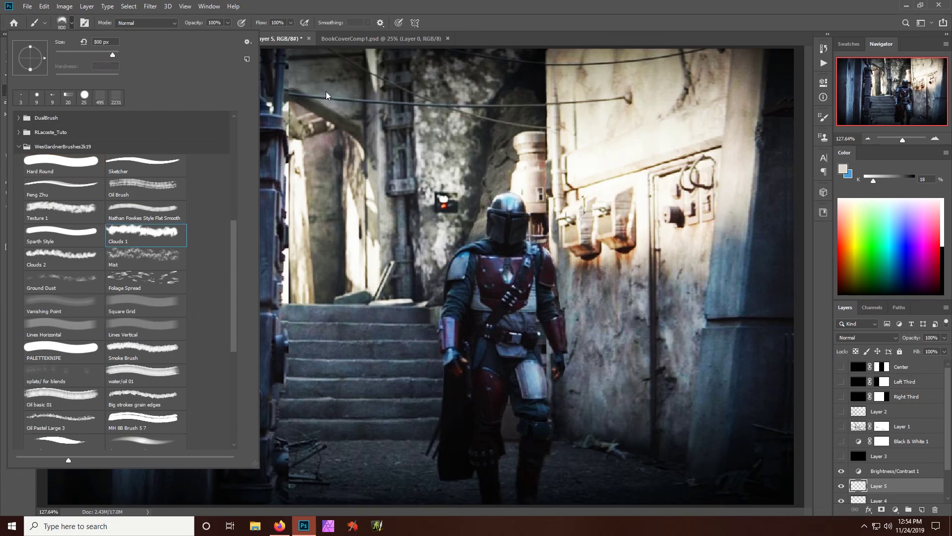
Step: Paint a soft mist behind and over the helmet on Layer 5 with a 175 px brush at 20% opacity, using an off-white sampled from the sunlit wall
click(302, 124)
key(bracketleft)
key(bracketleft)
key(bracketleft)
key(bracketleft)
key(bracketleft)
key(bracketleft)
key(bracketleft)
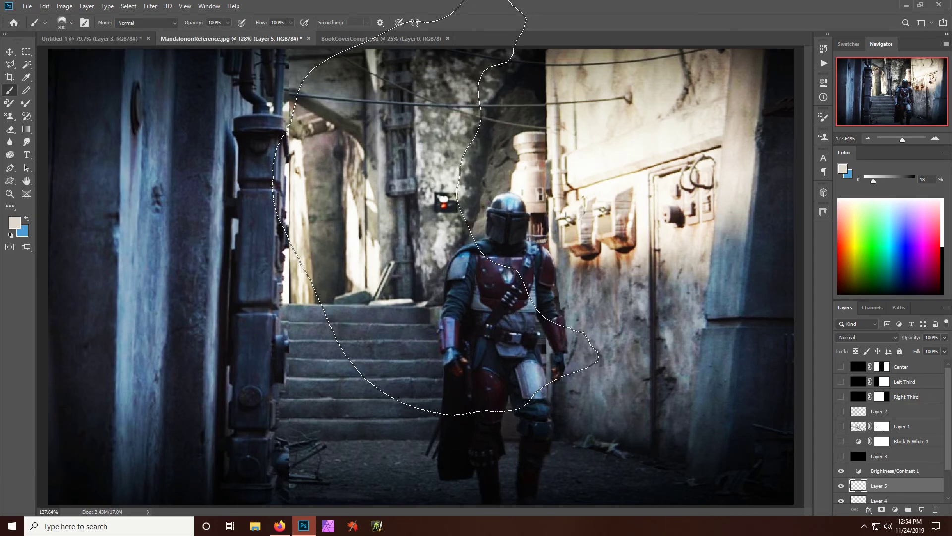
key(bracketleft)
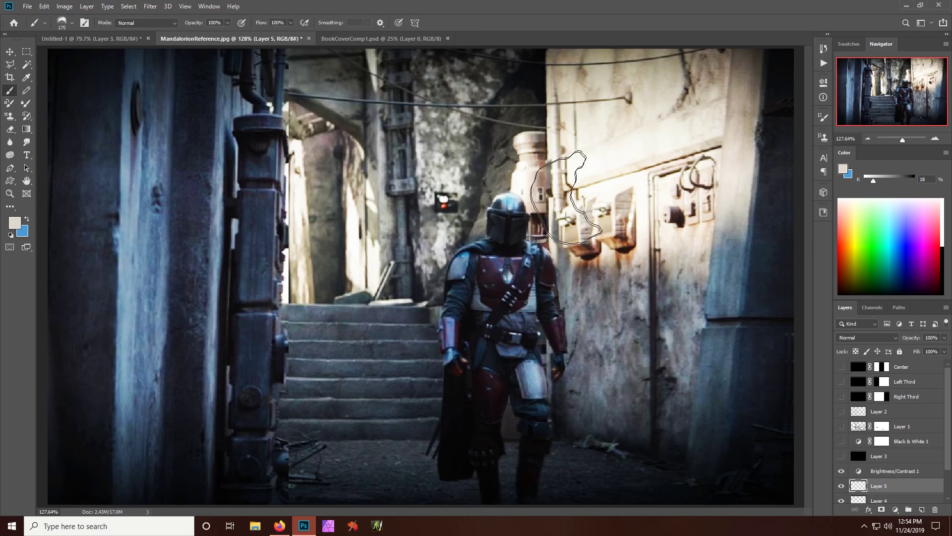
alt+click(604, 160)
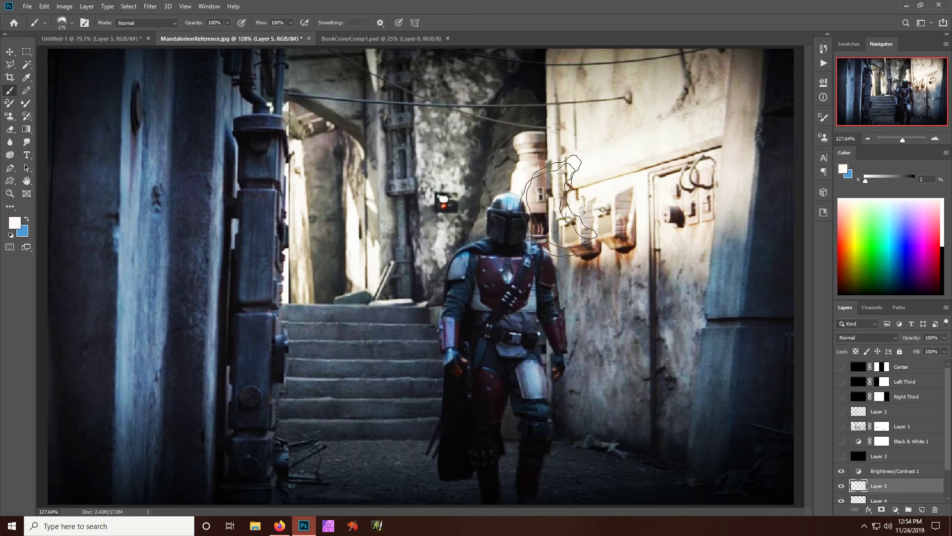
key(2)
mouse_move(546, 228)
mouse_down()
mouse_move(501, 213)
mouse_move(477, 219)
mouse_up()
mouse_move(416, 216)
mouse_down()
mouse_move(561, 233)
mouse_move(446, 238)
mouse_move(480, 201)
mouse_move(528, 200)
mouse_move(491, 229)
mouse_up()
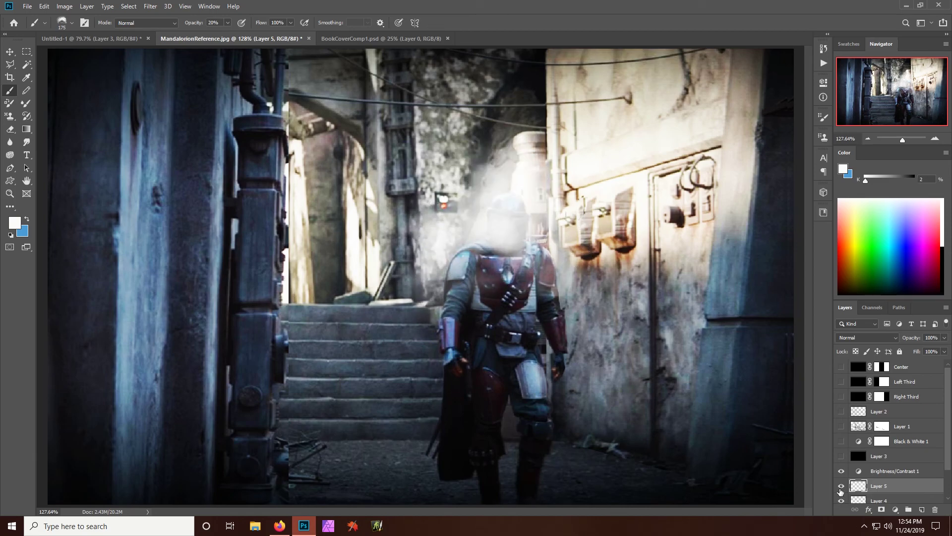
Step: Add a layer mask to Layer 5 and choose the Hard Round brush at 25 px for it
right_click(862, 488)
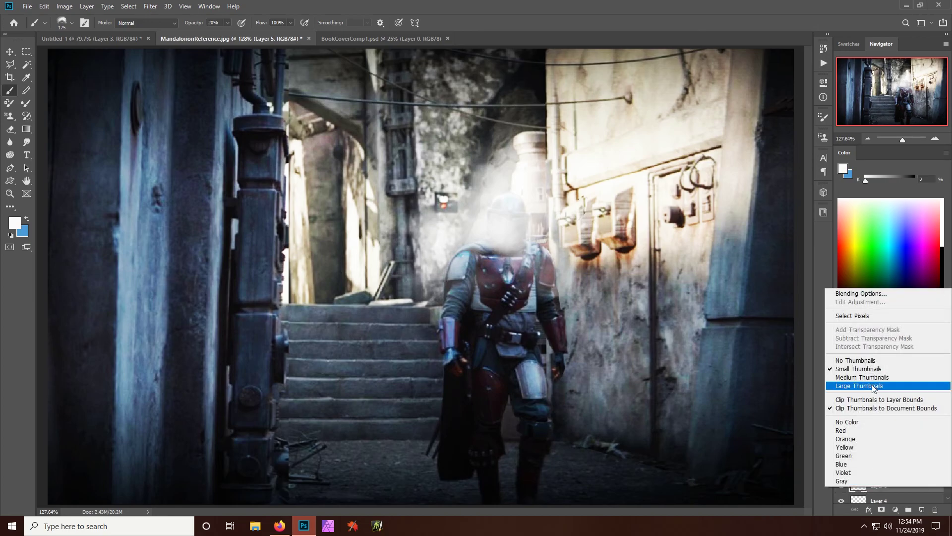
click(907, 504)
click(881, 510)
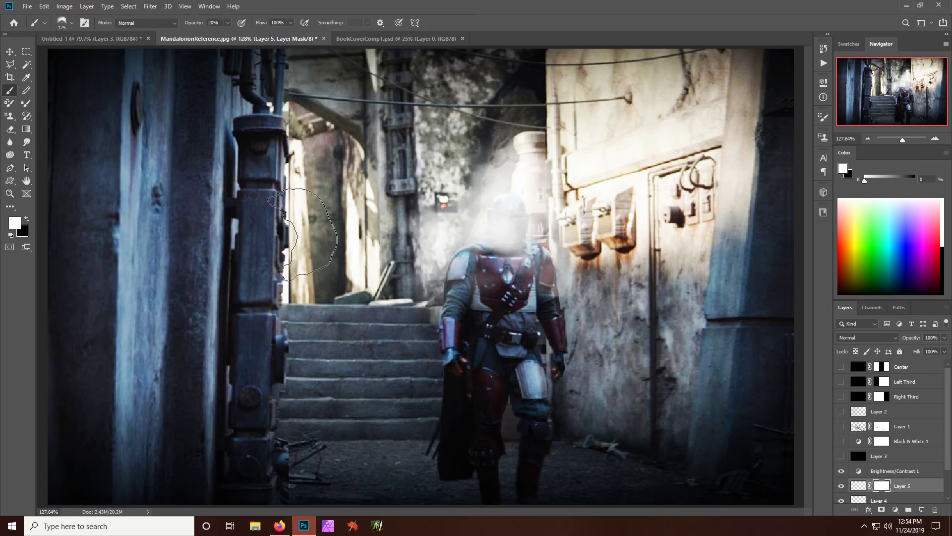
click(72, 23)
click(58, 165)
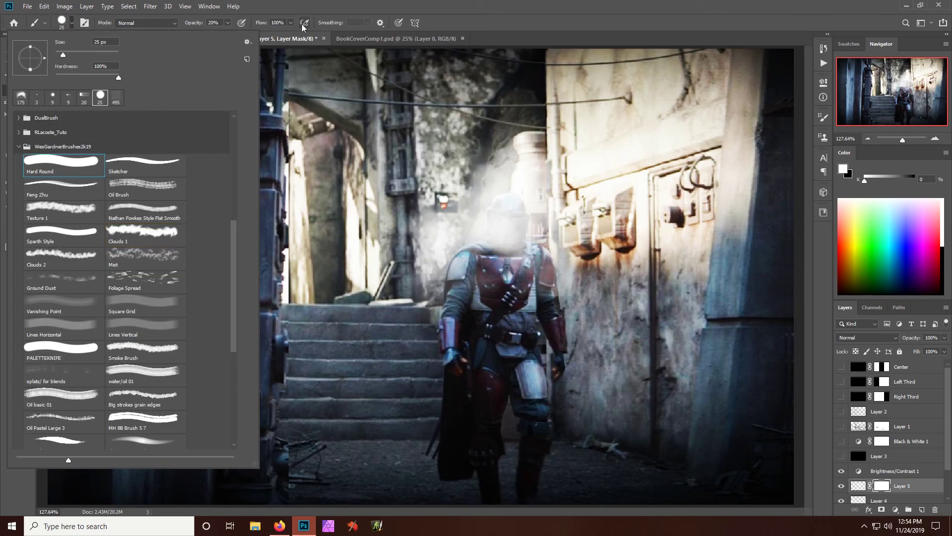
click(307, 38)
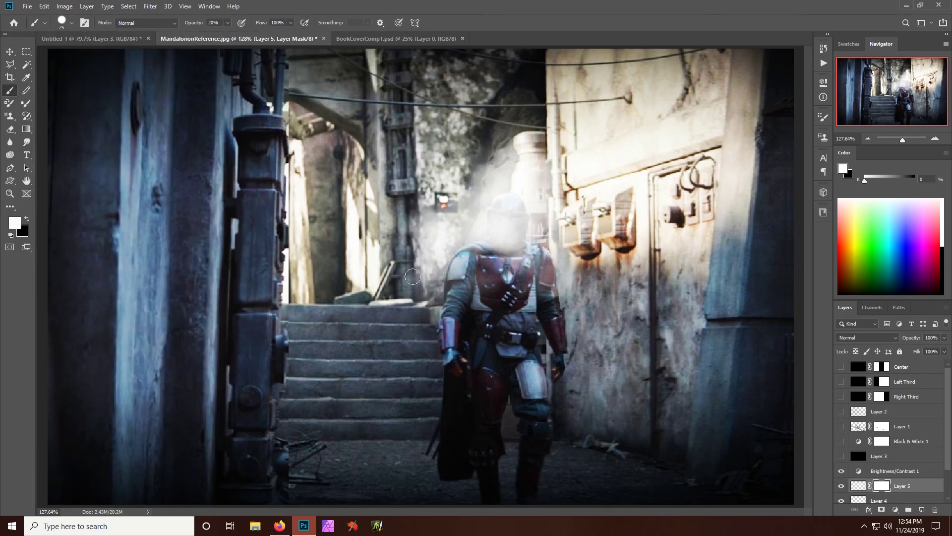
Step: Mask the mist off the figure's helmet, chest and shoulders with black at 100% opacity, reducing the brush to 15 px for the edges
key(x)
mouse_move(489, 255)
mouse_down()
mouse_move(503, 234)
mouse_move(505, 256)
mouse_up()
key(0)
mouse_move(506, 250)
mouse_down()
mouse_move(506, 229)
mouse_move(507, 252)
mouse_up()
key(bracketright)
key(bracketright)
key(bracketright)
key(bracketright)
key(bracketright)
key(bracketleft)
key(bracketleft)
key(bracketleft)
key(bracketleft)
key(bracketleft)
key(bracketleft)
key(bracketleft)
mouse_move(516, 246)
mouse_down()
mouse_move(516, 205)
mouse_move(499, 203)
mouse_move(492, 230)
mouse_move(500, 245)
mouse_move(507, 212)
mouse_move(506, 238)
mouse_move(461, 258)
mouse_move(453, 285)
mouse_move(457, 302)
mouse_move(472, 255)
mouse_move(488, 286)
mouse_move(511, 284)
mouse_move(512, 253)
mouse_move(536, 272)
mouse_move(522, 248)
mouse_move(539, 260)
mouse_move(526, 247)
mouse_move(539, 250)
mouse_move(550, 306)
mouse_move(536, 276)
mouse_move(533, 335)
mouse_move(514, 263)
mouse_move(496, 326)
mouse_move(463, 276)
mouse_up()
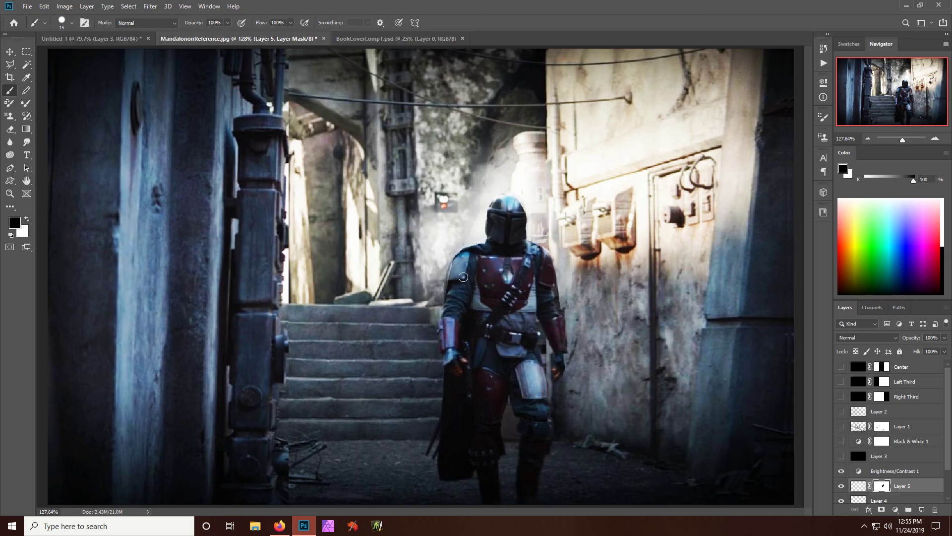
Step: Refine the Layer 5 mask along the helmet's outline with the 15 px brush, then make white the foreground color
mouse_move(500, 201)
mouse_down()
mouse_move(512, 201)
mouse_move(522, 220)
mouse_move(499, 210)
mouse_move(491, 244)
mouse_up()
key(x)
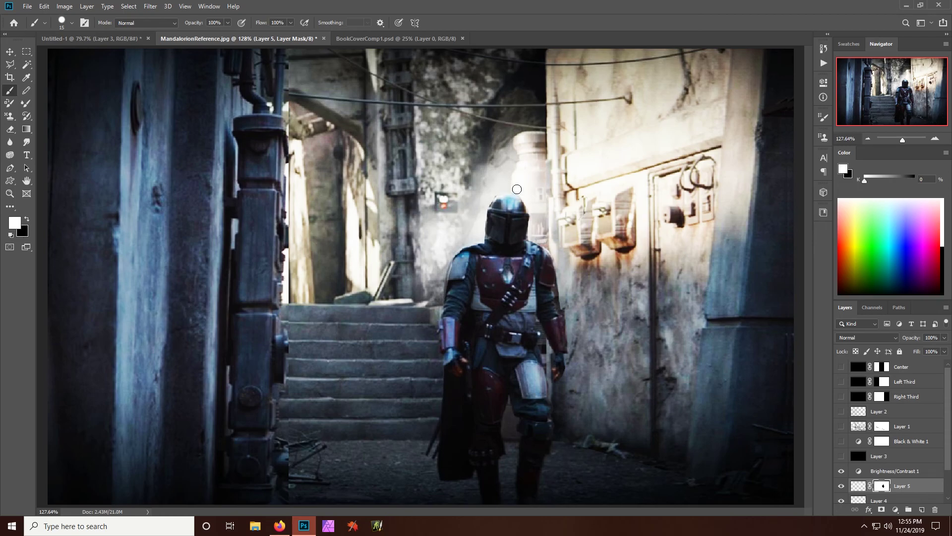
key(x)
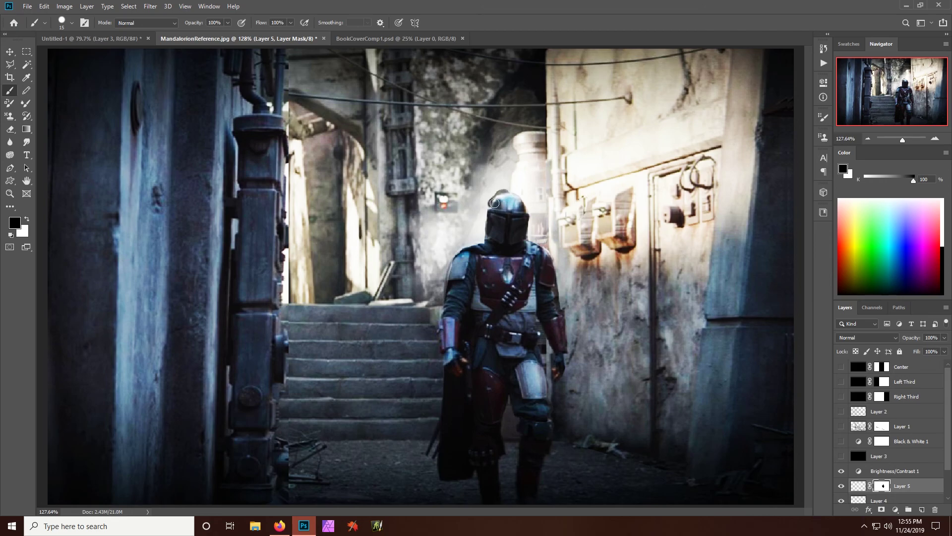
key(x)
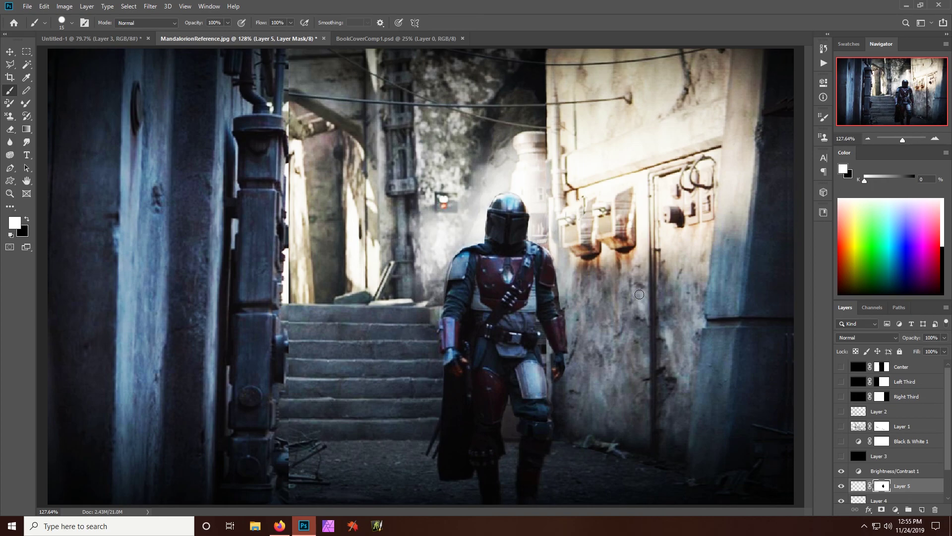
Step: Review the thirds guides and horizon line on the Untitled-1 canvas, then return to MandalorionReference.jpg
click(60, 38)
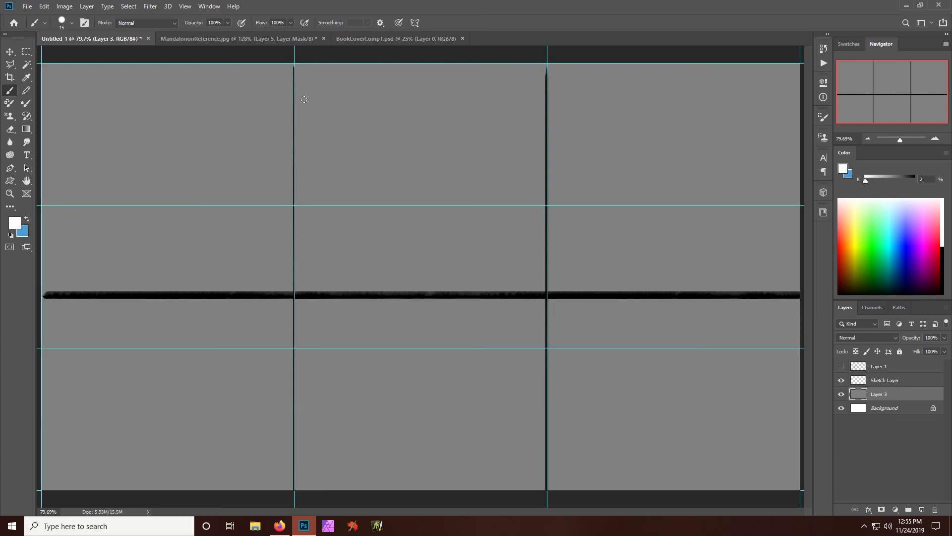
click(266, 39)
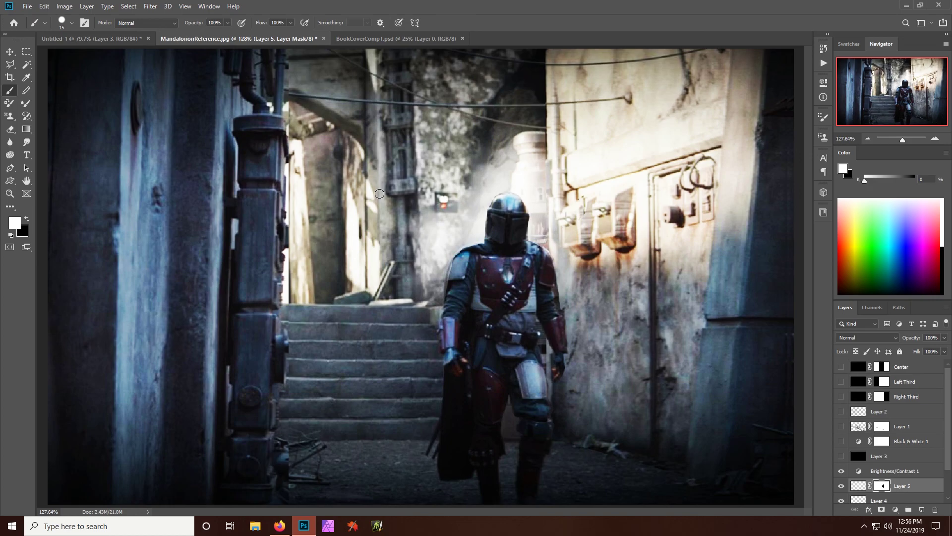
Step: Switch to Firefox, look over the Film Study - Alien project page and open the portfolio site's home page
click(279, 526)
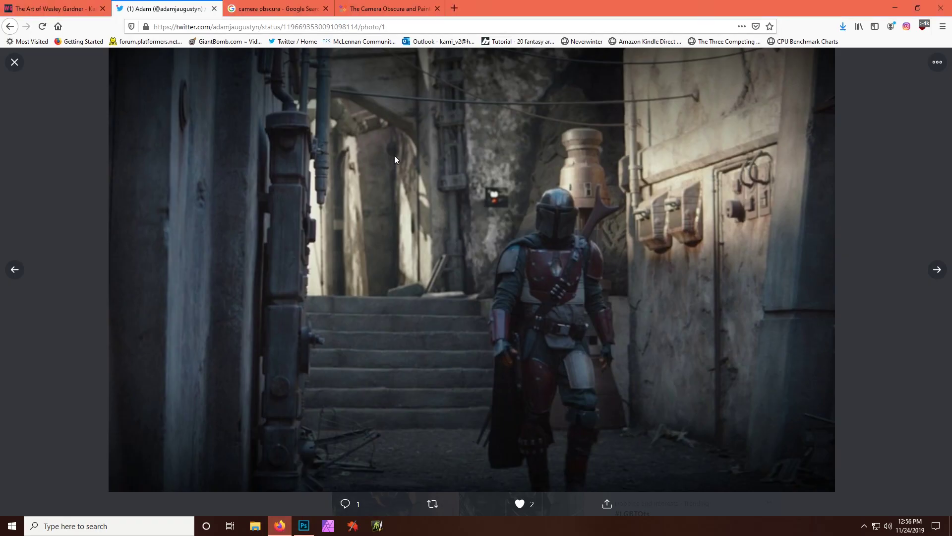
click(72, 13)
scroll(575, 268, up, 12)
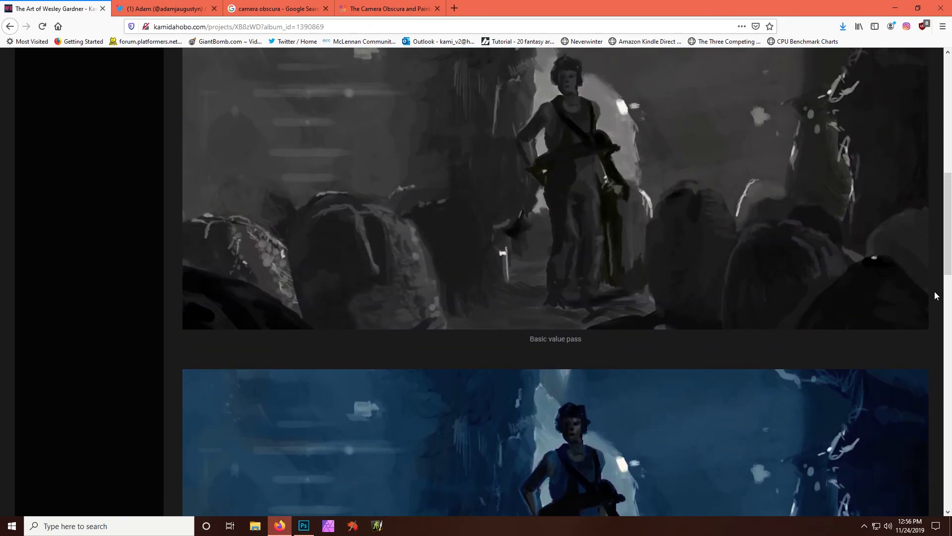
drag(947, 223, 948, 54)
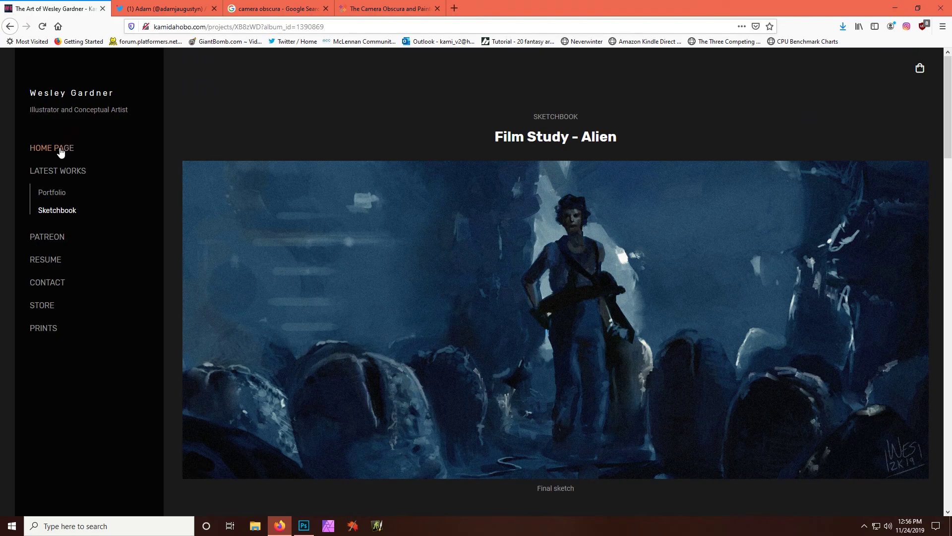
click(60, 149)
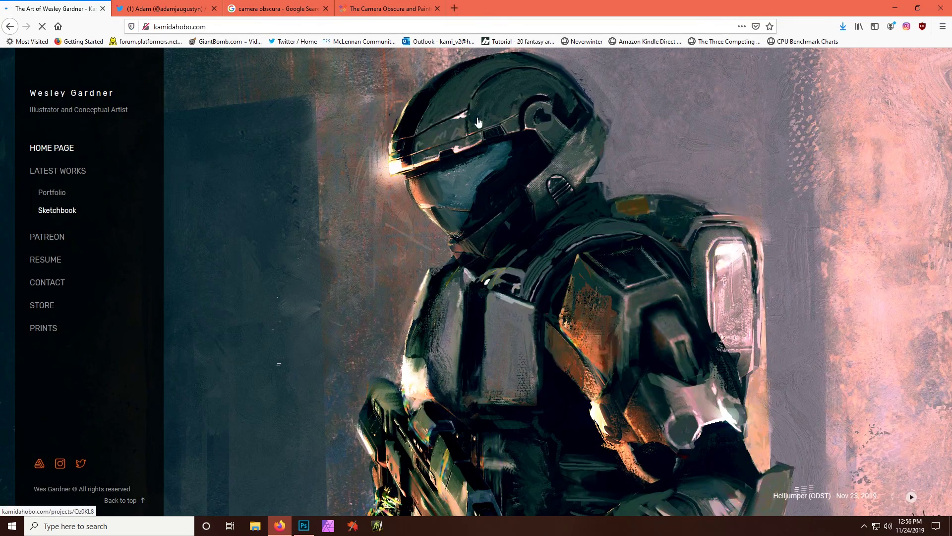